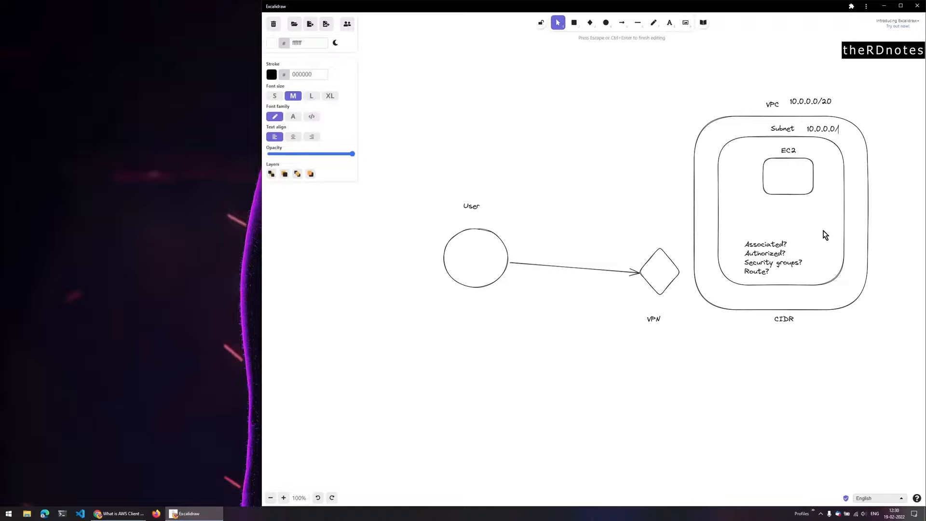
- Complete the subnet range label as 10.0.0.0/24
text(24)
click(806, 190)
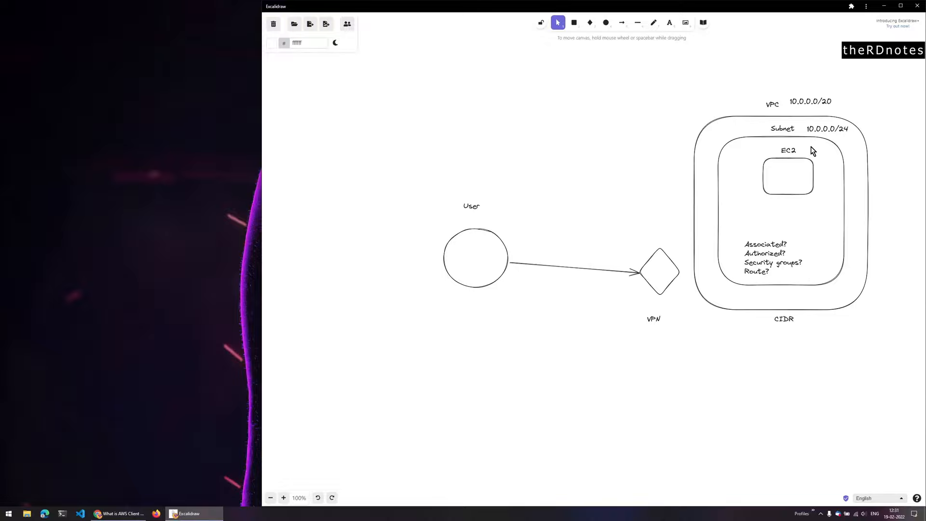
click(663, 291)
click(648, 347)
- Add a 'CIDR 20.0.0.0/20' label over the VPN diamond, then go back to the AWS console
double_click(636, 241)
text(CIDR)
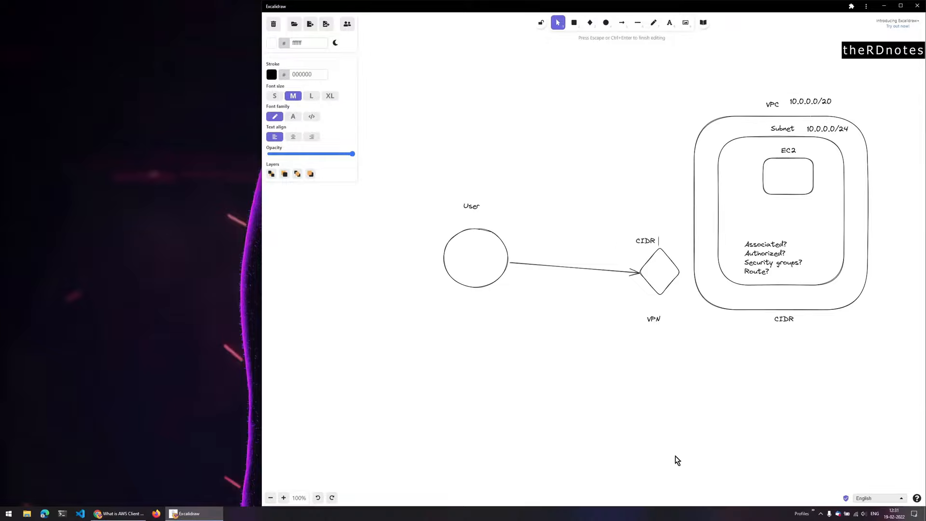
text(20.0.0.0/20)
click(606, 299)
drag(647, 239, 623, 237)
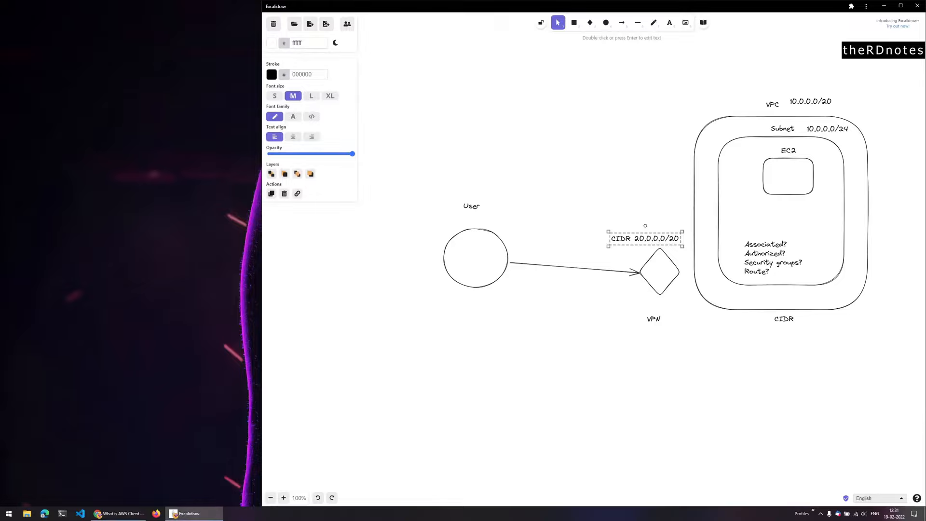
key(alt+Tab)
click(295, 9)
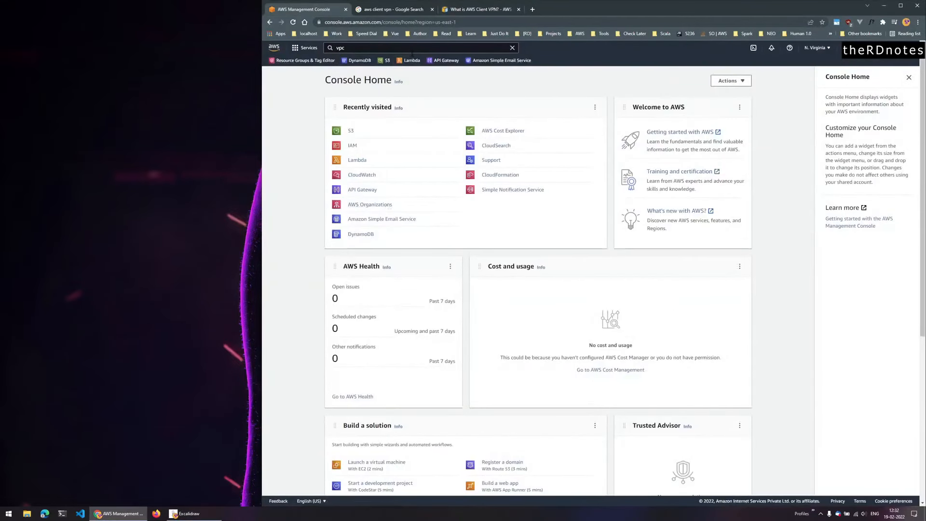
- Open the VPC console from the 'vpc' search in a new tab and close the Client VPN docs page
click(411, 50)
middle_click(439, 106)
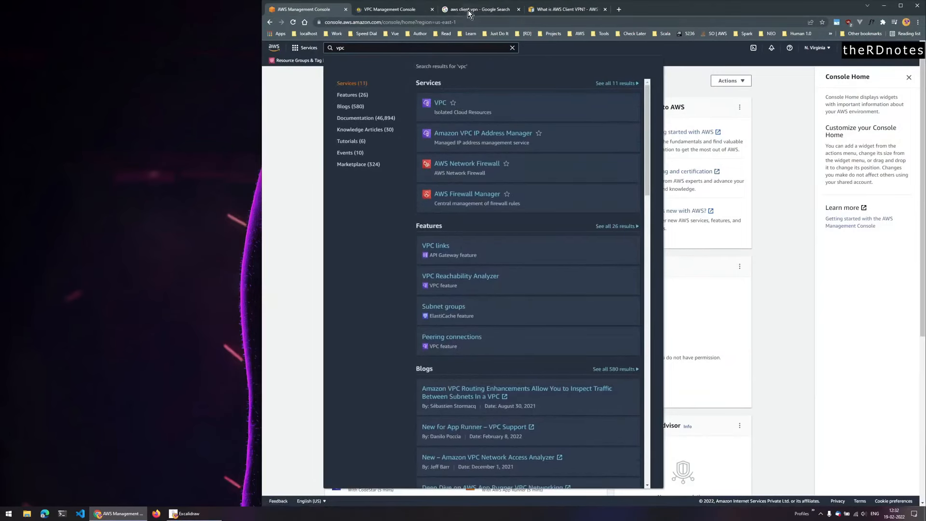
click(471, 10)
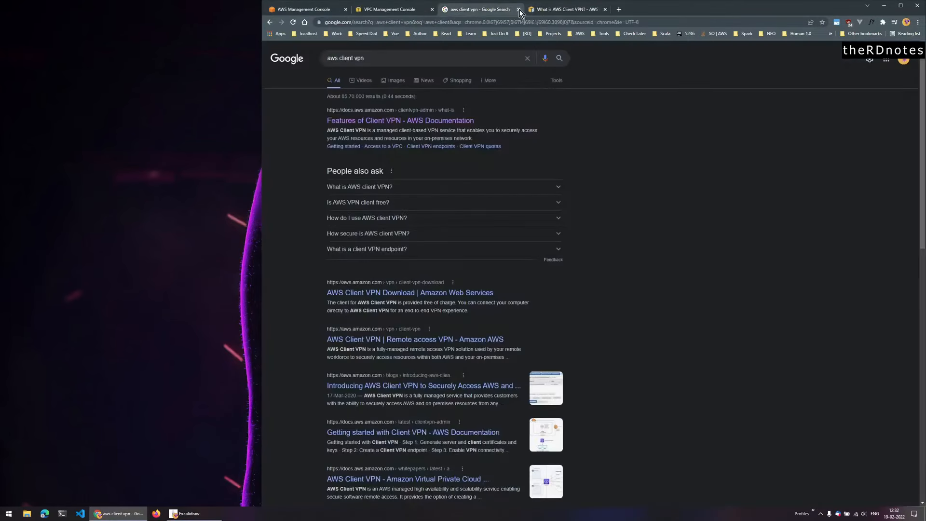
drag(471, 13, 309, 9)
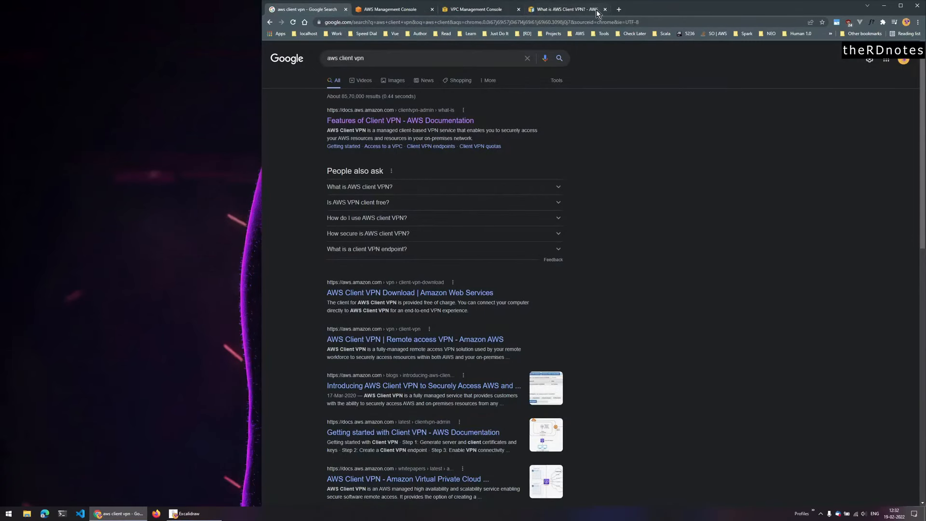
click(600, 11)
click(605, 10)
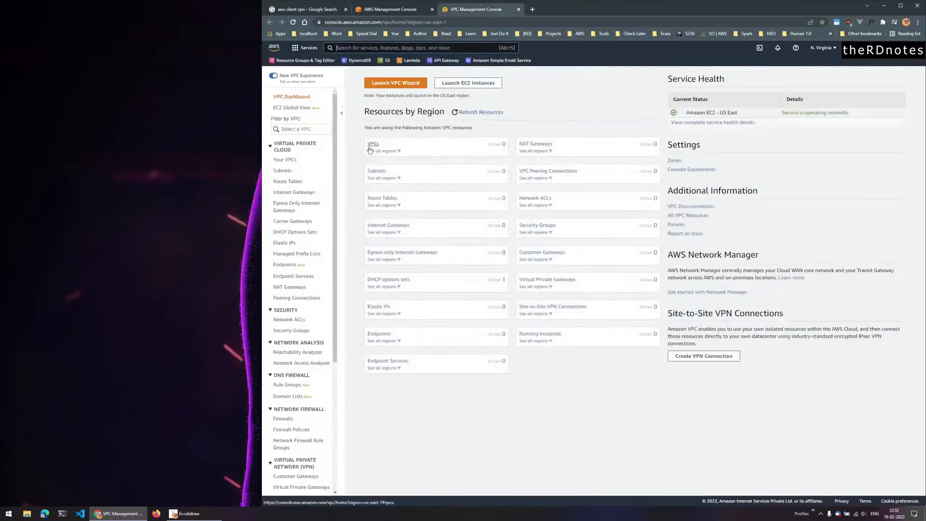
- Create a new VPC named my-vpc with IPv4 CIDR 10.0.0.0/20
click(288, 160)
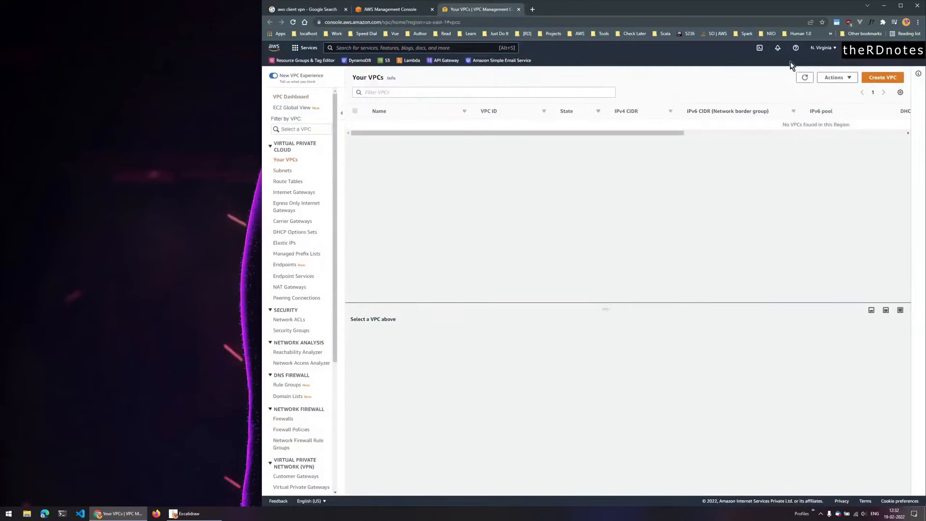
click(864, 77)
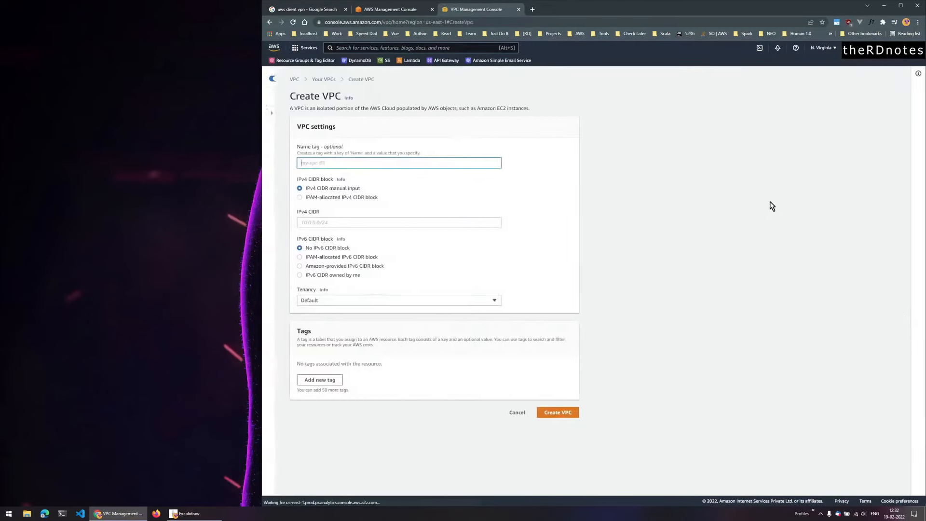
text(m)
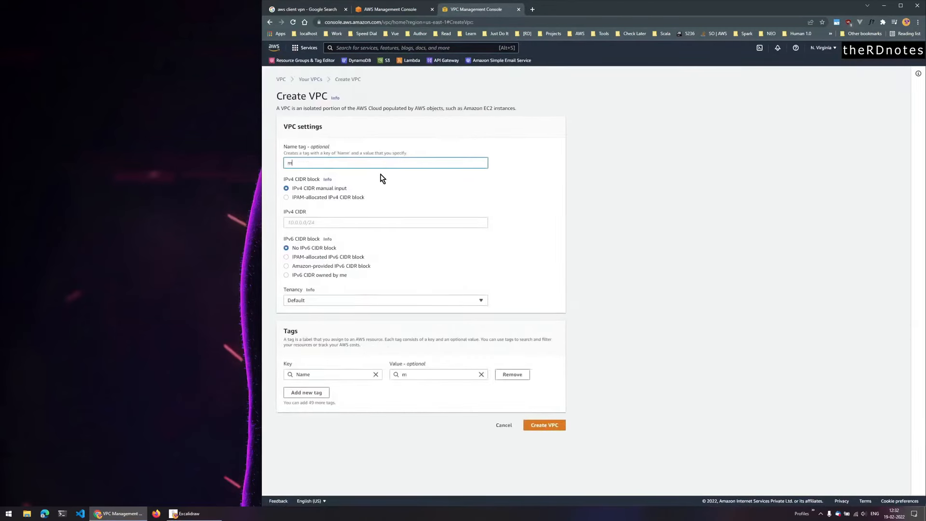
text(y-vpc)
click(297, 222)
text(10.0.0.0)
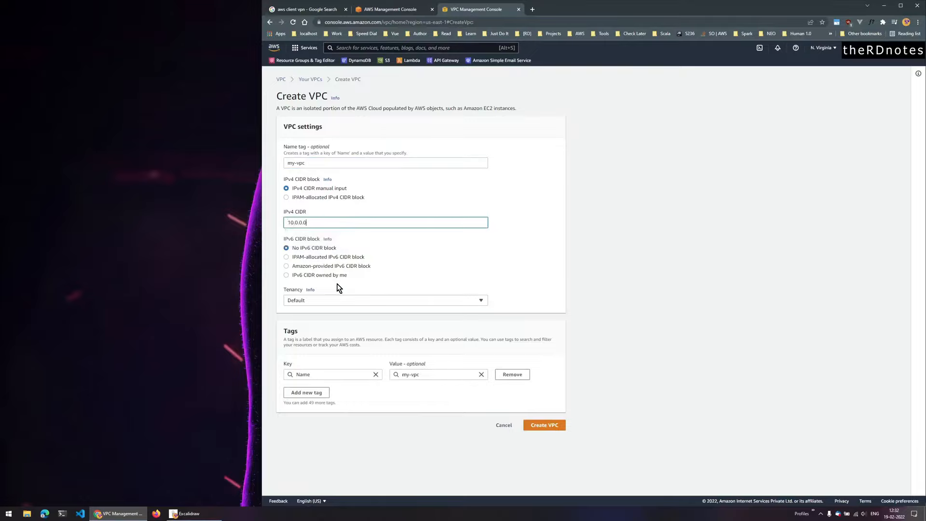
click(175, 510)
key(alt+Tab)
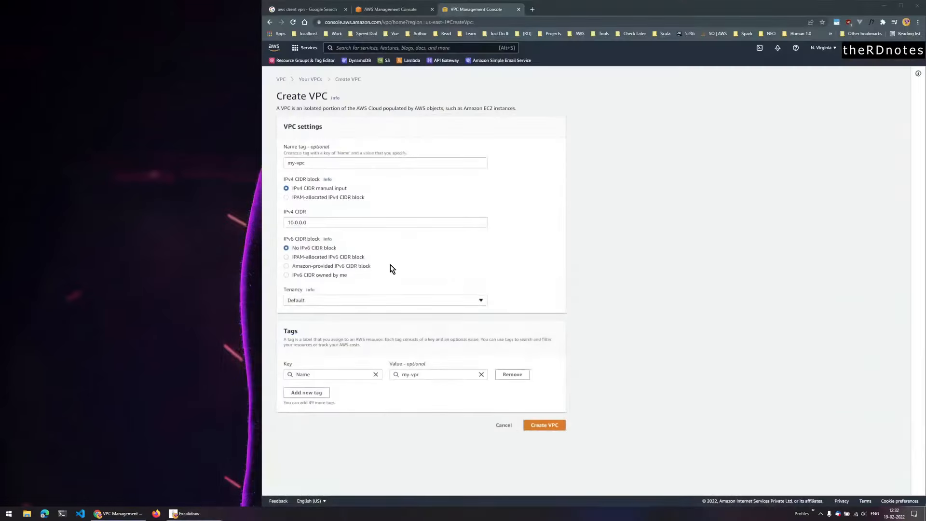
click(338, 225)
text(/20)
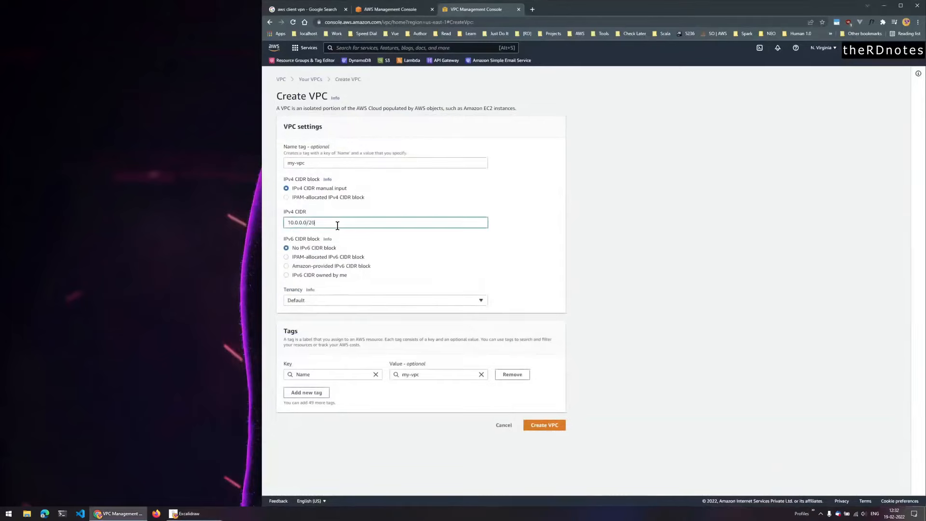
click(459, 250)
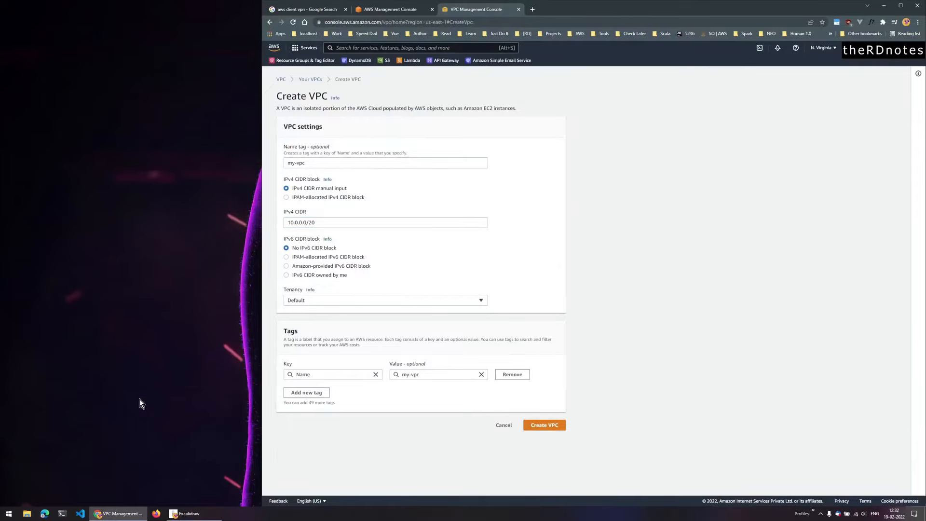
click(9, 513)
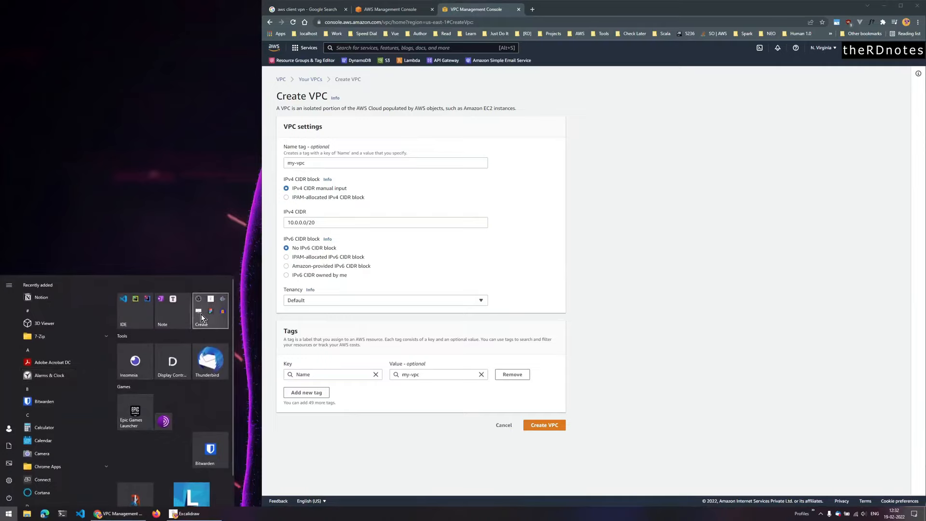
- Open the ipaddressguide CIDR calculator and calculate the range for 10.0.0.0/20
key(ctrl+t)
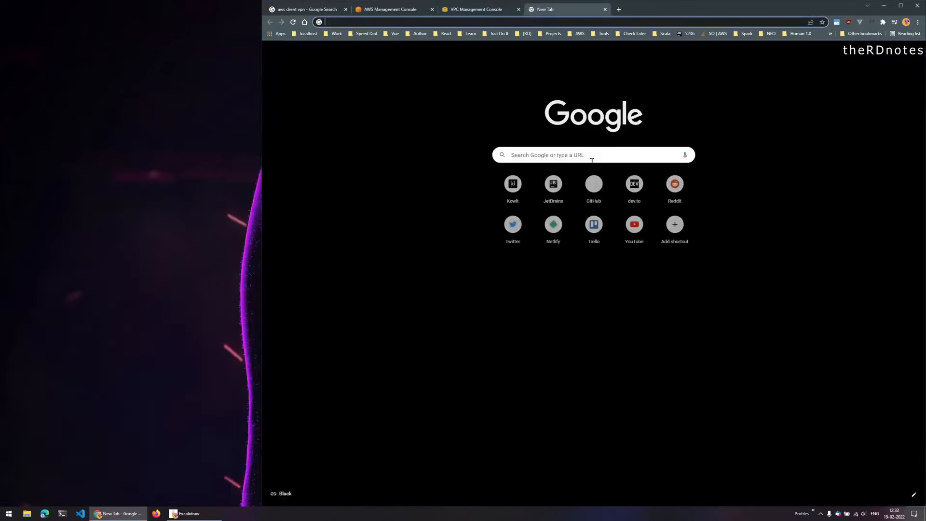
text(https://www.ipaddressguide.com/cidr)
key(Return)
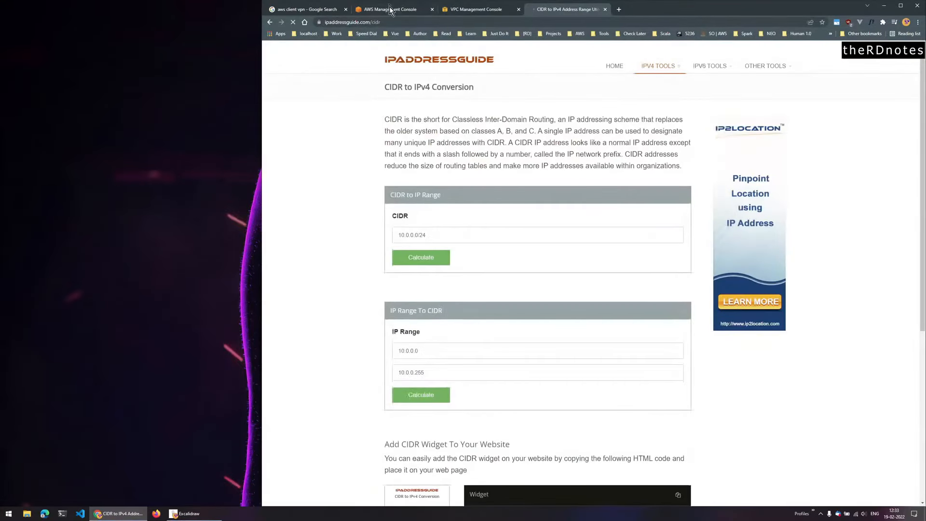
click(449, 10)
drag(329, 222, 217, 222)
key(ctrl+c)
click(565, 9)
drag(436, 234, 327, 225)
key(ctrl+v)
click(428, 256)
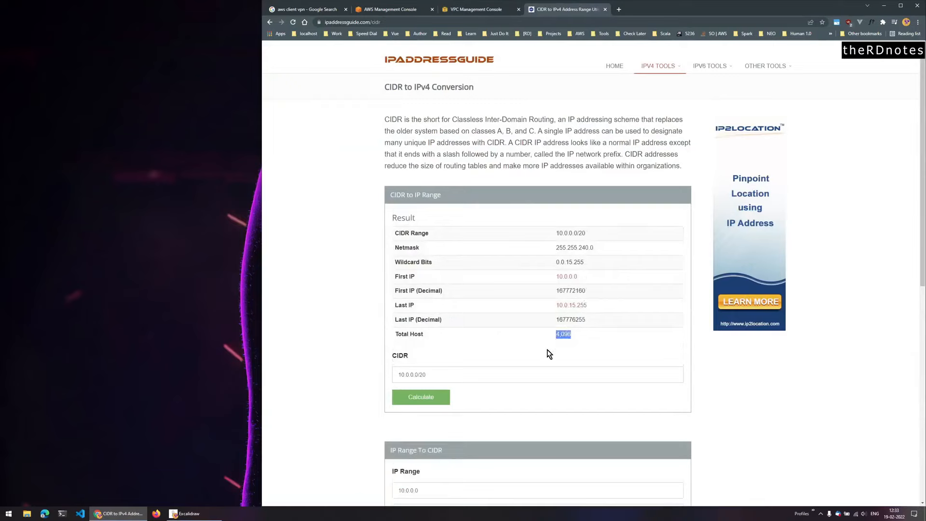
drag(555, 277, 550, 305)
- Calculate 10.0.0.0/24 (256 hosts) and paste it as the VPC's IPv4 CIDR
key(alt+Tab)
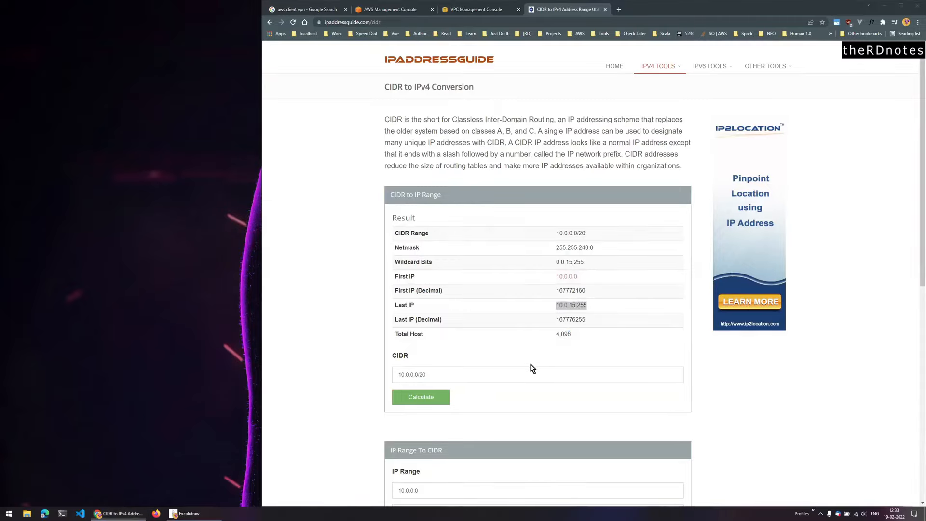
key(alt+Tab)
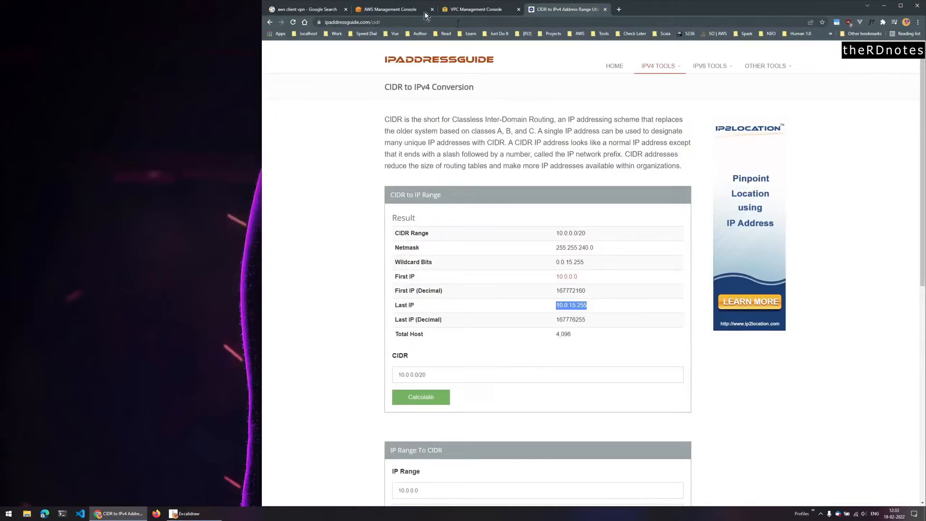
click(389, 10)
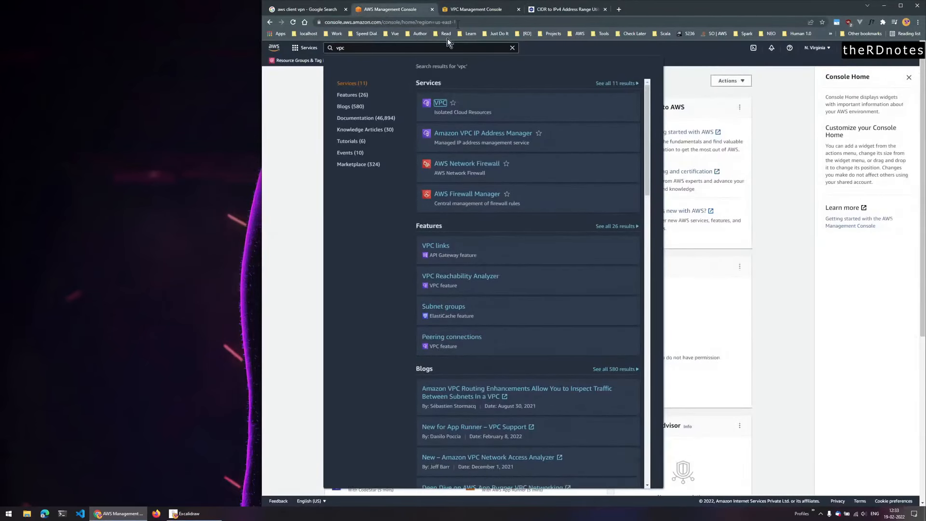
click(468, 12)
click(337, 220)
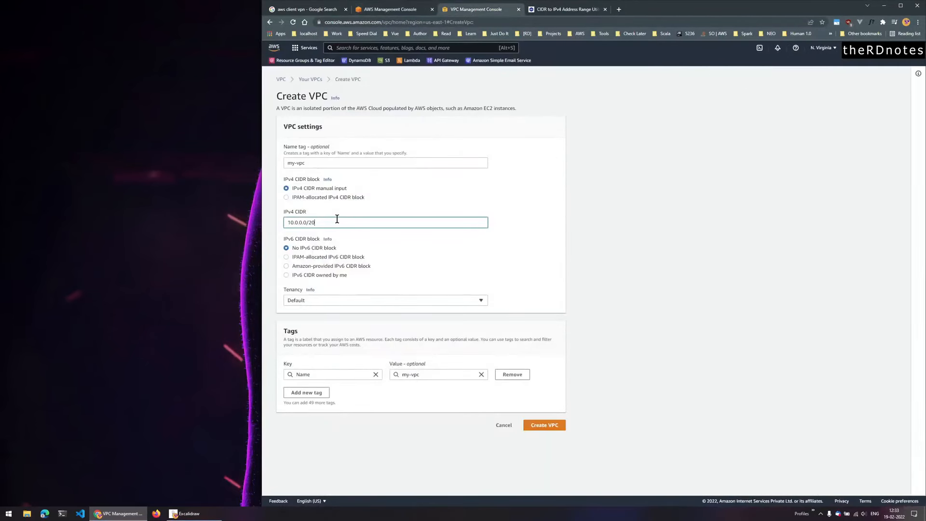
key(ctrl+a)
click(560, 11)
click(430, 376)
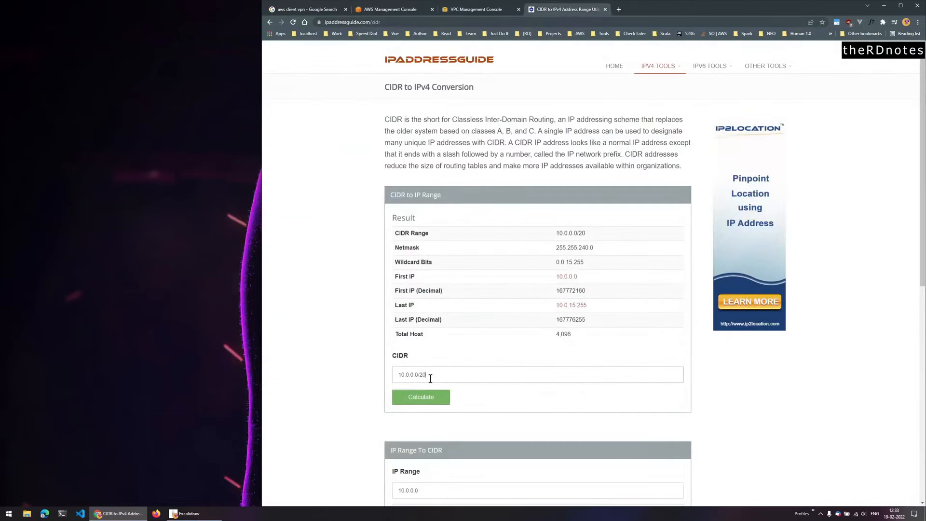
click(421, 396)
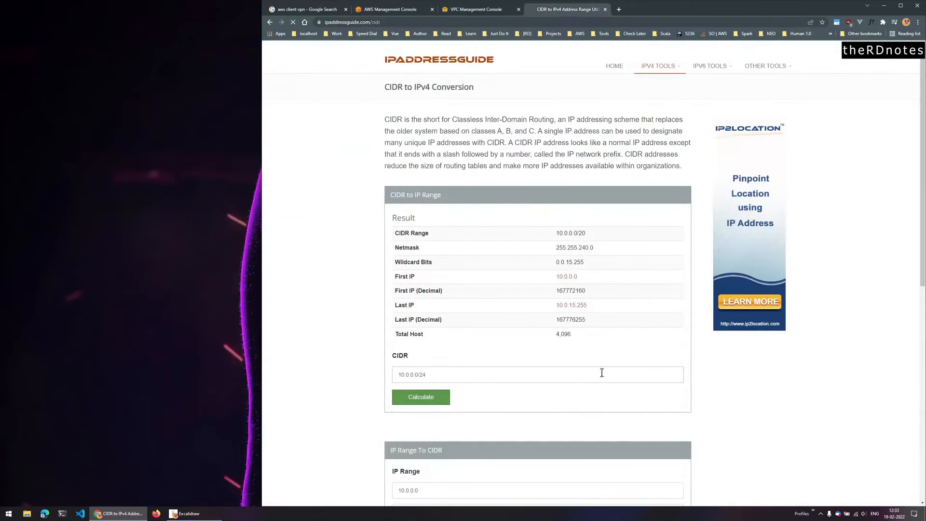
drag(564, 334, 553, 340)
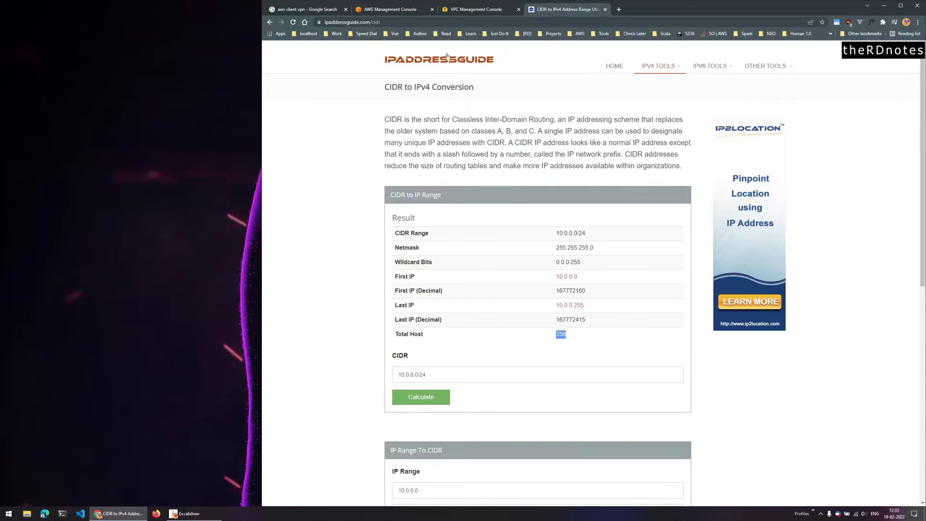
click(470, 12)
text(10.0.0.0/24)
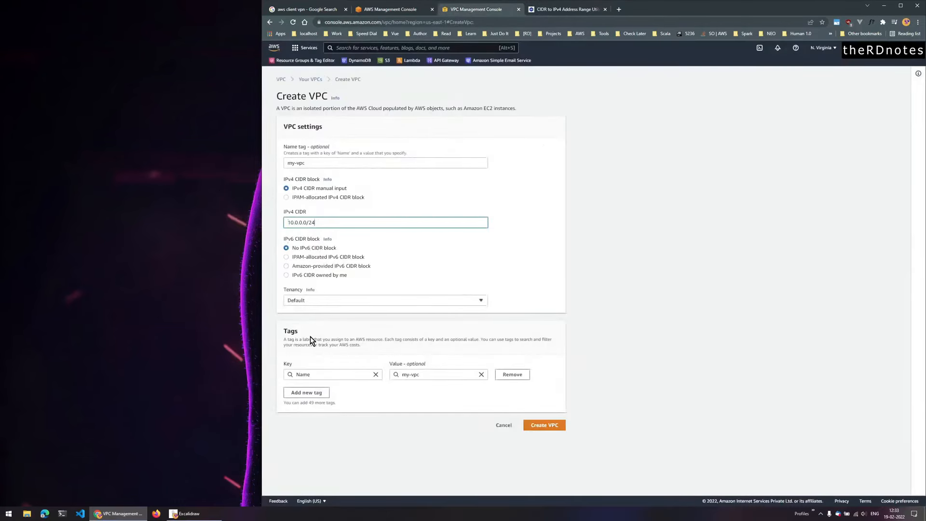
- Create my-vpc, then start a subnet in my-vpc named 10.0.0.0/24
click(555, 429)
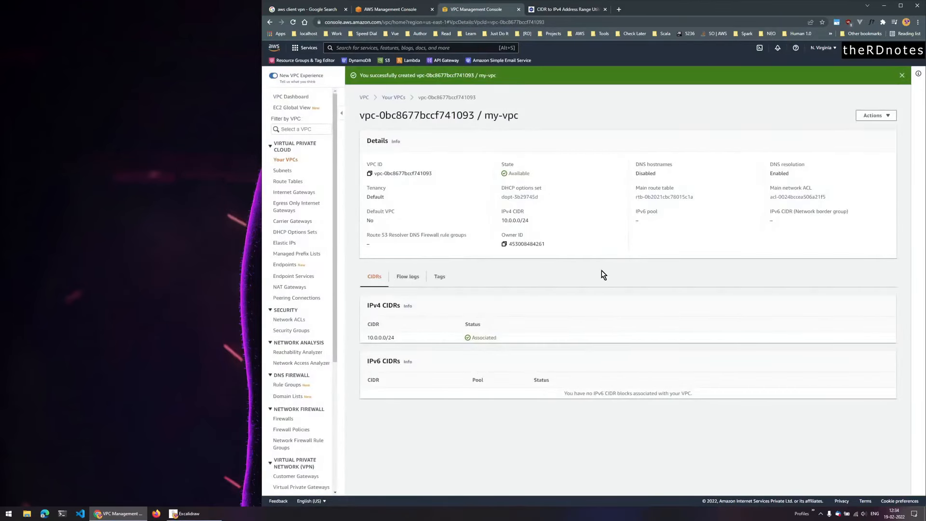
click(289, 175)
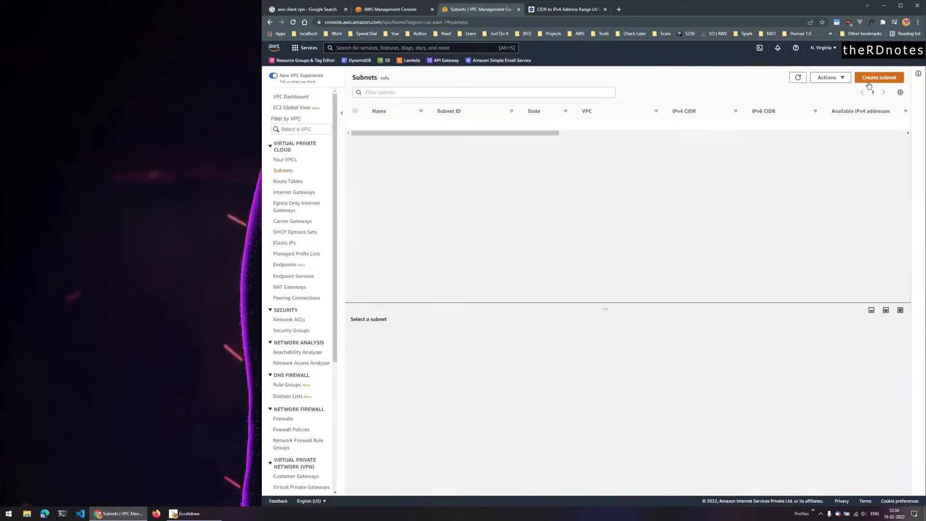
click(880, 76)
click(377, 161)
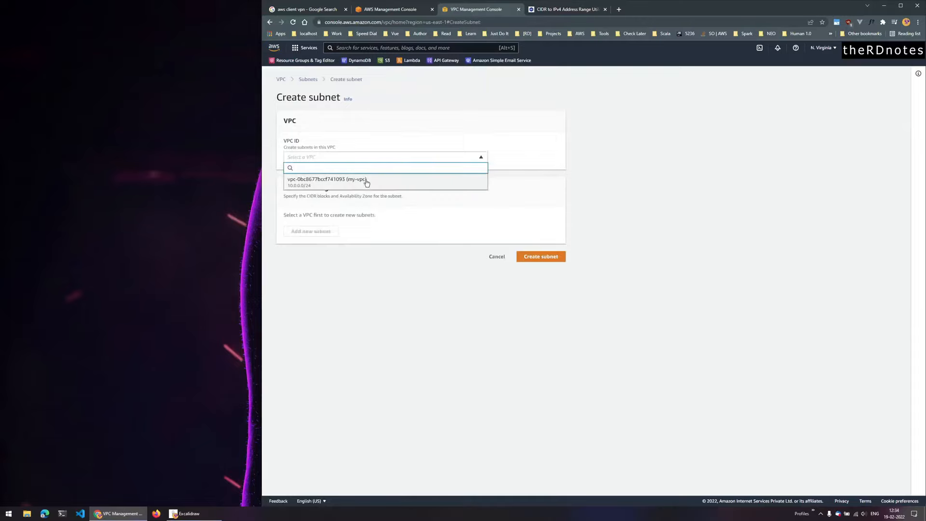
click(366, 178)
click(357, 282)
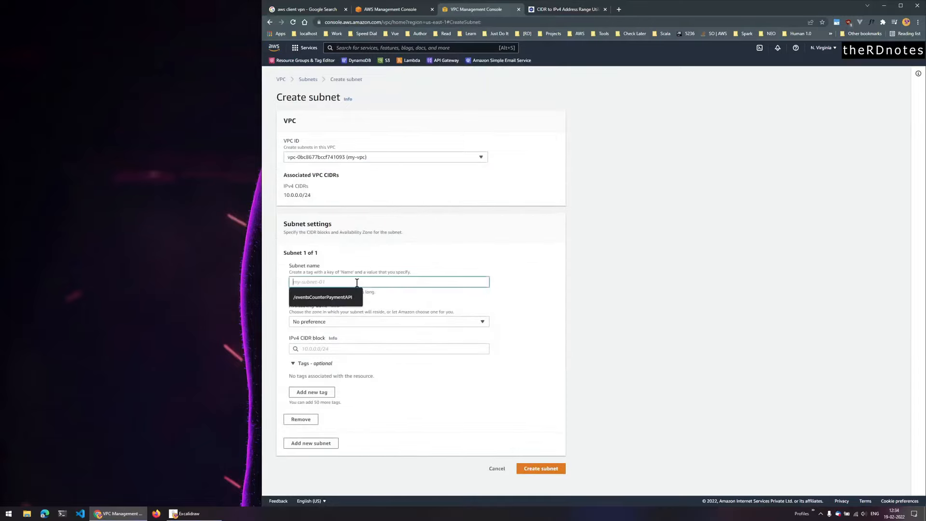
text(10.0.0.0/24)
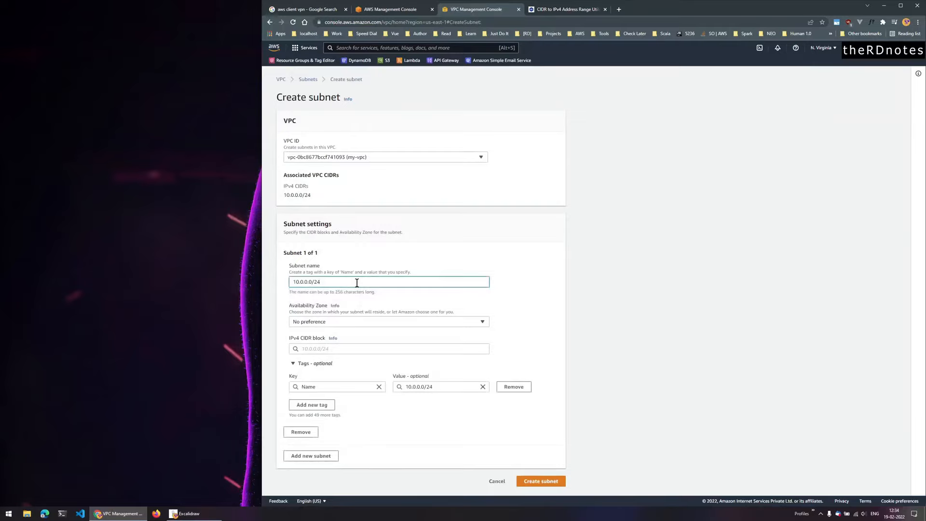
- Confirm 10.0.0.0/26 yields 64 hosts, then open the subnet's Availability Zone list
click(563, 10)
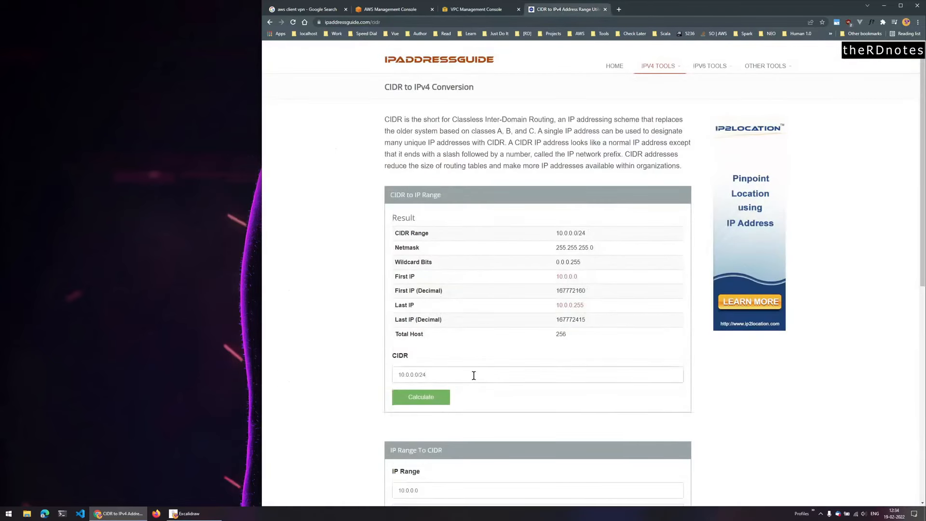
click(421, 397)
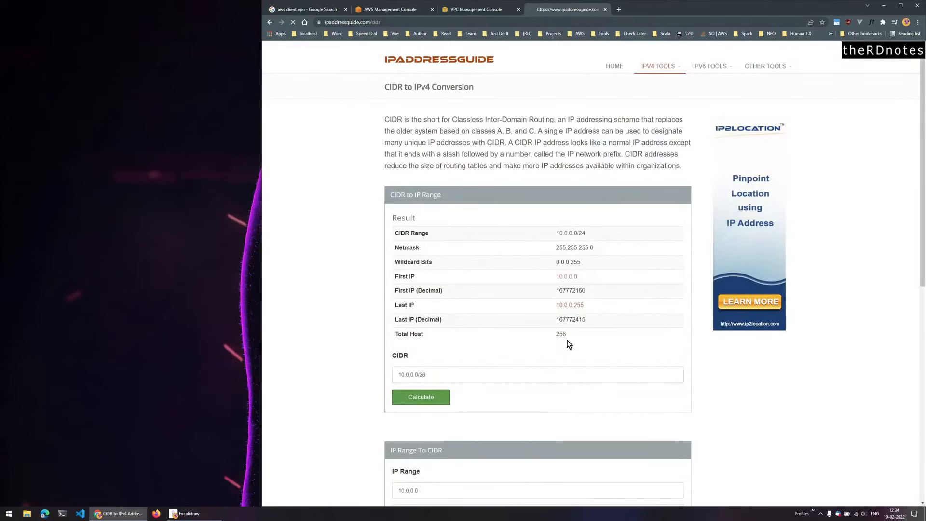
click(456, 10)
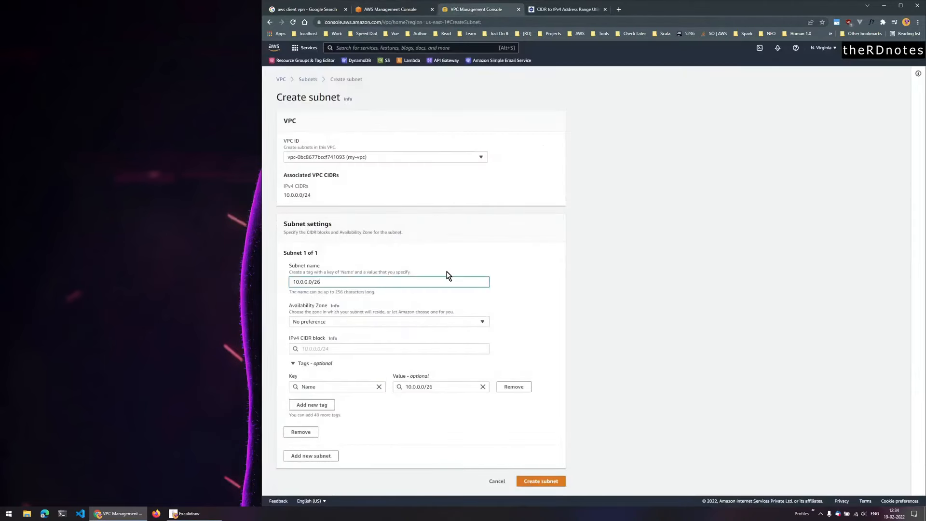
click(392, 322)
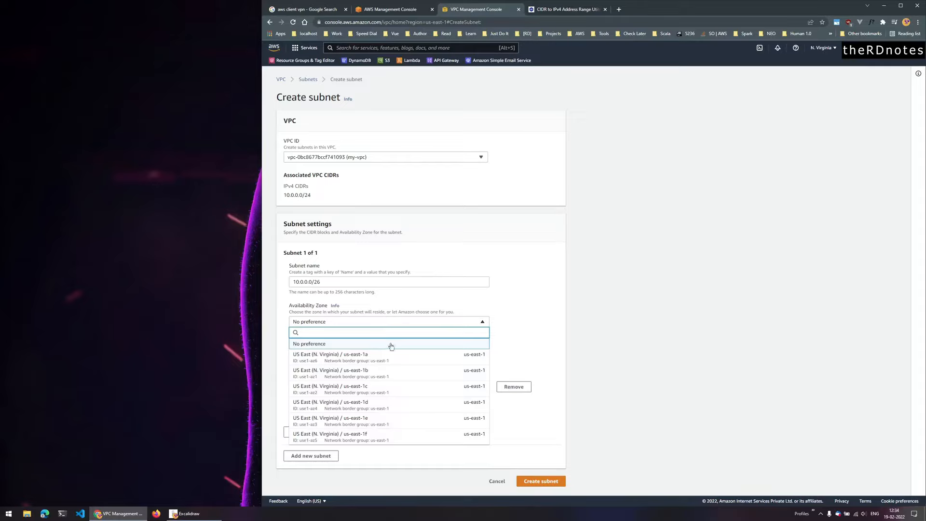
- Choose us-east-1a and move 10.0.0.0/26 from the name into the IPv4 CIDR block field
click(396, 359)
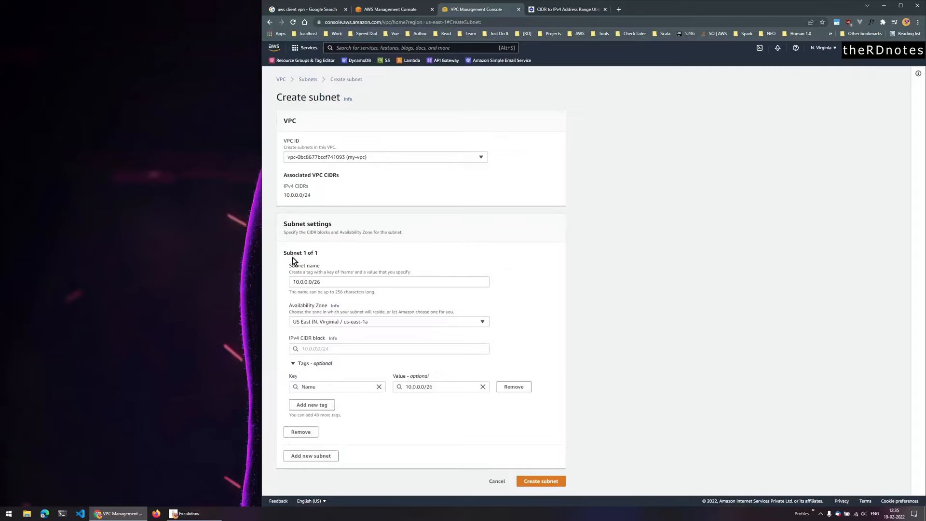
drag(330, 282, 248, 282)
key(ctrl+x)
click(310, 349)
key(ctrl+v)
click(318, 364)
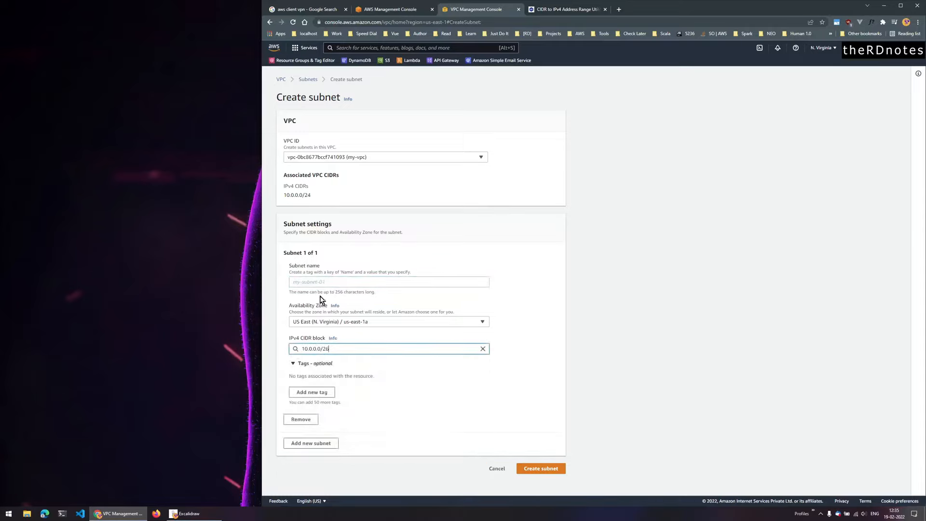
- Name the subnet my-private-subnet-1 and create it
click(320, 281)
text(my-s)
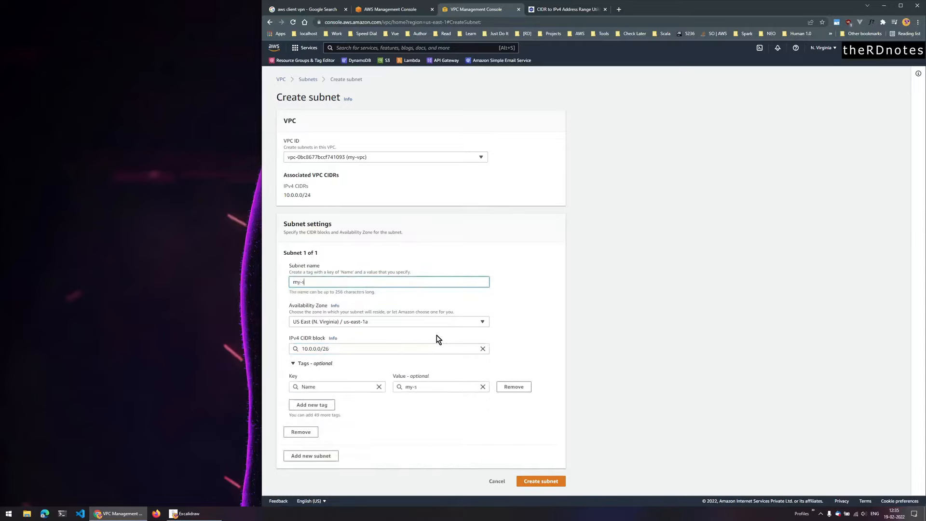
text(ubnet-1private-)
click(541, 481)
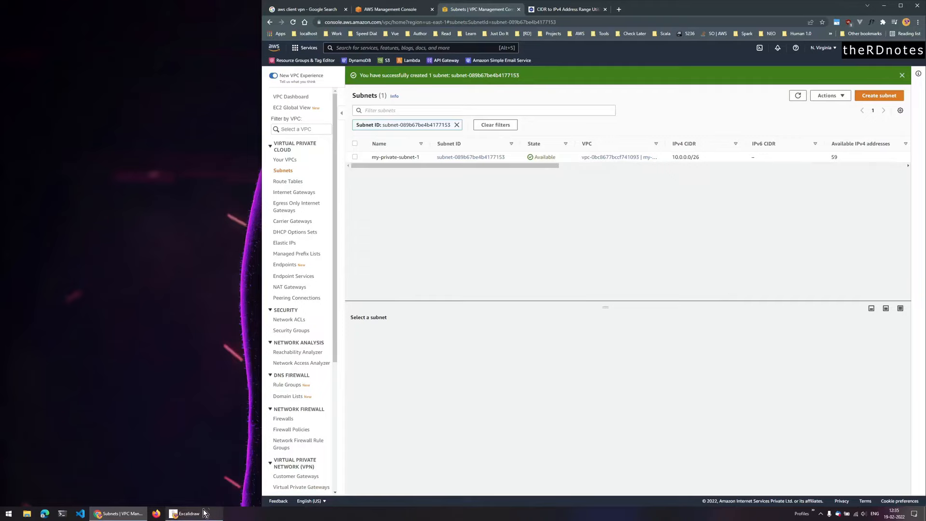
click(186, 513)
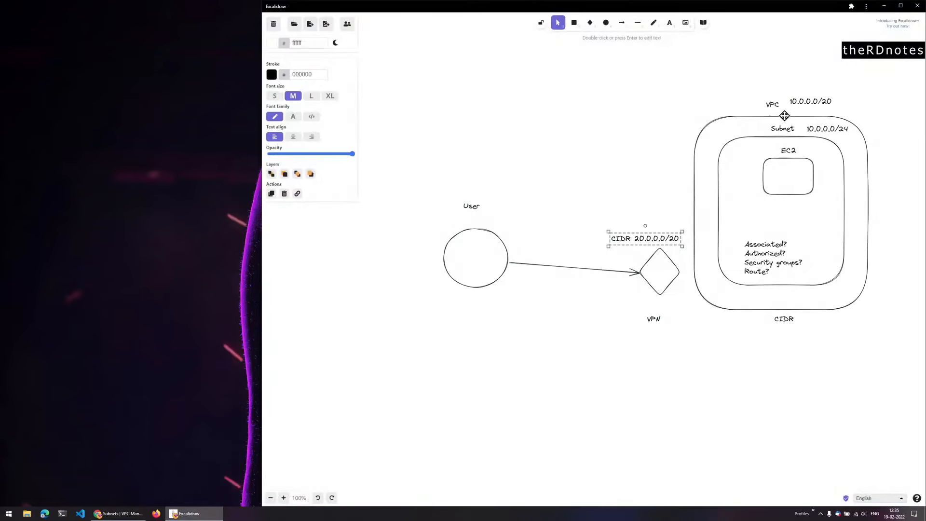
click(201, 512)
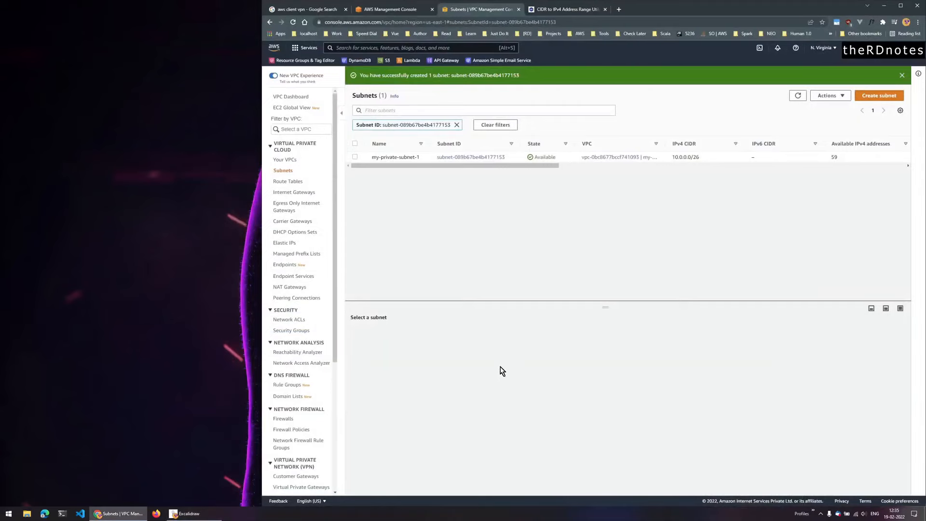
- Search for ec2 and open the EC2 console in a new tab
click(393, 11)
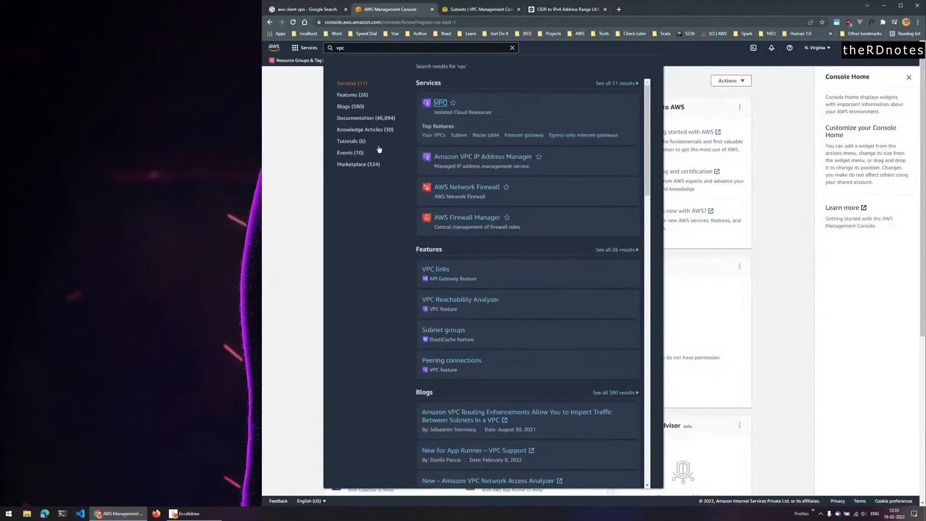
click(453, 51)
key(ctrl+a)
key(BackSpace)
text(ec2)
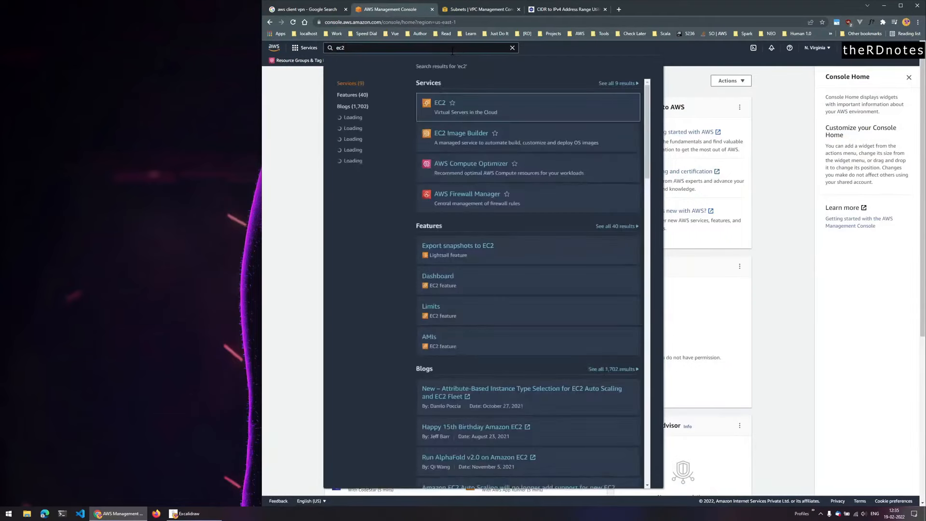
ctrl+click(440, 104)
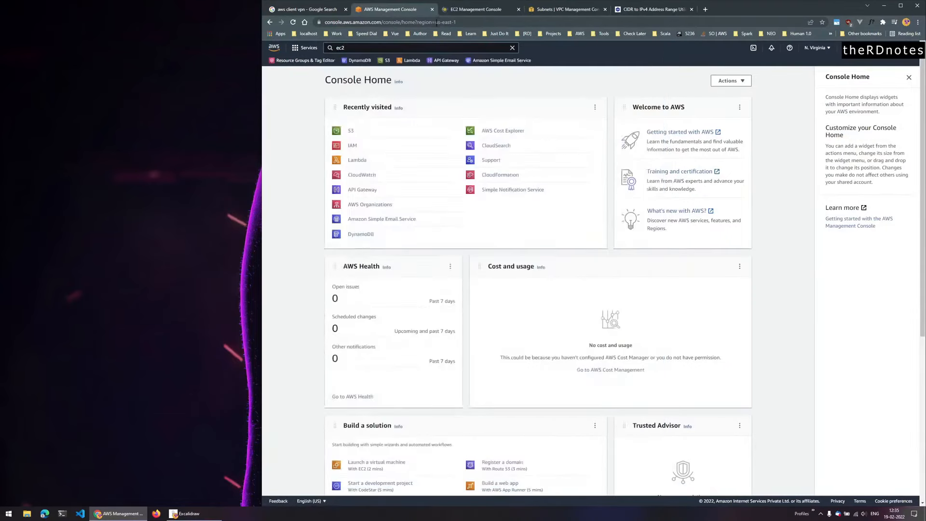
click(448, 9)
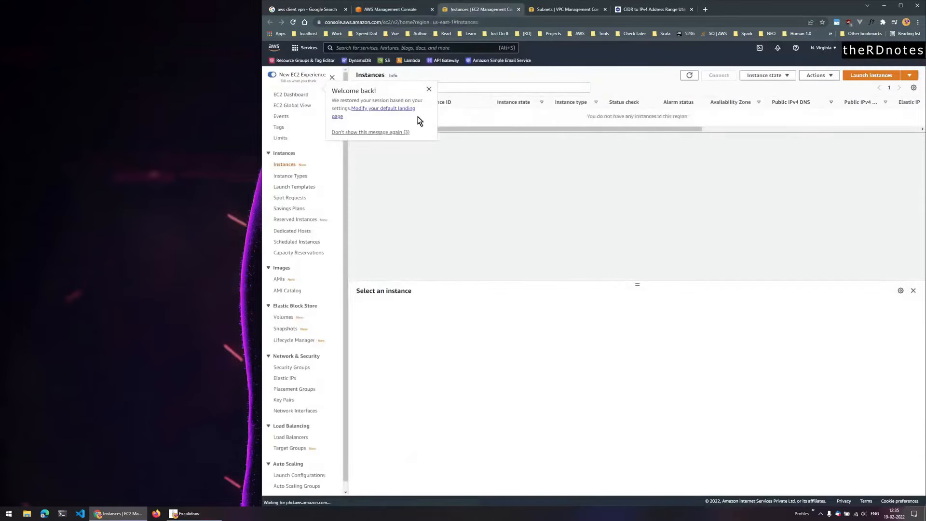
- Launch an instance with the Amazon Linux 2 AMI on t2.micro
click(875, 76)
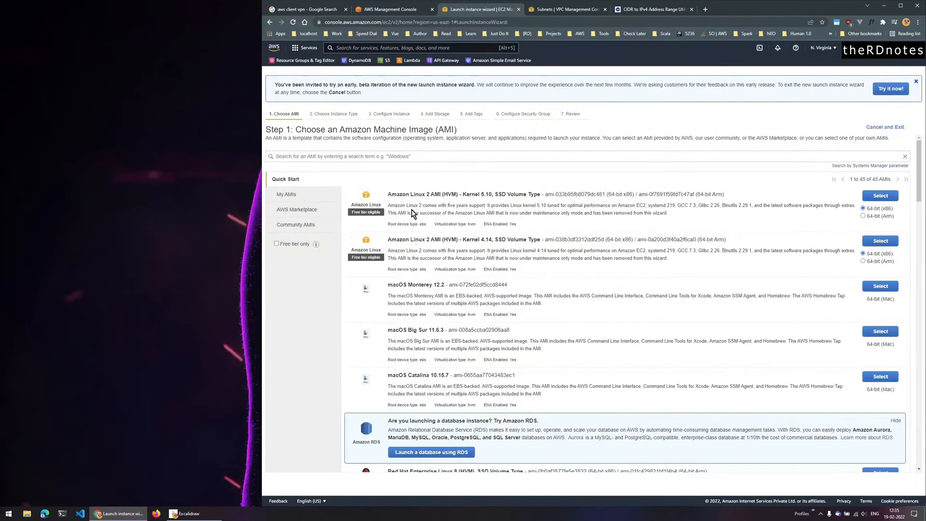
click(881, 195)
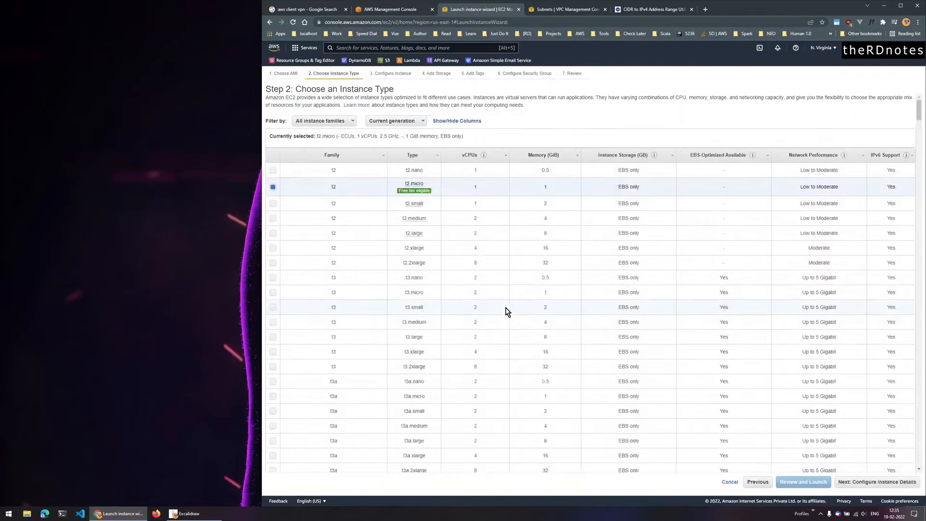
click(877, 482)
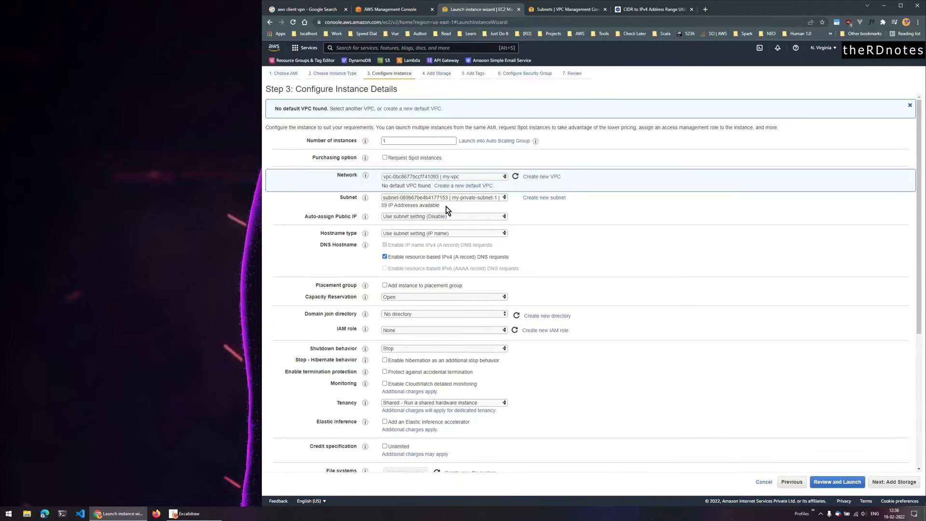
- Review my-private-subnet-1's settings without changes, then return to the instance details step
click(551, 9)
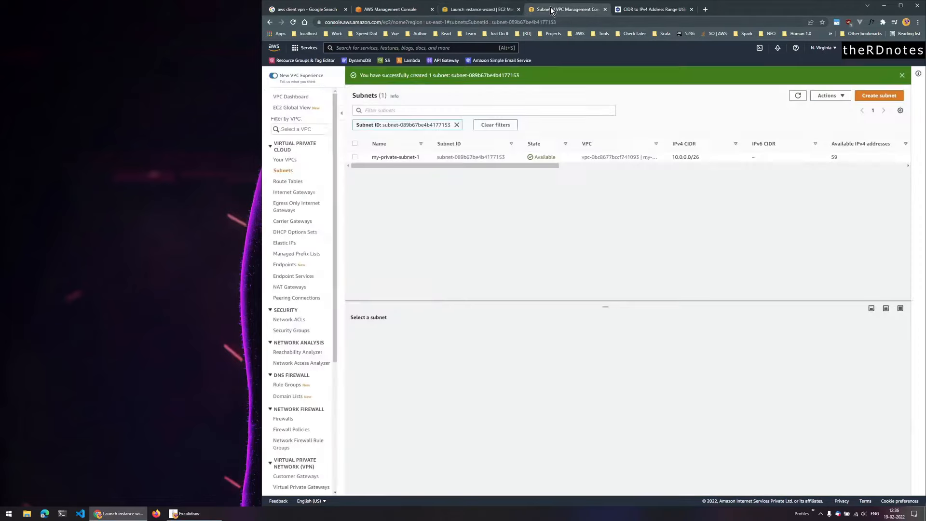
click(829, 95)
click(366, 168)
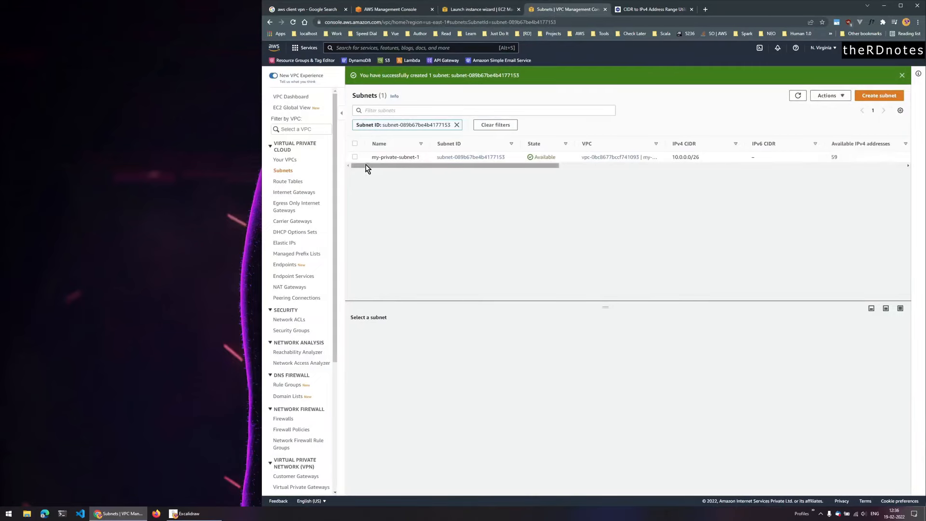
click(356, 157)
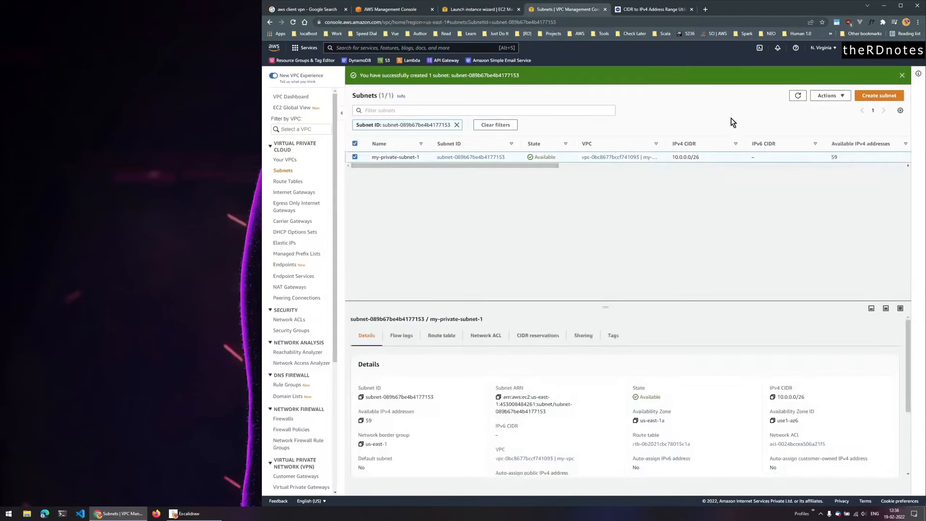
click(827, 97)
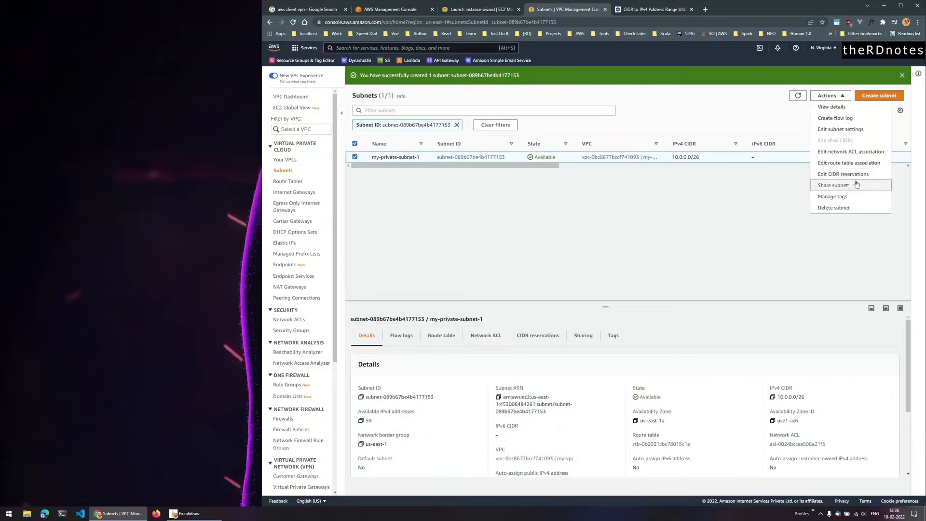
click(840, 130)
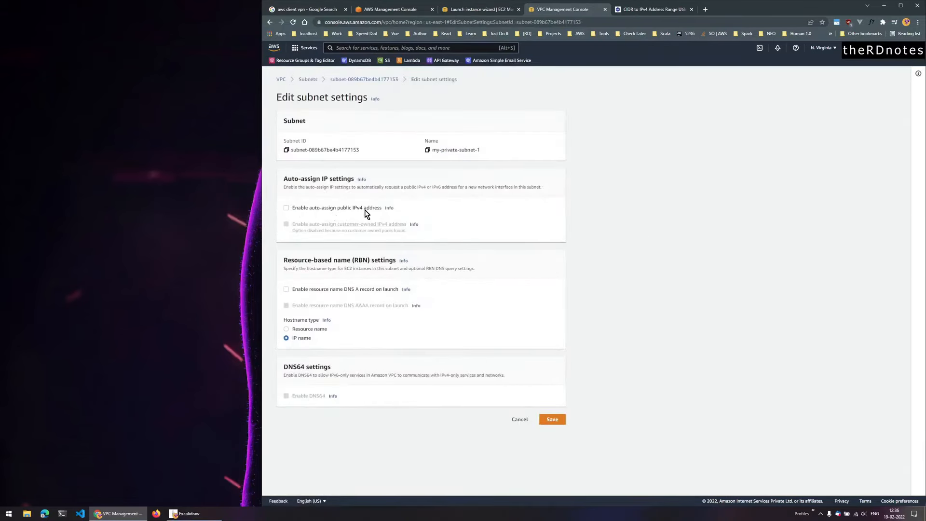
click(521, 420)
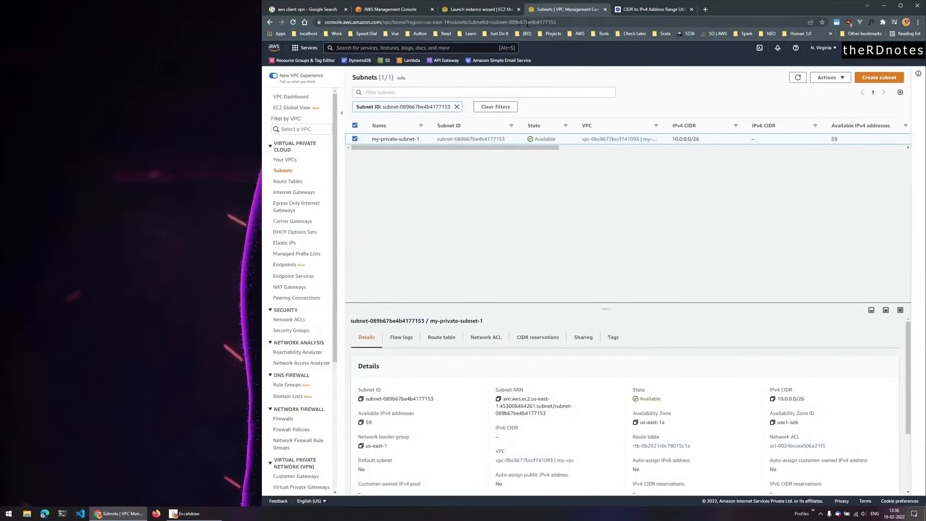
click(480, 9)
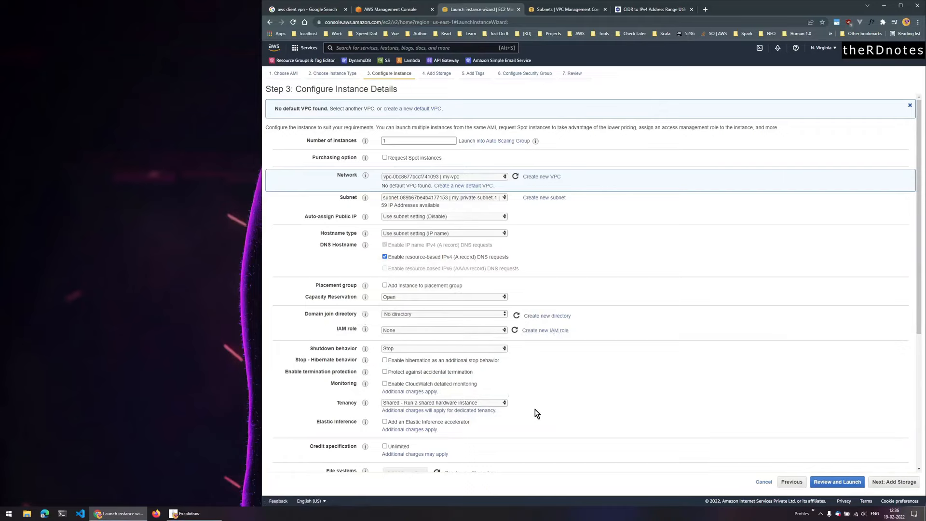
scroll(536, 409, down, 2)
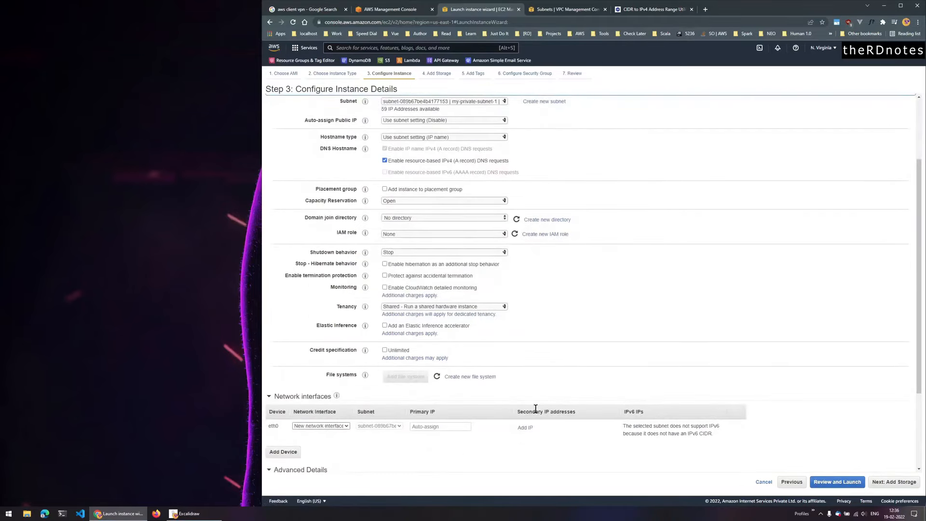
- Advance past the Storage and Tags steps with default values
click(894, 482)
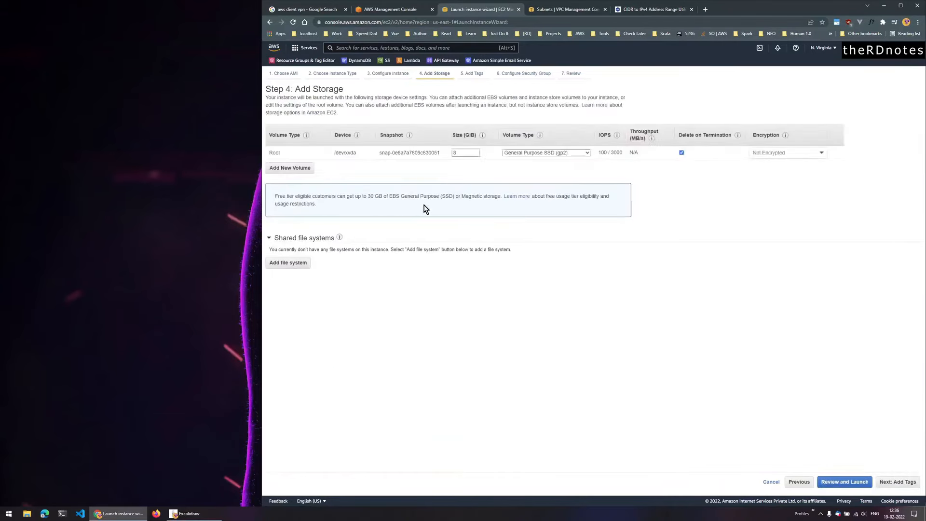
click(898, 482)
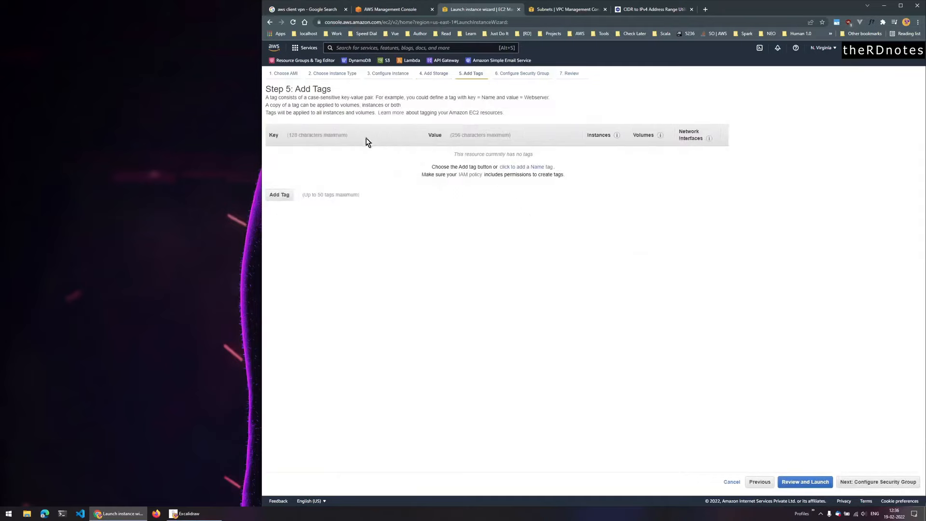
click(890, 482)
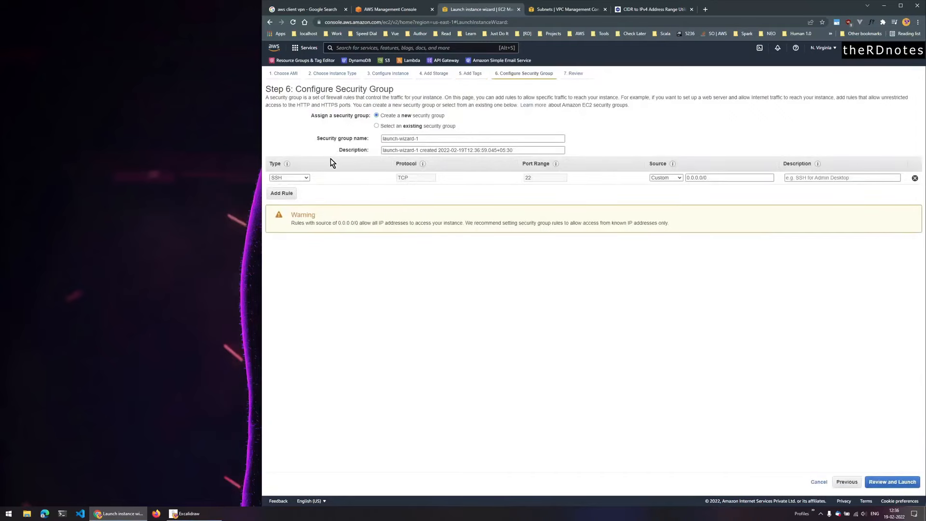
- Name the security group private-sg, delete its SSH rule, and go to review
triple_click(427, 139)
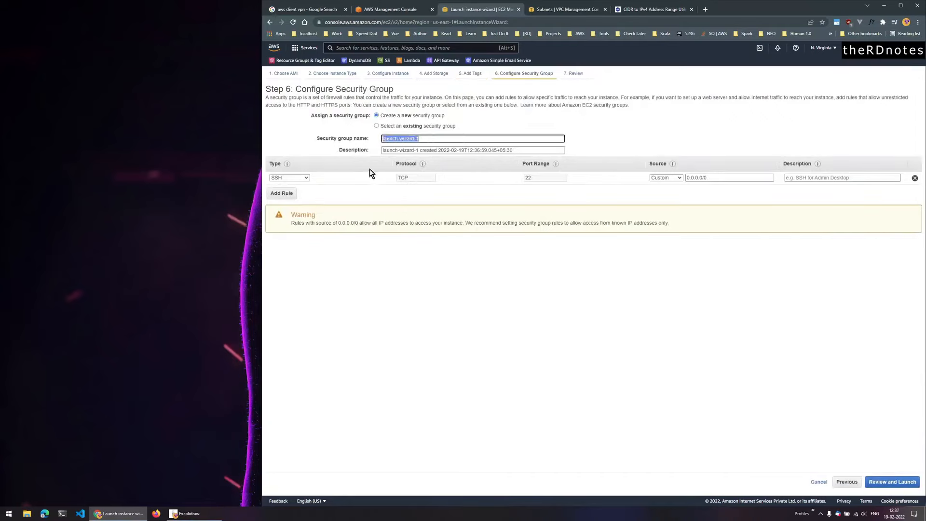
text(private-sg)
click(455, 283)
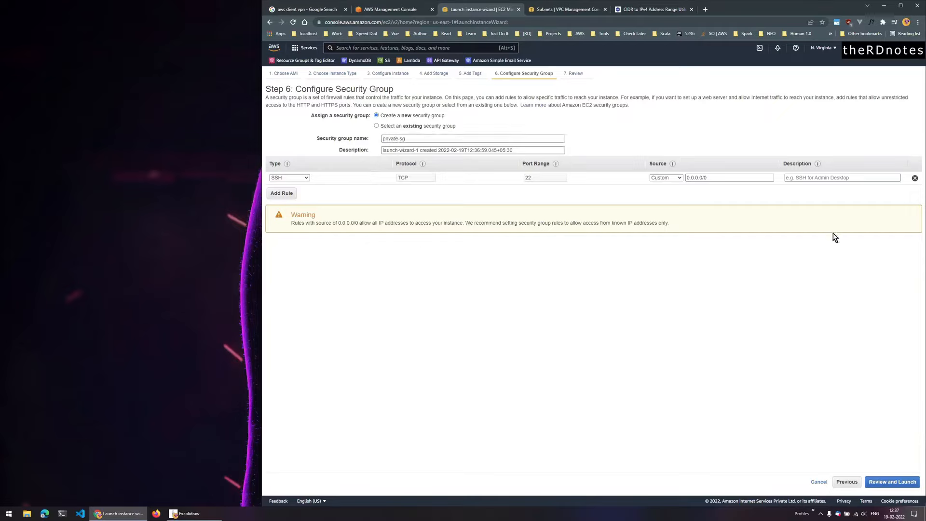
click(915, 179)
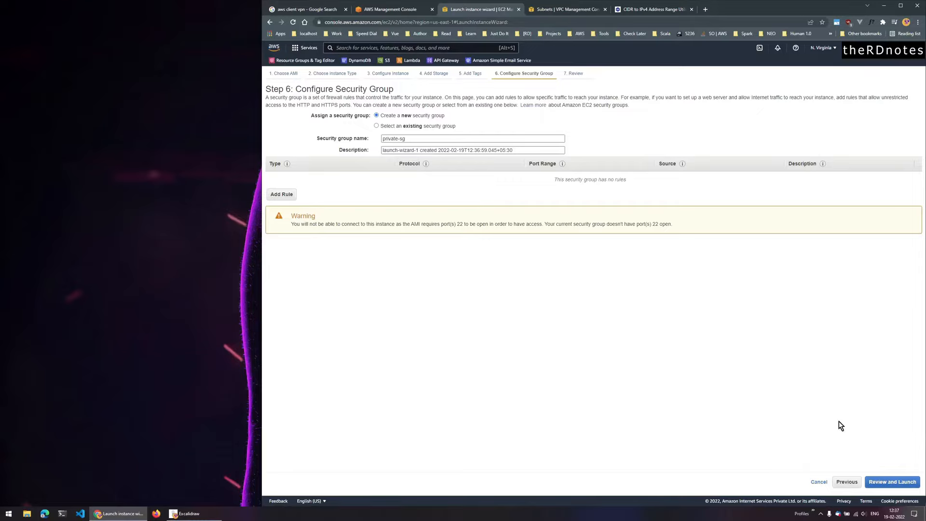
click(891, 481)
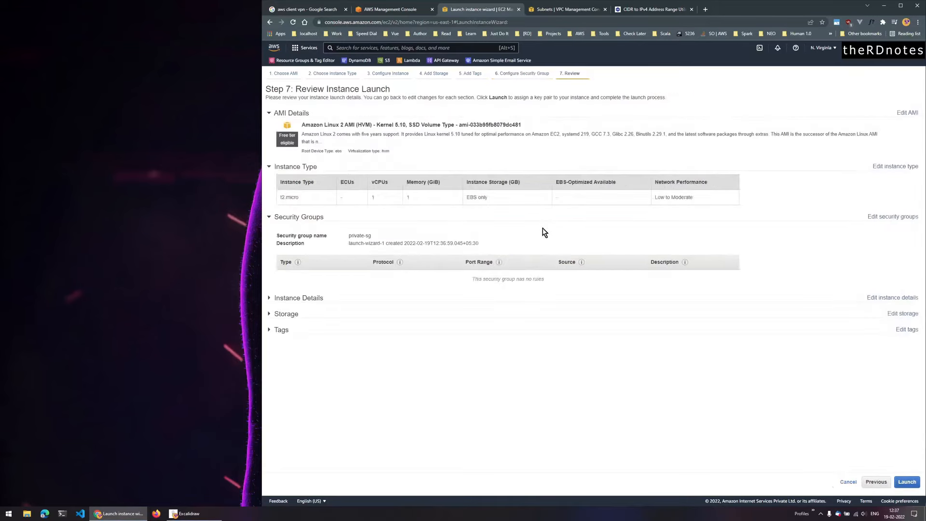
- Launch the instance with a newly downloaded demo-vpn key pair and view the Instances list
click(916, 483)
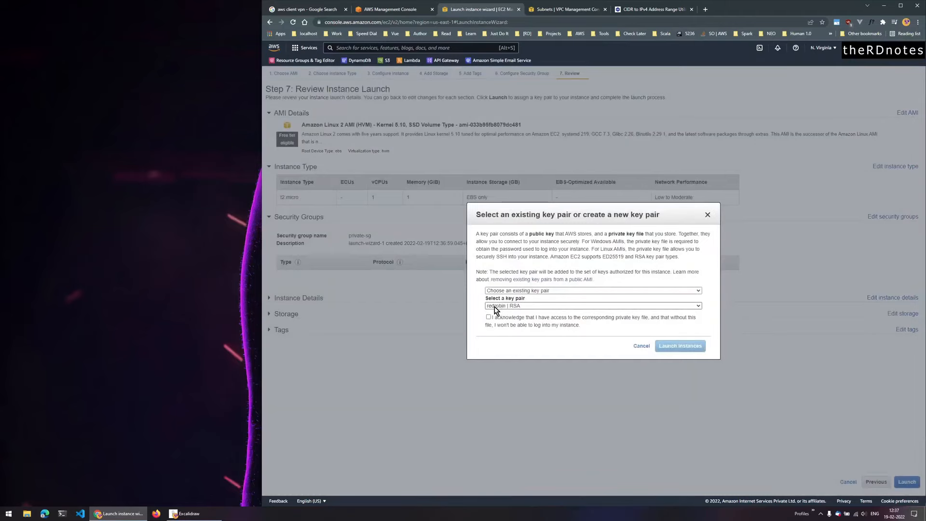
click(525, 291)
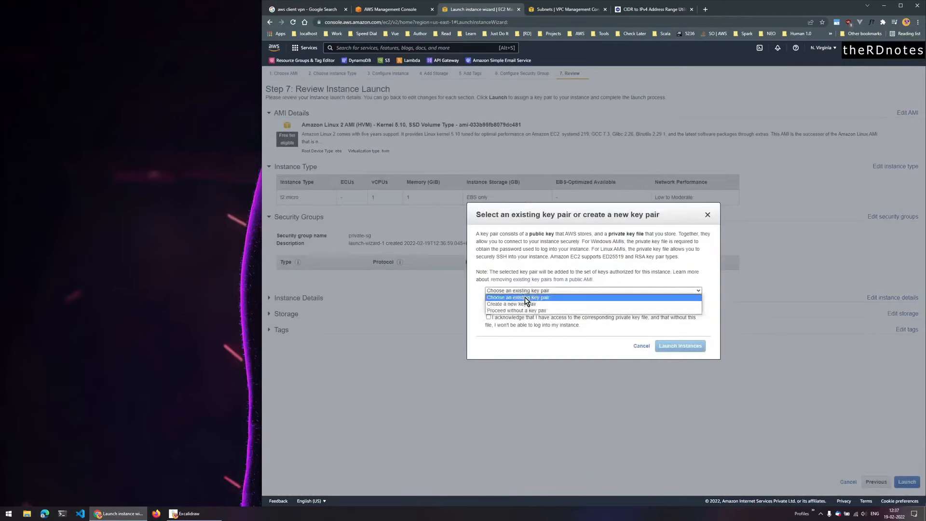
click(523, 304)
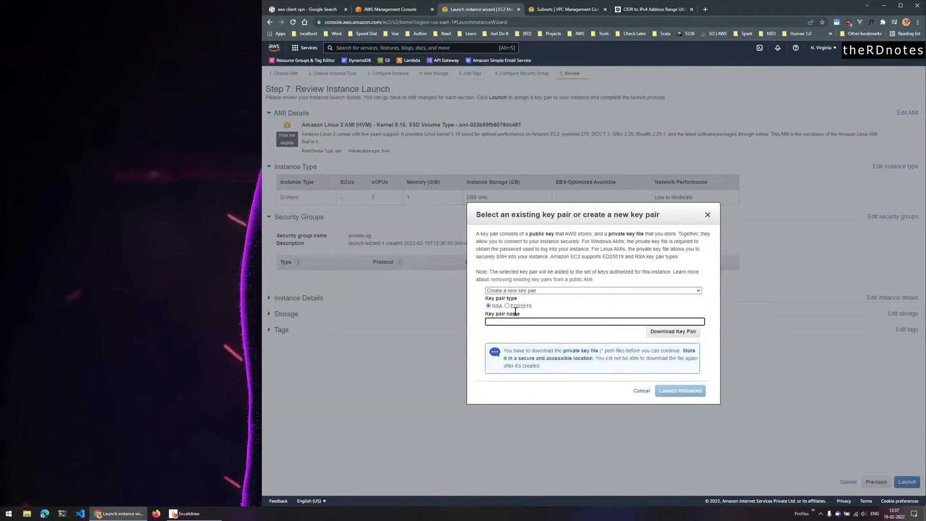
text(demo-vpn)
click(673, 332)
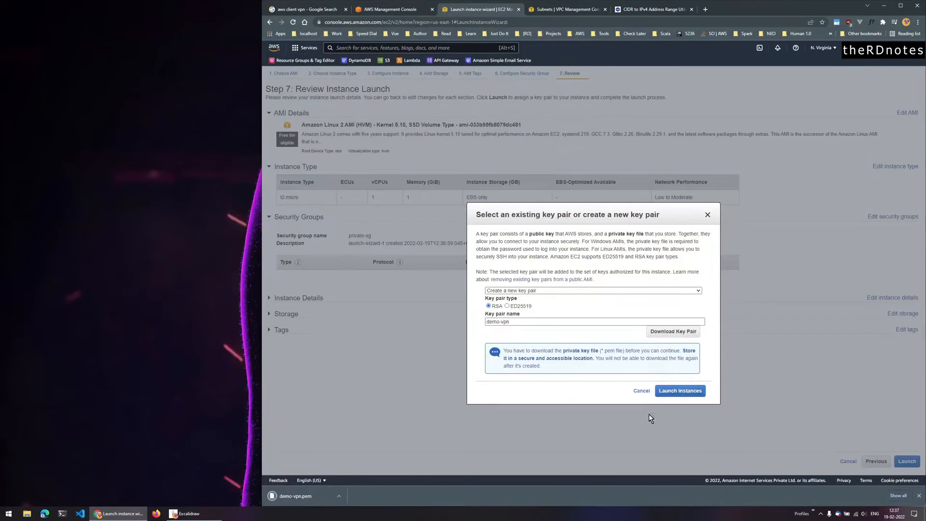
click(683, 392)
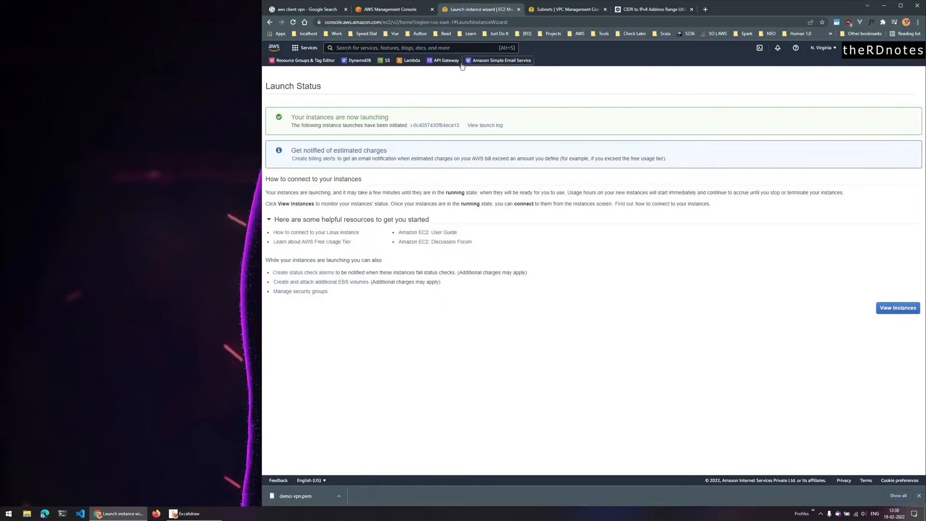
click(885, 307)
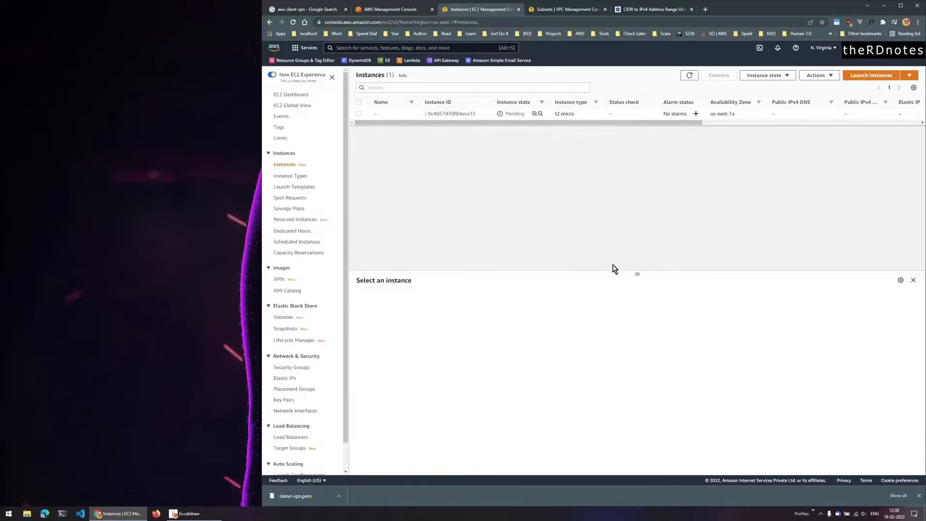
click(188, 513)
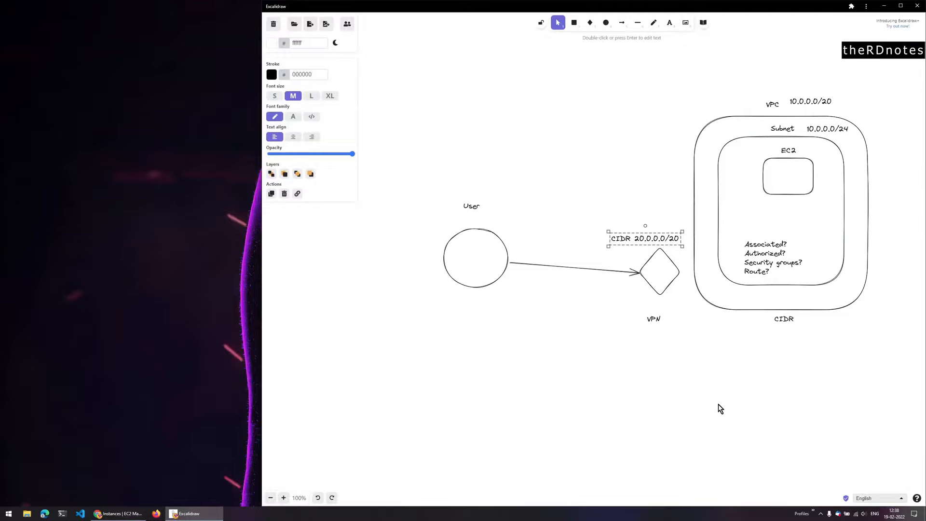
click(925, 386)
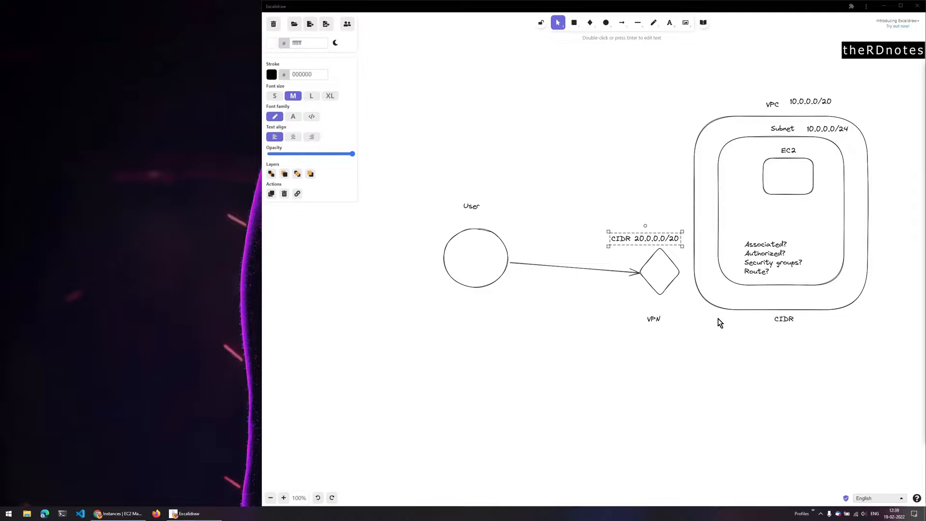
click(99, 514)
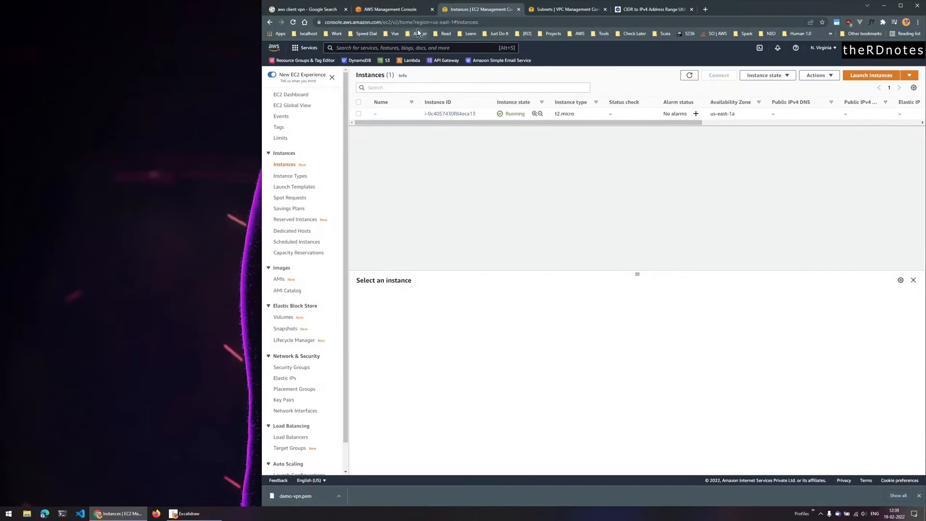
- In the VPC console, go to Client VPN Endpoints and start creating a new endpoint
click(565, 10)
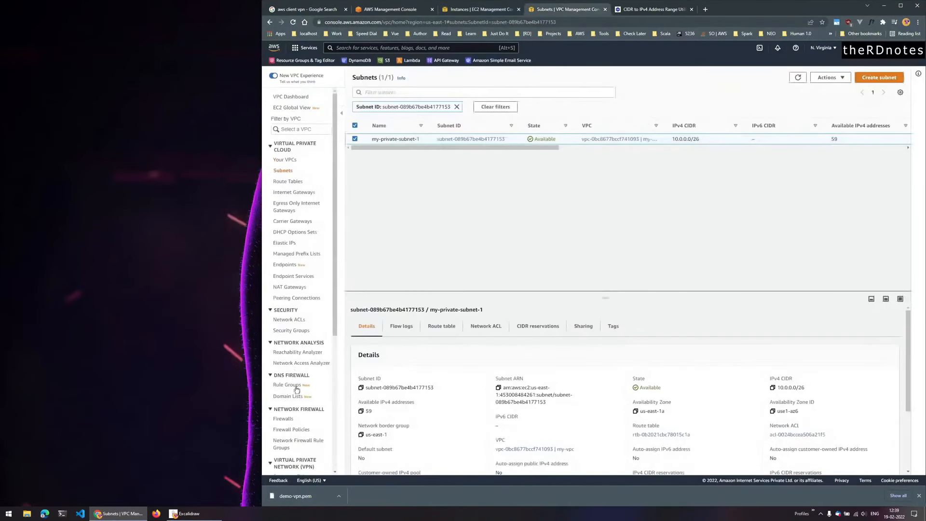
scroll(326, 338, down, 2)
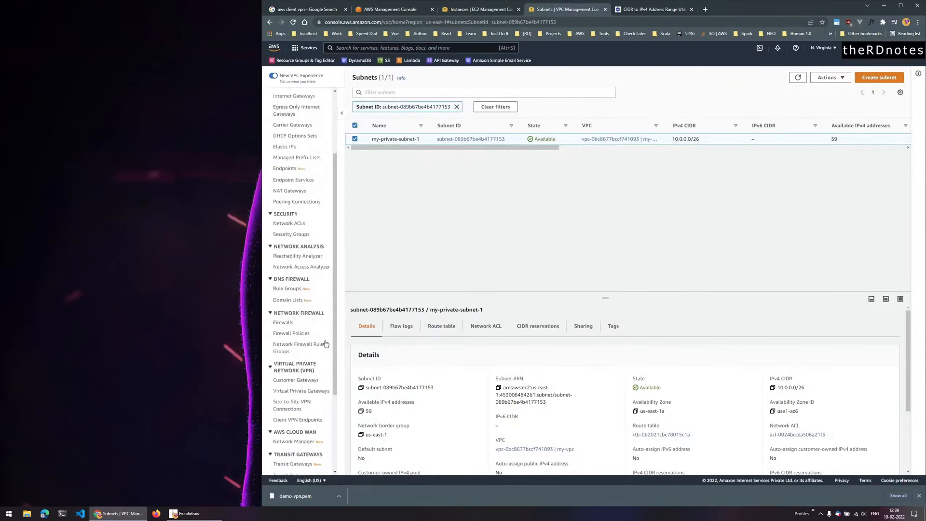
scroll(295, 374, down, 1)
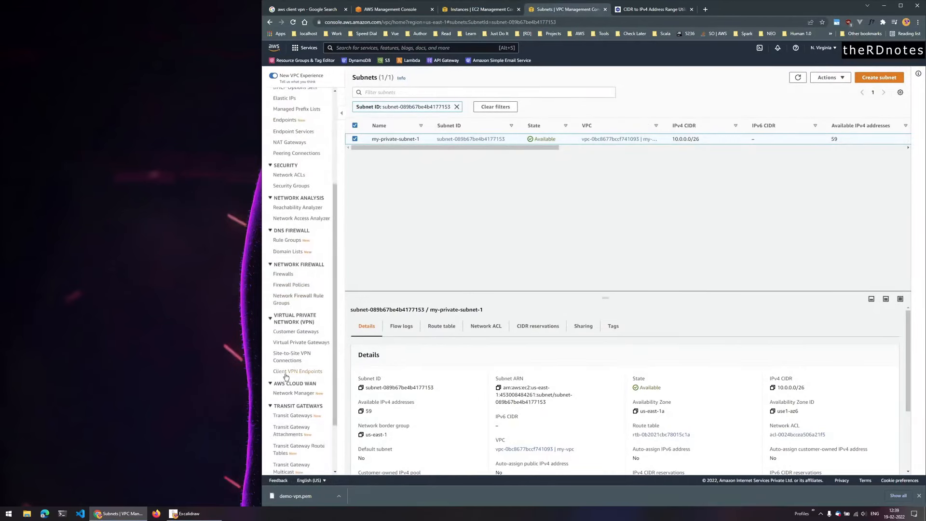
click(295, 373)
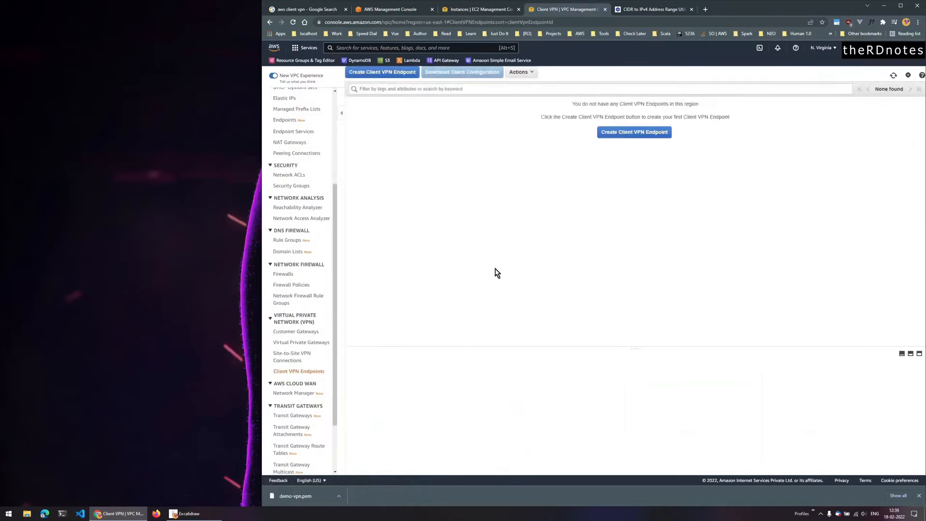
click(623, 132)
- Set the endpoint Name Tag to my-vpn and bring up the Excalidraw diagram to check its CIDR
click(494, 125)
text(my-)
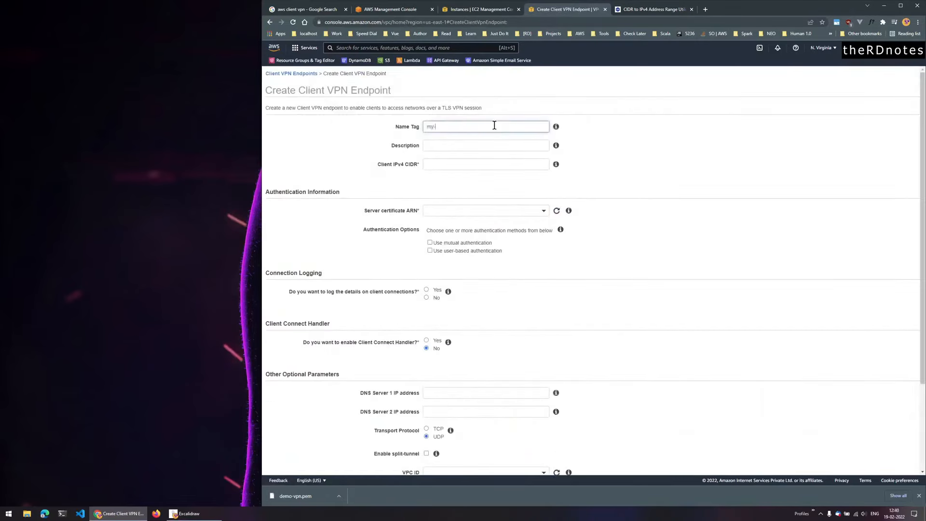
text(vpn)
click(469, 169)
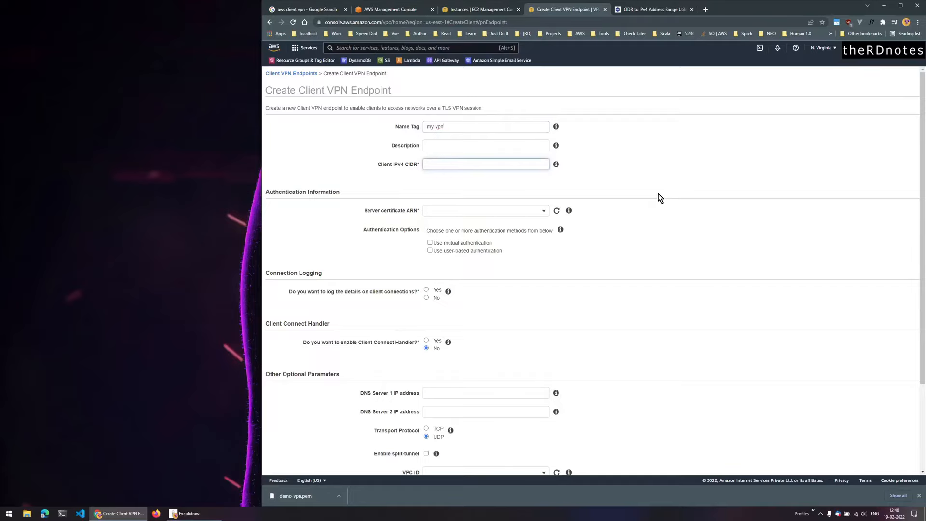
click(212, 511)
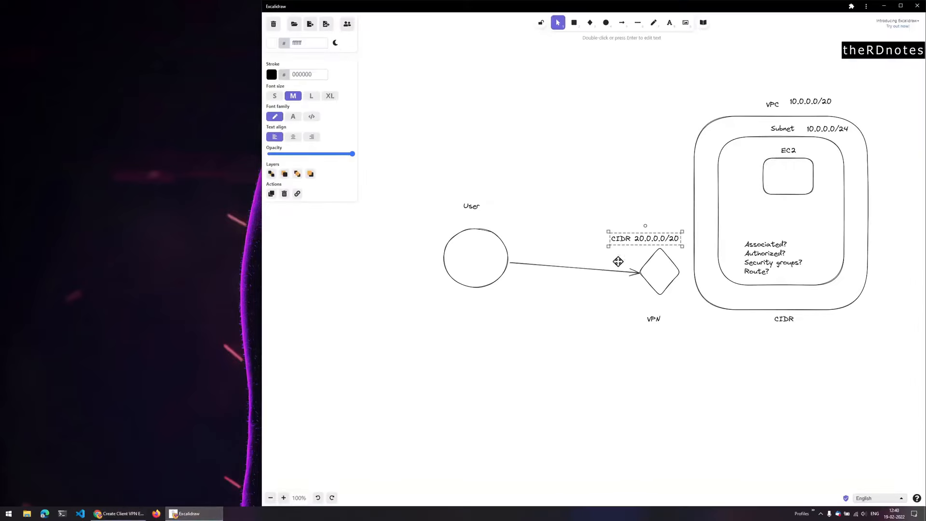
- Return to the endpoint form and begin entering Client IPv4 CIDR 20.0.0.0/26
click(174, 514)
text(20.0.0.0/20)
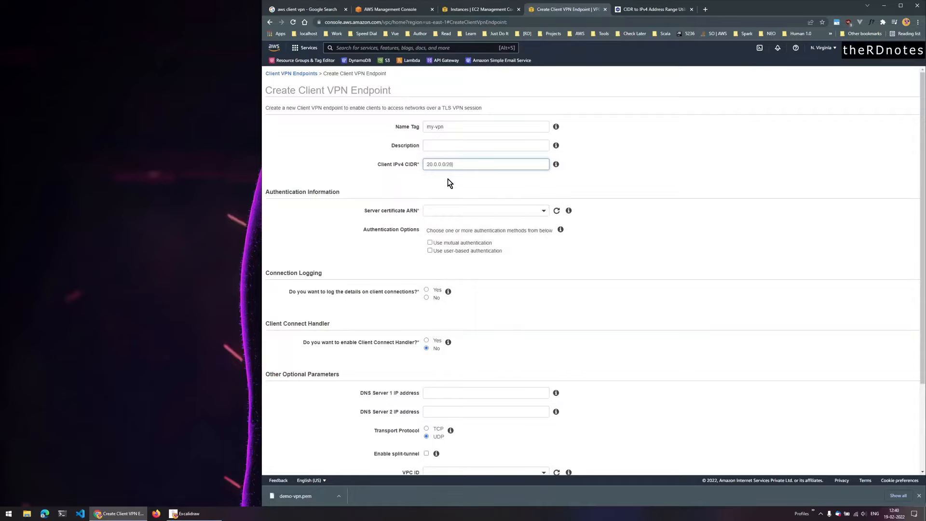
- Confirm the 20.0.0.0/26 CIDR and open the 'Getting started with Client VPN' guide in a new tab
click(544, 256)
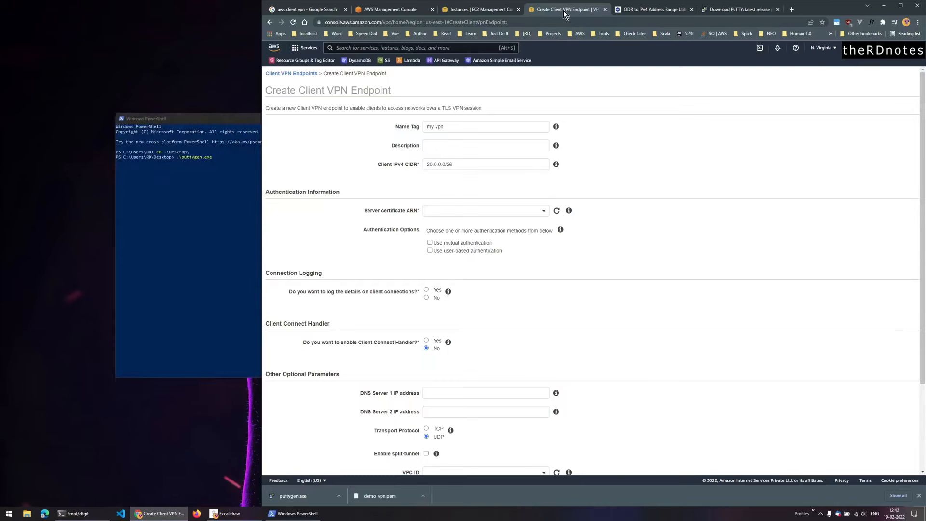
click(306, 10)
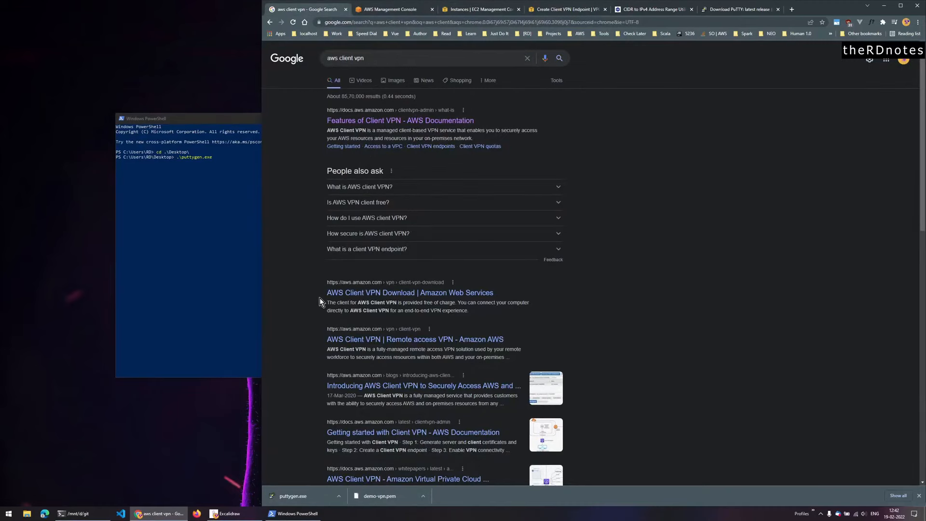
middle_click(466, 432)
click(373, 14)
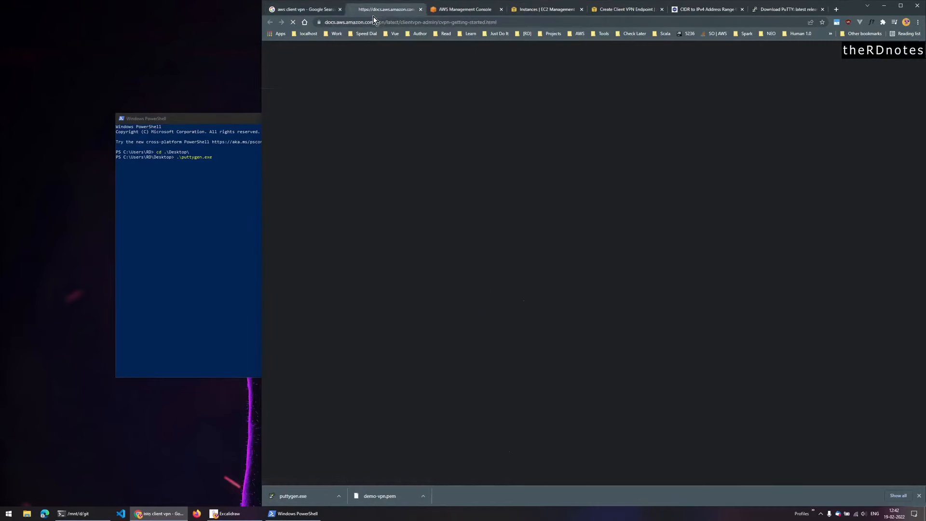
- From the getting-started guide, open the Mutual authentication page in its own tab
scroll(410, 350, down, 2)
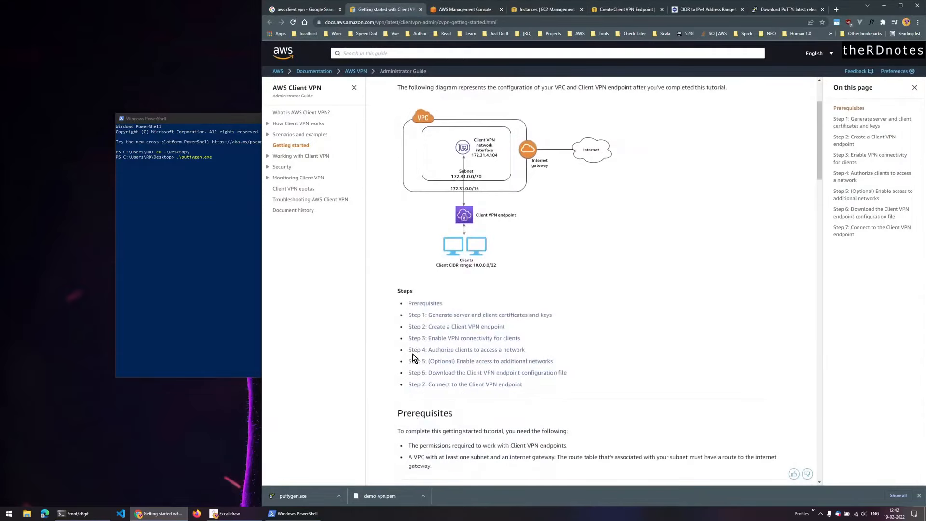
click(496, 315)
scroll(533, 321, down, 10)
scroll(533, 323, up, 10)
scroll(536, 321, up, 3)
middle_click(640, 230)
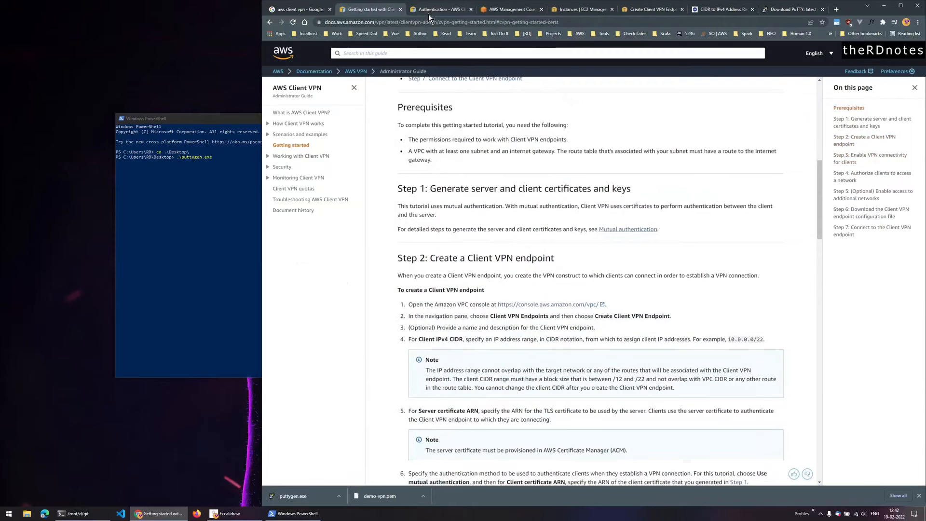
click(434, 10)
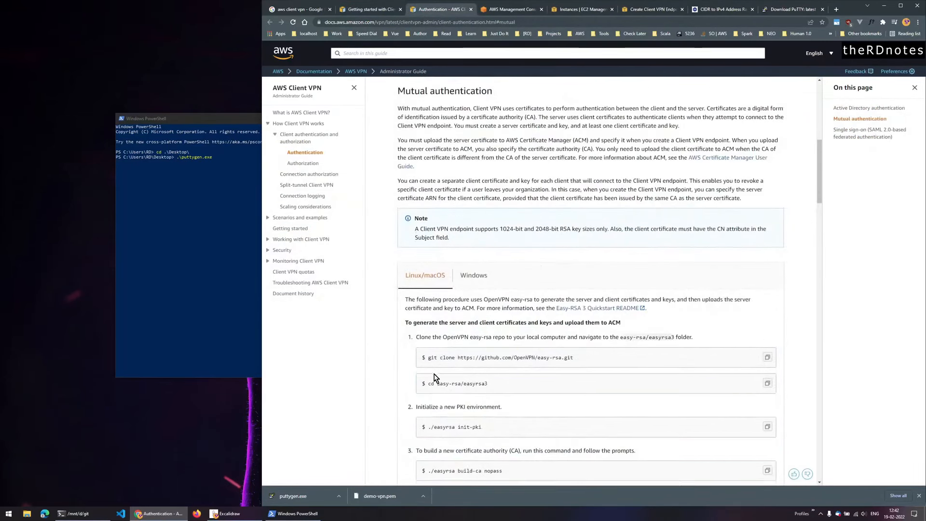
- Show the Windows certificate steps and open OpenVPN Community Downloads in a new tab
scroll(434, 377, down, 2)
click(475, 181)
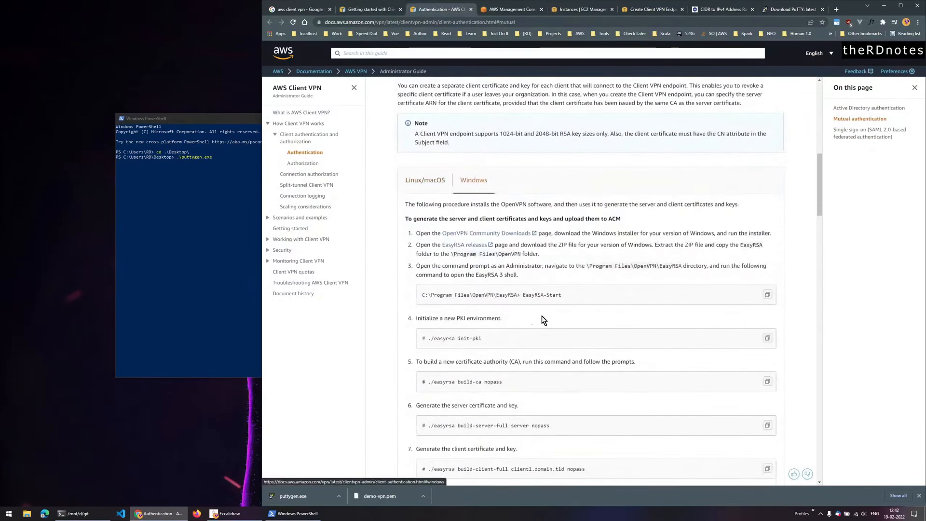
scroll(476, 301, down, 2)
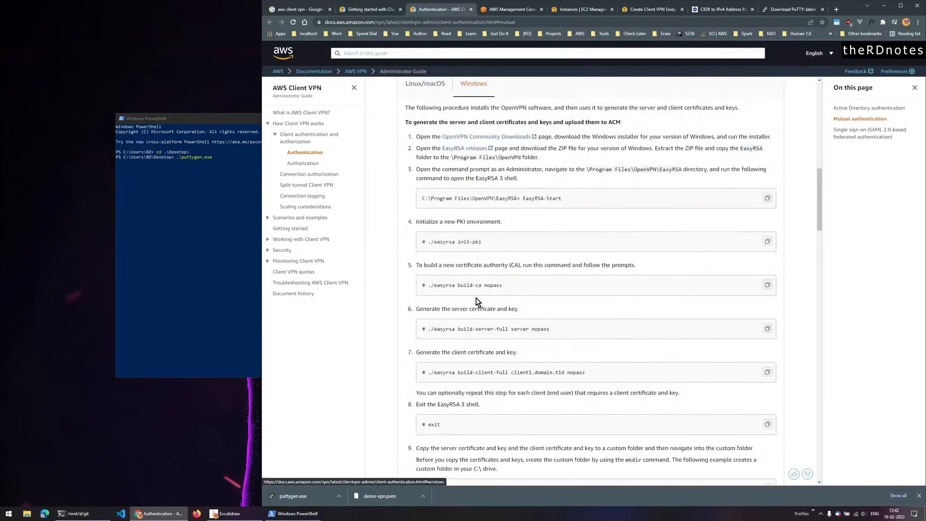
middle_click(505, 137)
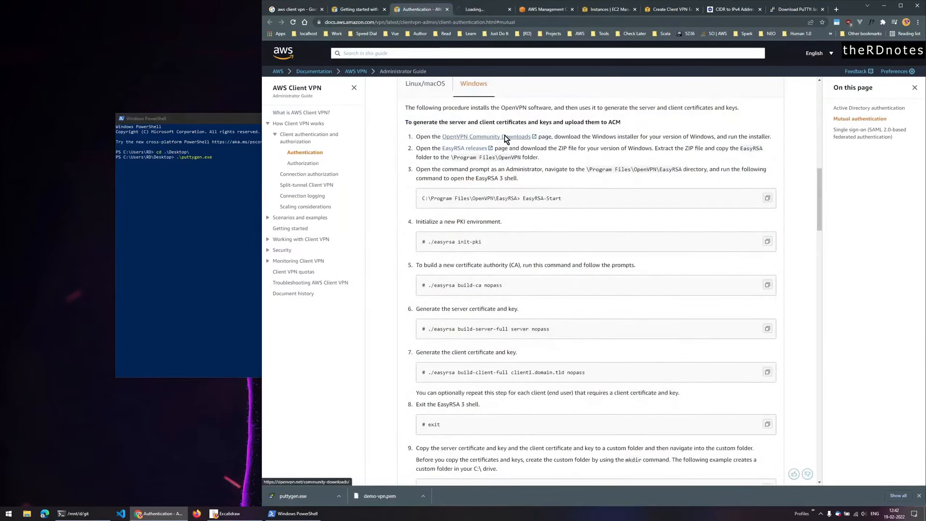
click(485, 10)
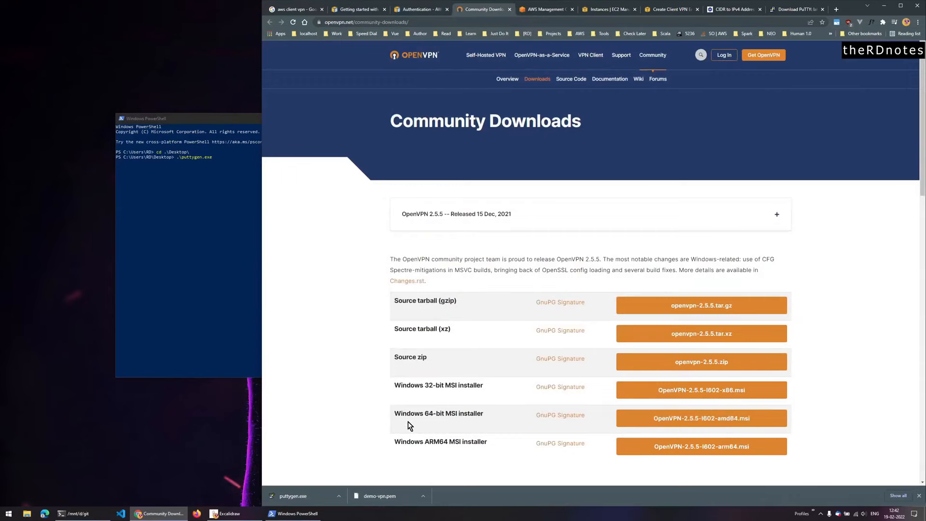
- Download and launch the OpenVPN 2.5.5 Windows 64-bit MSI with a custom installation
click(660, 428)
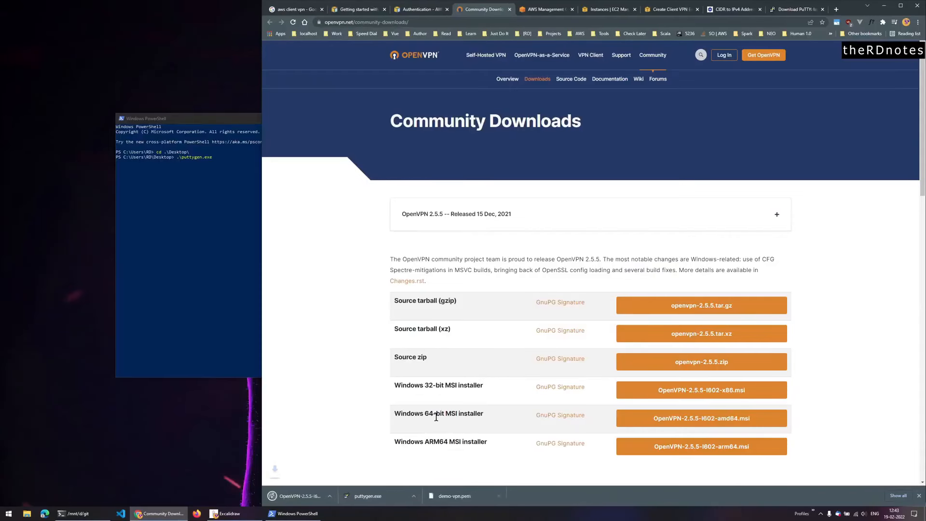
click(298, 496)
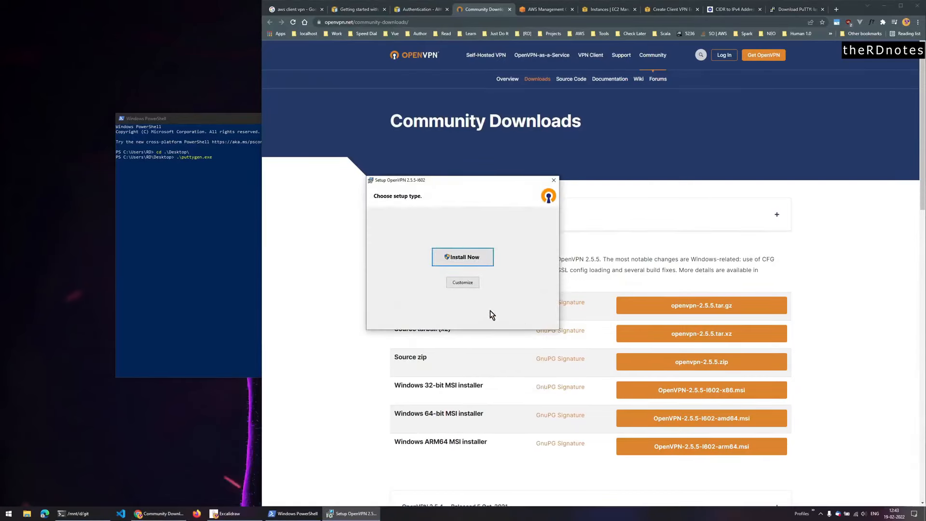
click(462, 283)
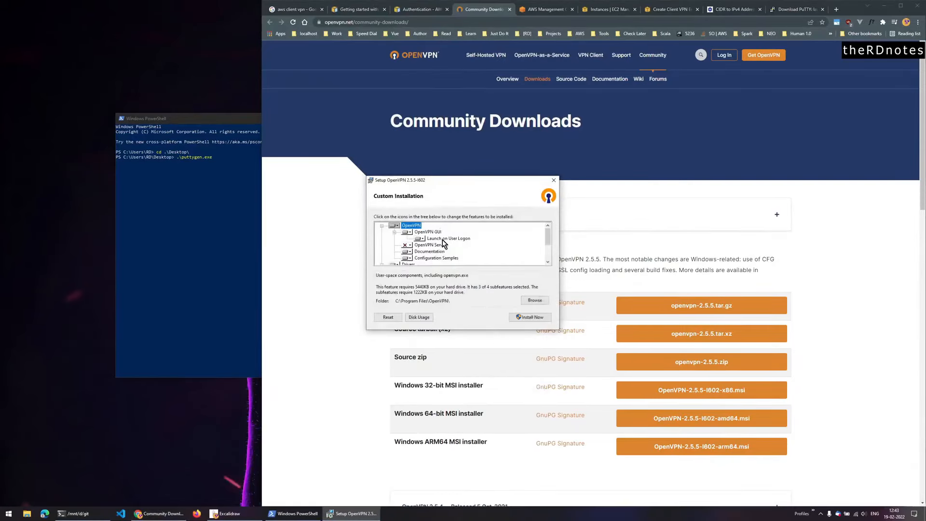
- Include OpenSSL Utilities and EasyRSA 3 Certificate Management Scripts, then complete the installation
scroll(454, 242, down, 2)
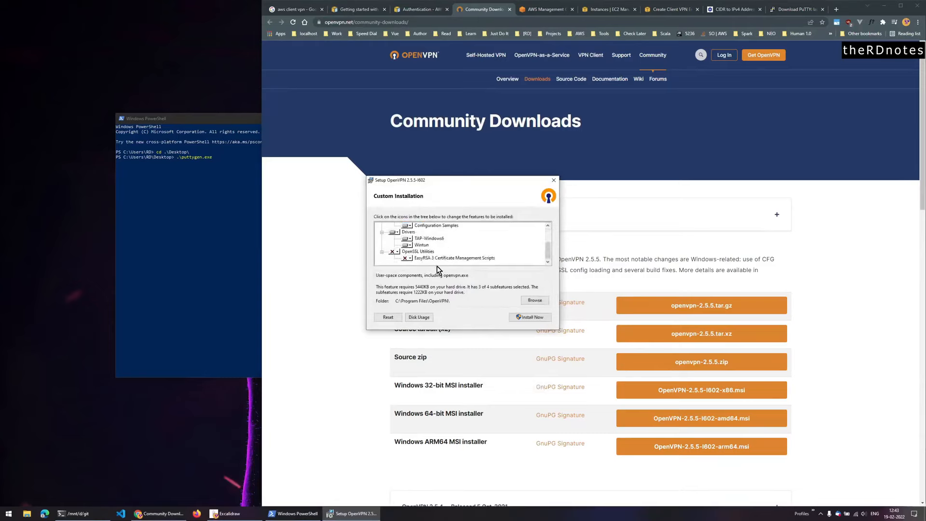
click(398, 252)
click(396, 256)
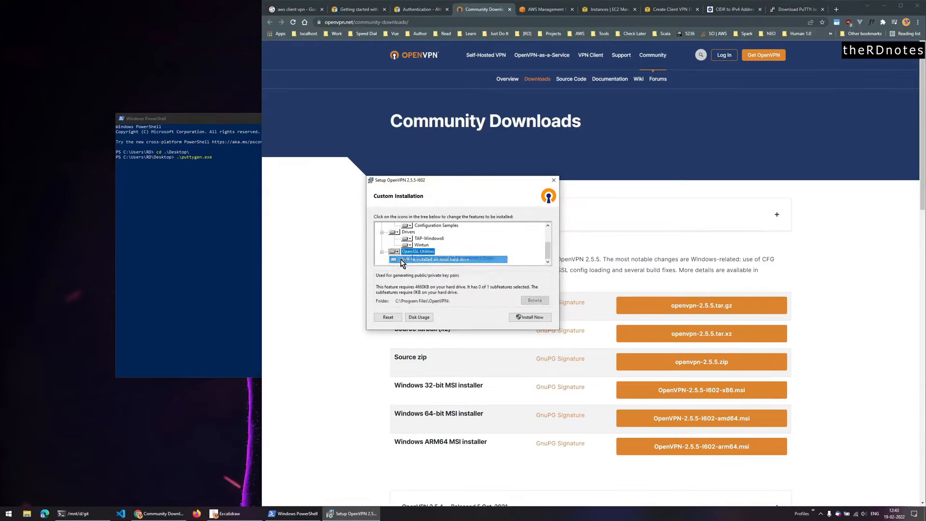
click(407, 258)
click(420, 263)
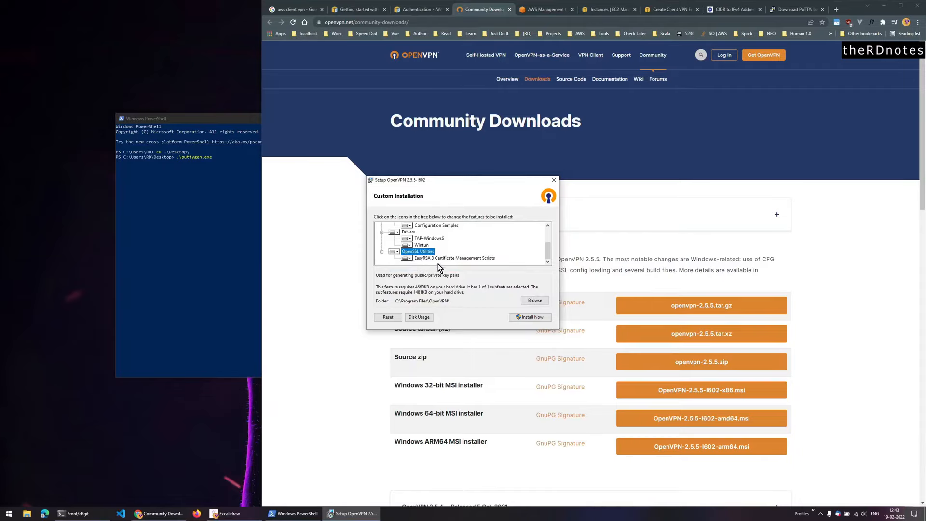
click(539, 317)
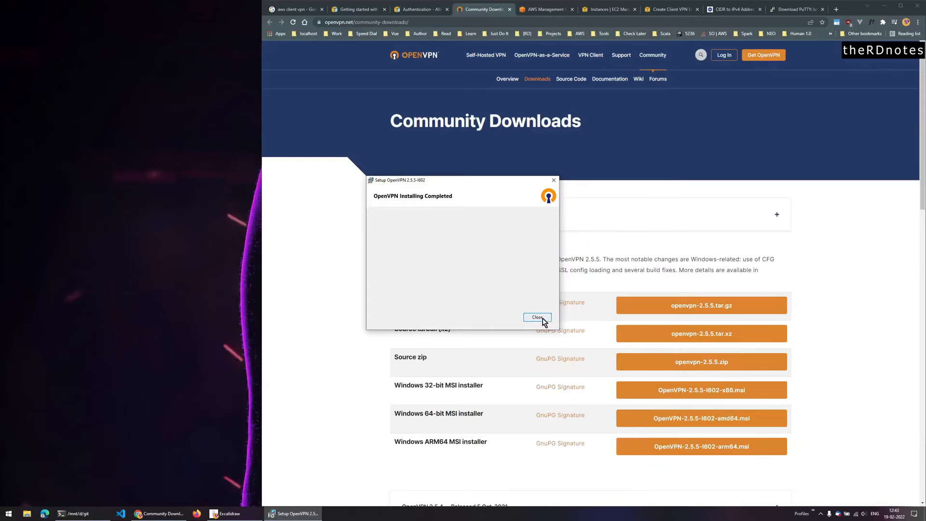
click(542, 320)
click(418, 10)
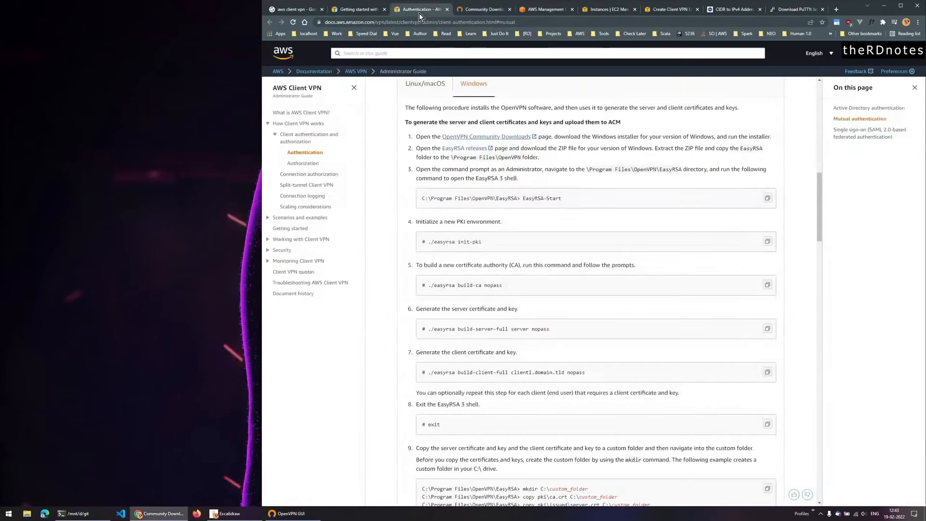
- Launch Windows PowerShell as administrator from the Win+X menu
drag(421, 197, 578, 205)
click(570, 260)
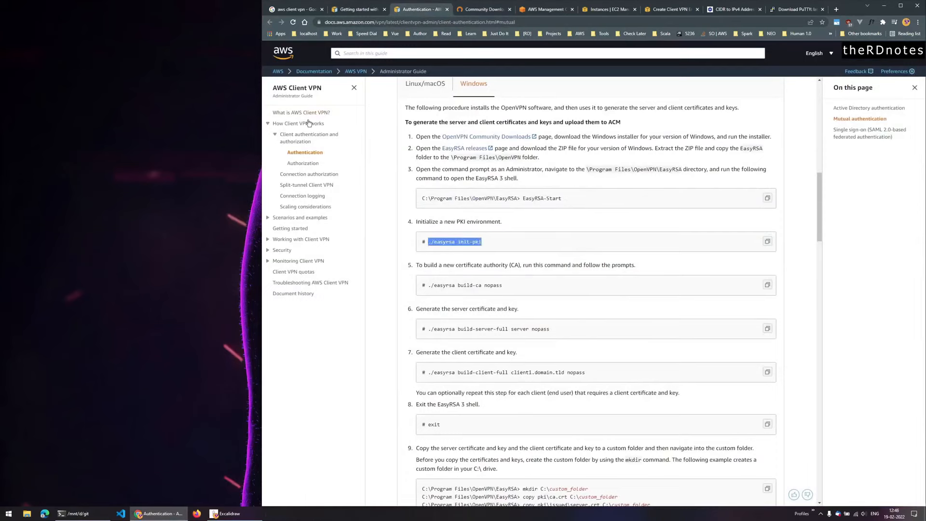
click(197, 338)
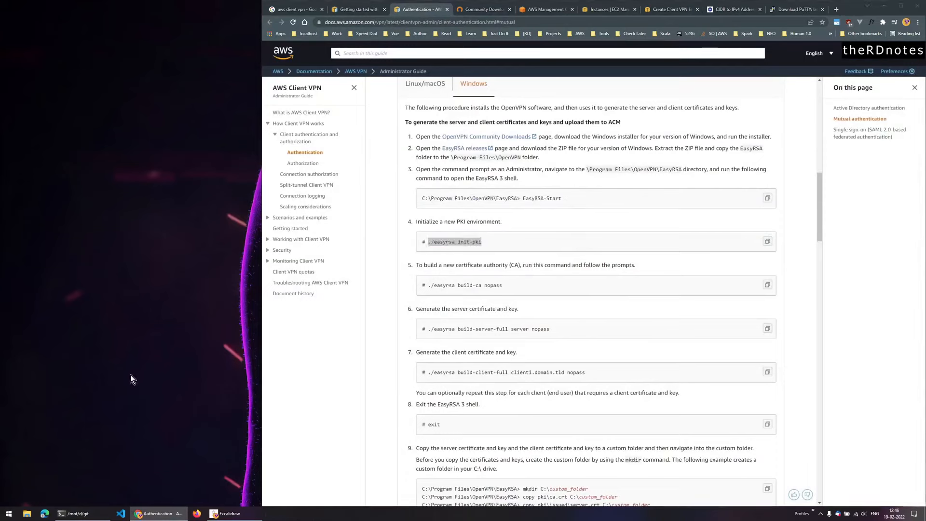
key(super+x)
click(65, 423)
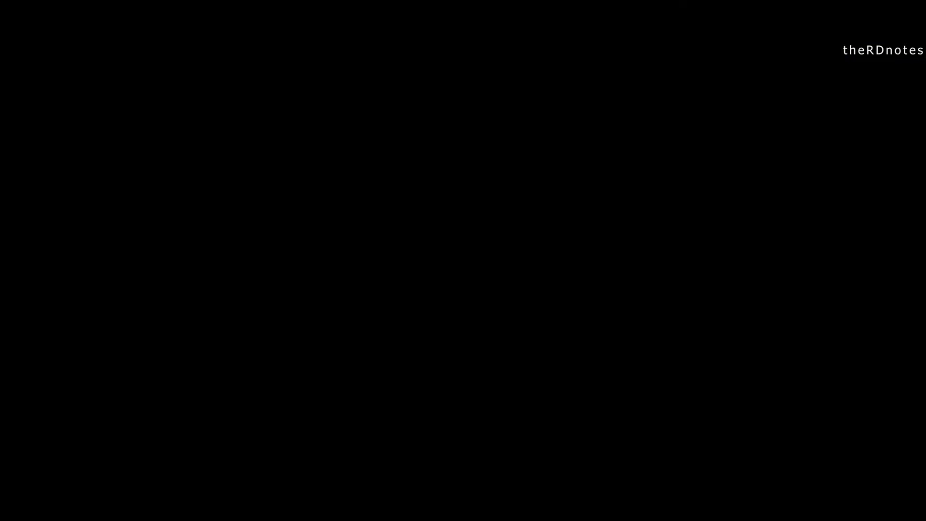
- Change into C:\Program Files\OpenVPN\easy-rsa and enter the EasyRSA-Start.bat script
text(cd c:\pro)
key(Tab)
text(\op)
key(Tab)
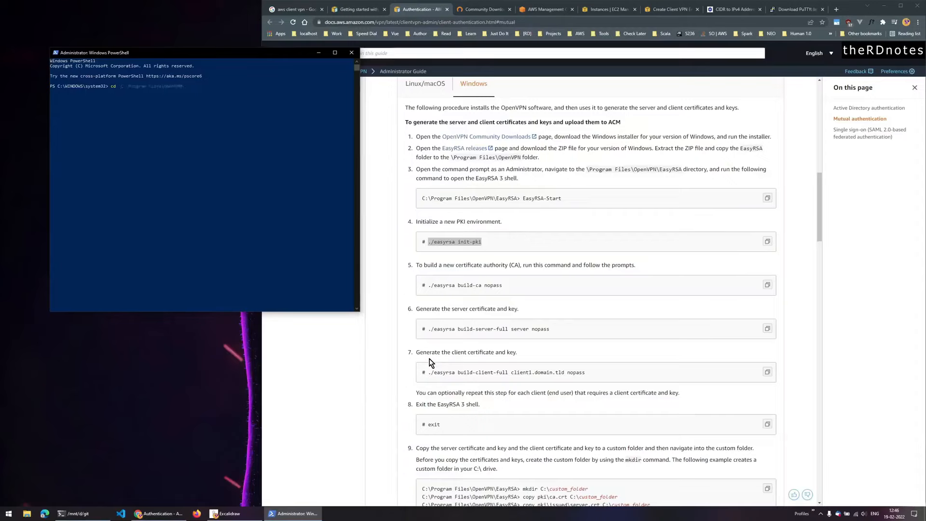
text(\ea)
key(Tab)
key(Return)
text(.\easyrsa)
key(Tab)
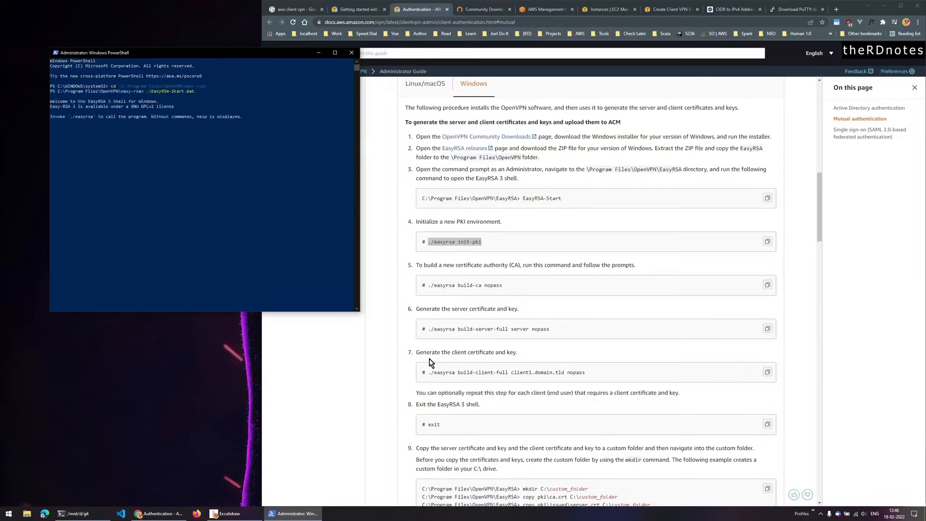
- Initialize the PKI by running ./easyrsa init-pki in the EasyRSA shell
click(485, 357)
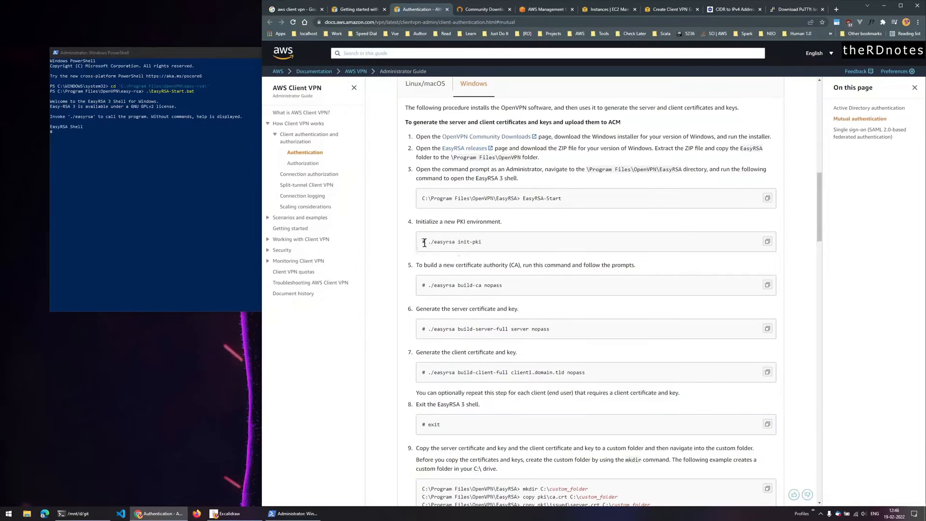
drag(429, 244, 484, 243)
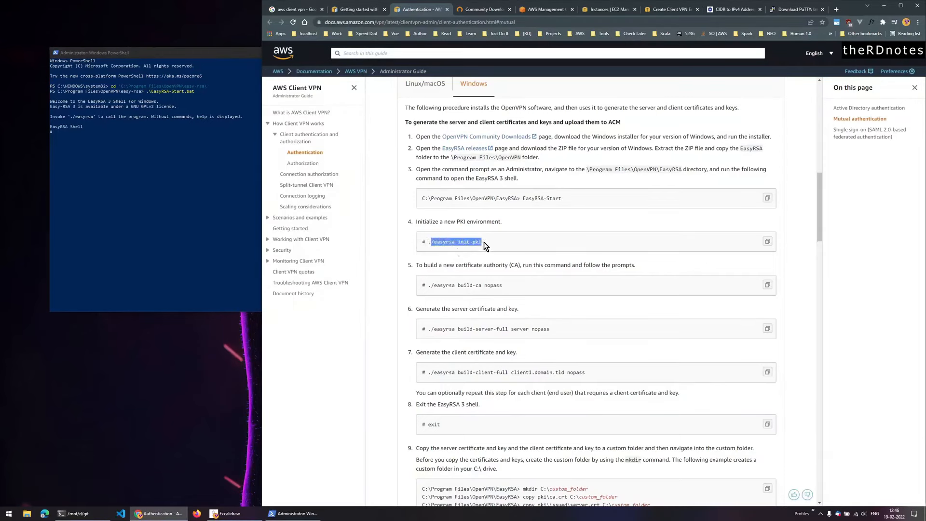
click(189, 198)
right_click(189, 198)
key(Return)
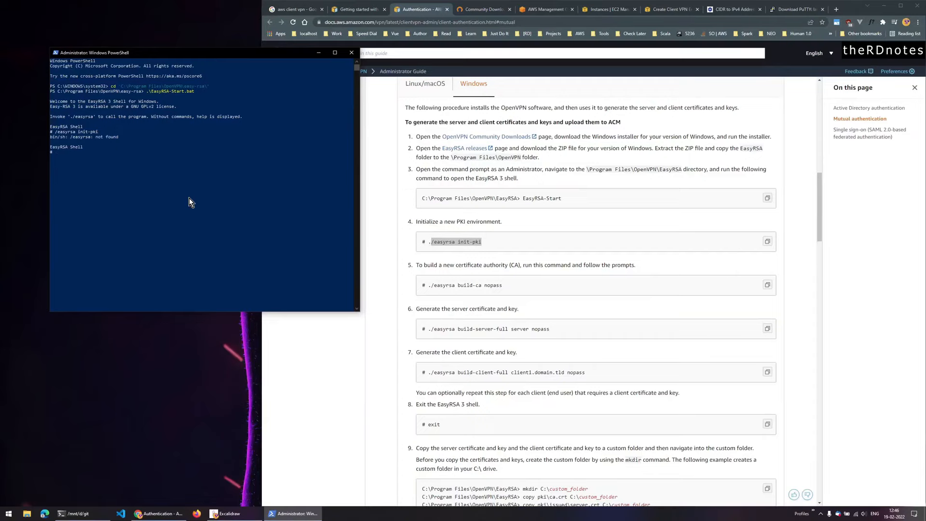
right_click(189, 198)
text(./easyrsa init-pki)
key(Return)
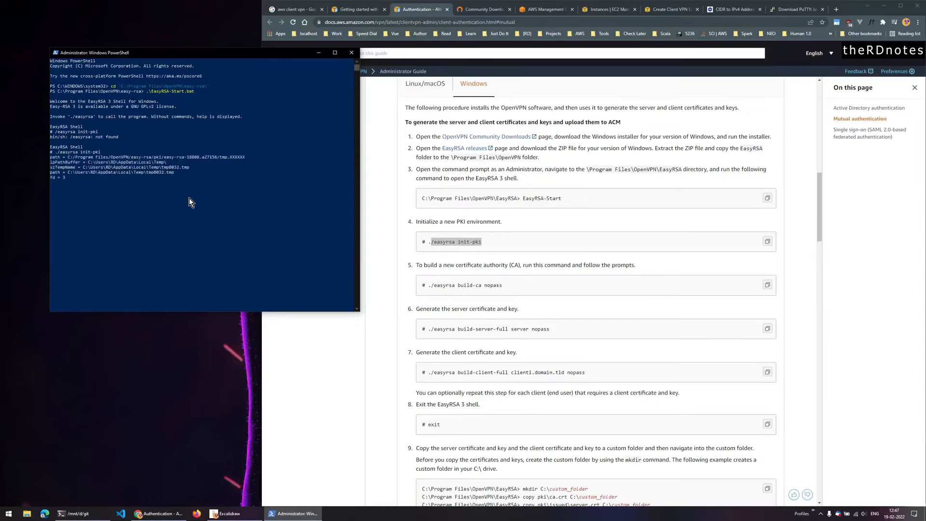
- Build a passwordless CA with ./easyrsa build-ca nopass and common name therdnotes
click(413, 297)
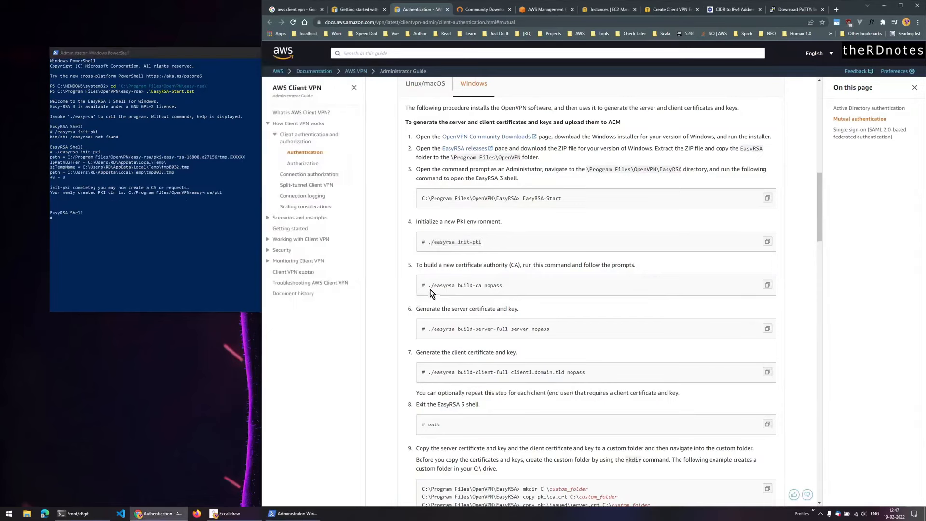
drag(428, 285, 511, 293)
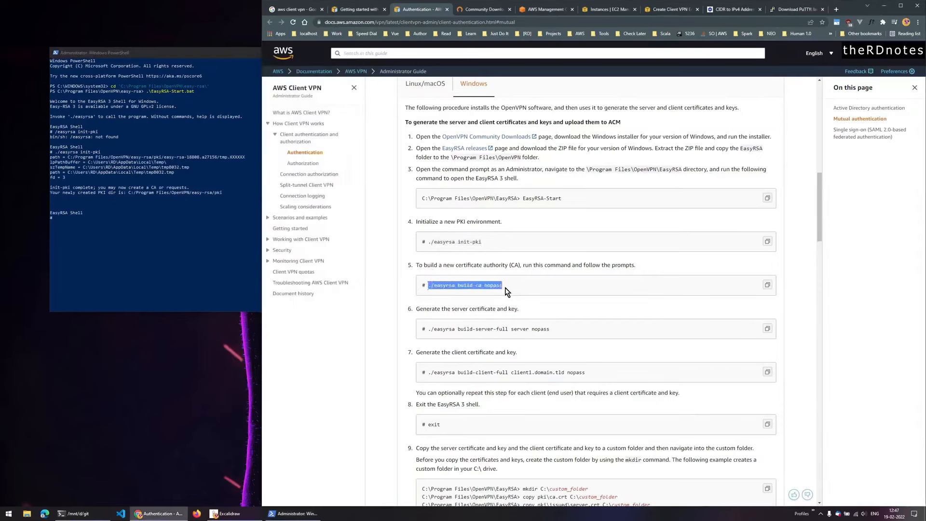
click(112, 245)
key(ctrl+v)
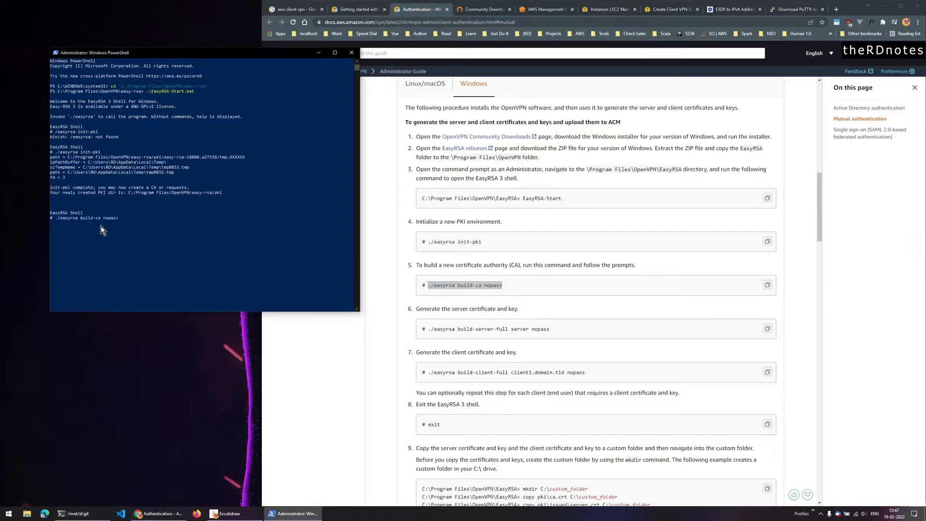
key(Return)
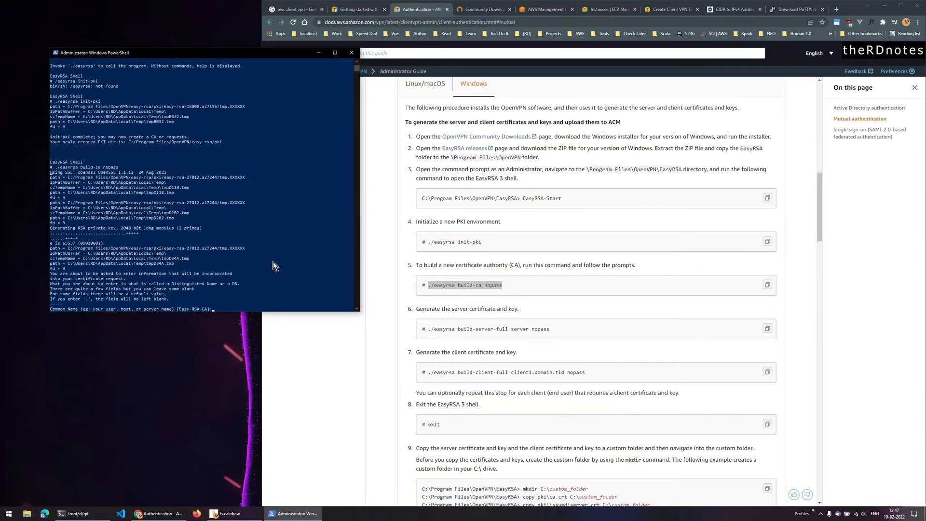
text(therdnotes)
key(Return)
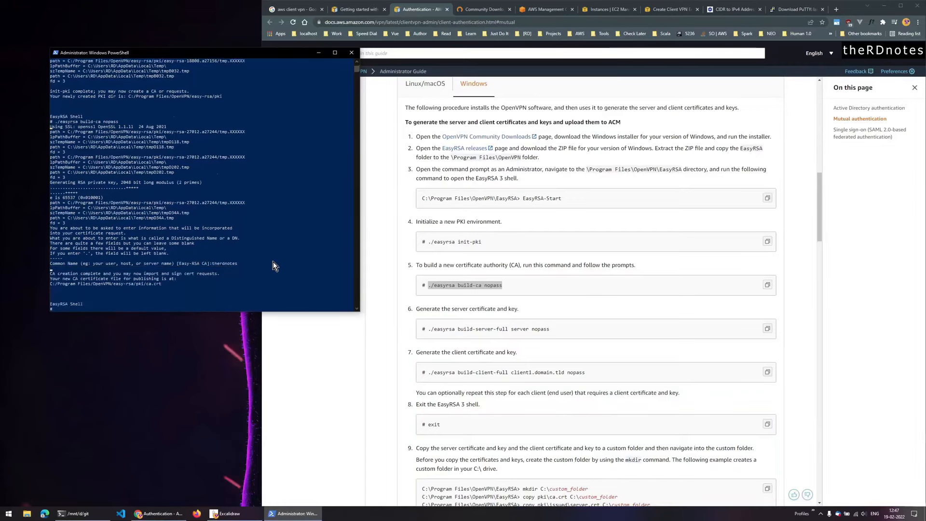
click(435, 337)
drag(429, 332, 558, 332)
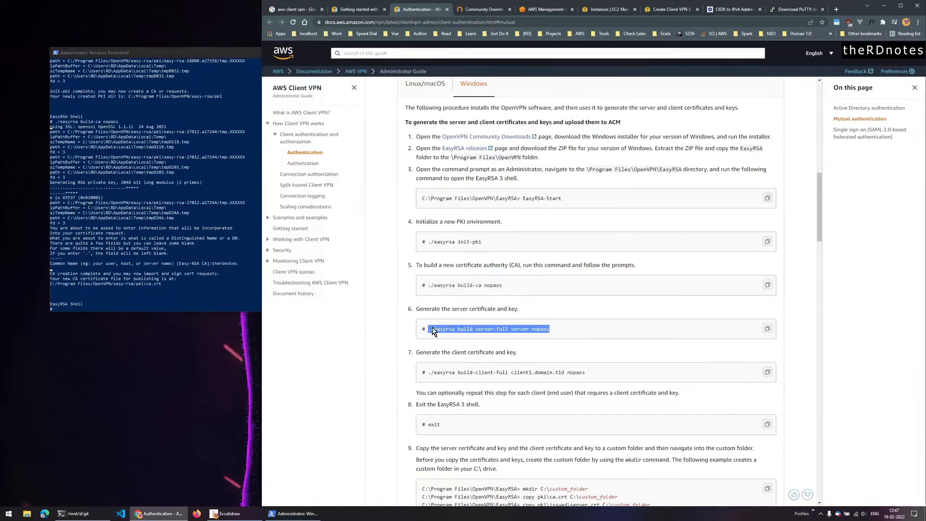
- Generate the server certificate and key with ./easyrsa build-server-full server nopass
click(170, 305)
right_click(176, 290)
key(Return)
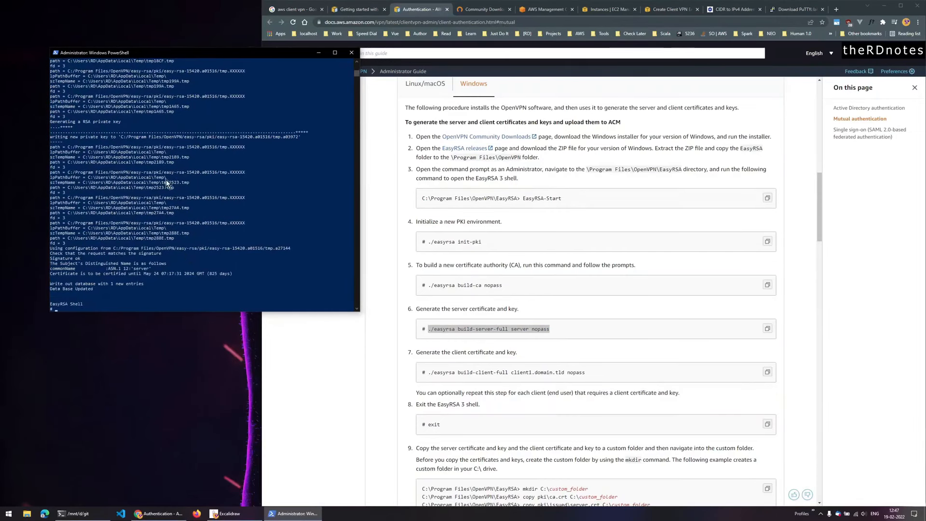
- Generate the client1.domain.tld certificate with build-client-full nopass, then exit the EasyRSA shell
click(363, 252)
drag(428, 372, 601, 374)
key(ctrl+c)
click(182, 288)
right_click(184, 285)
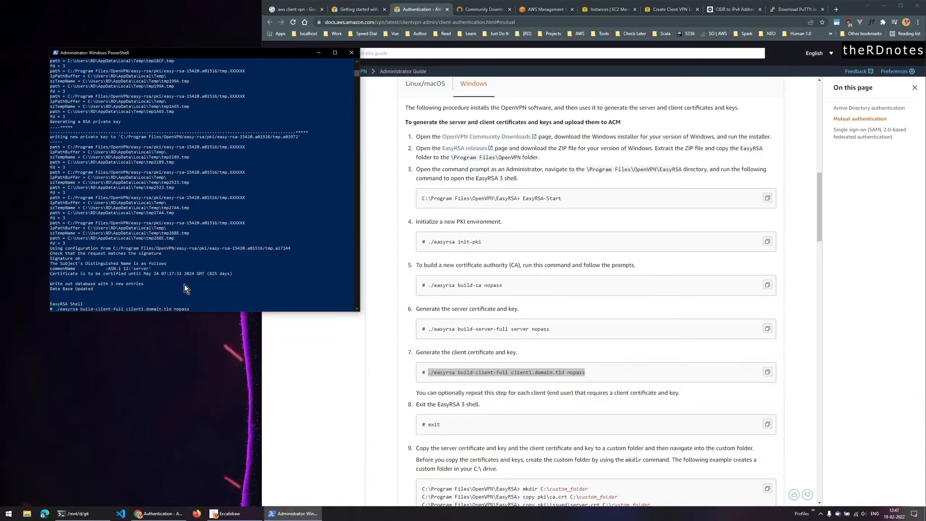
key(Return)
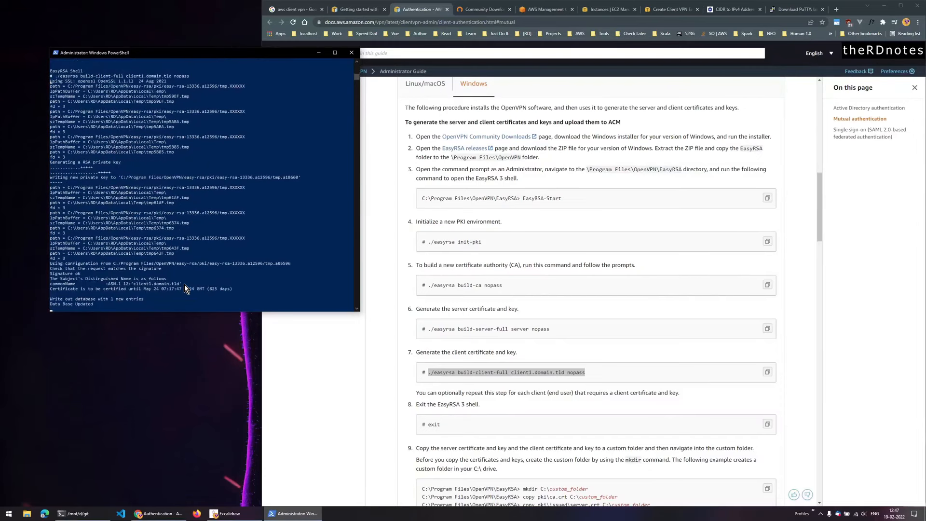
click(236, 293)
text(exit)
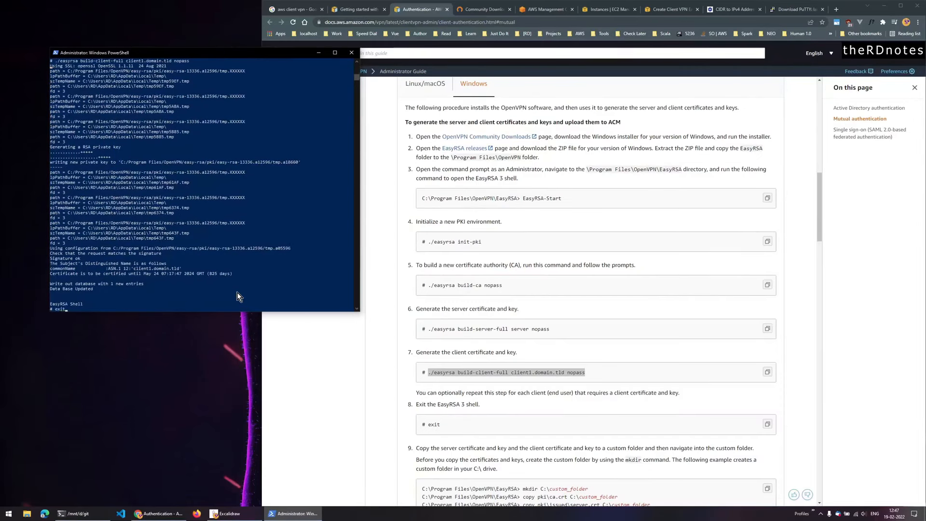
key(Return)
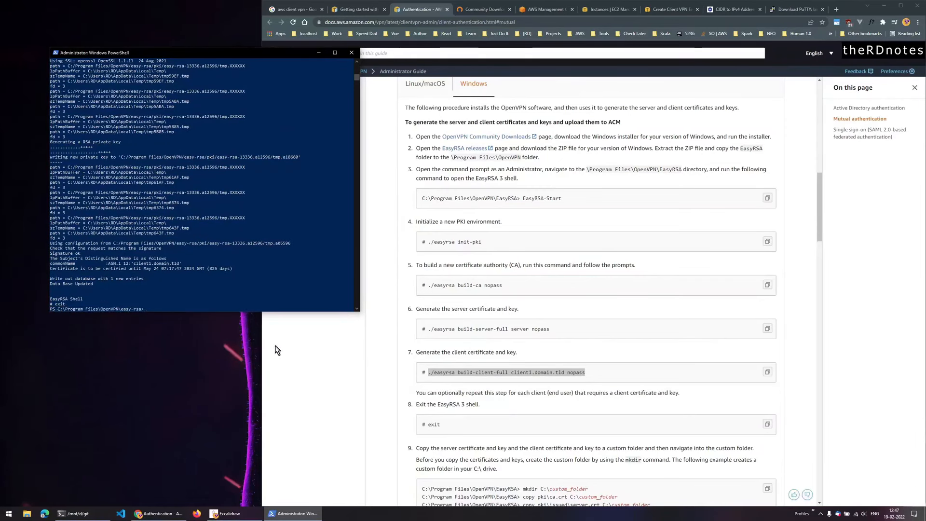
- Copy ca.crt from the pki folder into the Certs folder
scroll(509, 436, down, 4)
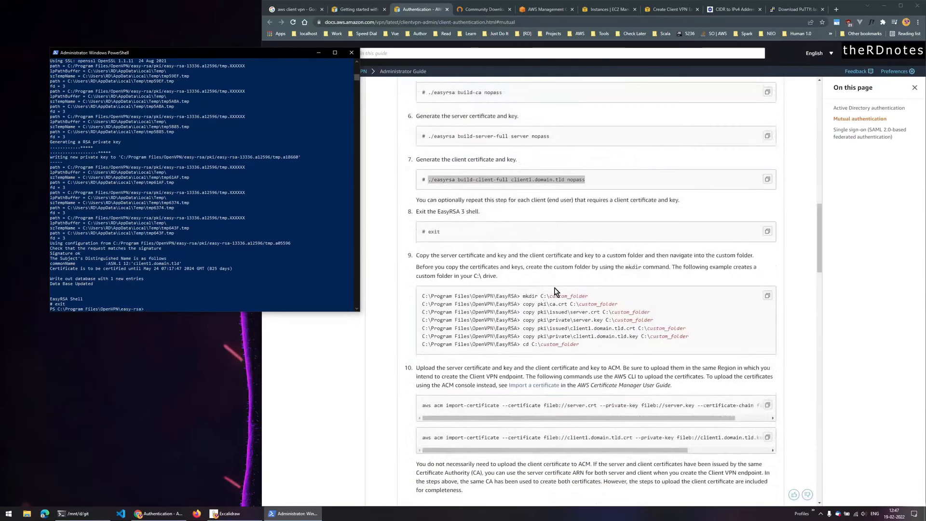
drag(521, 295, 608, 361)
click(372, 305)
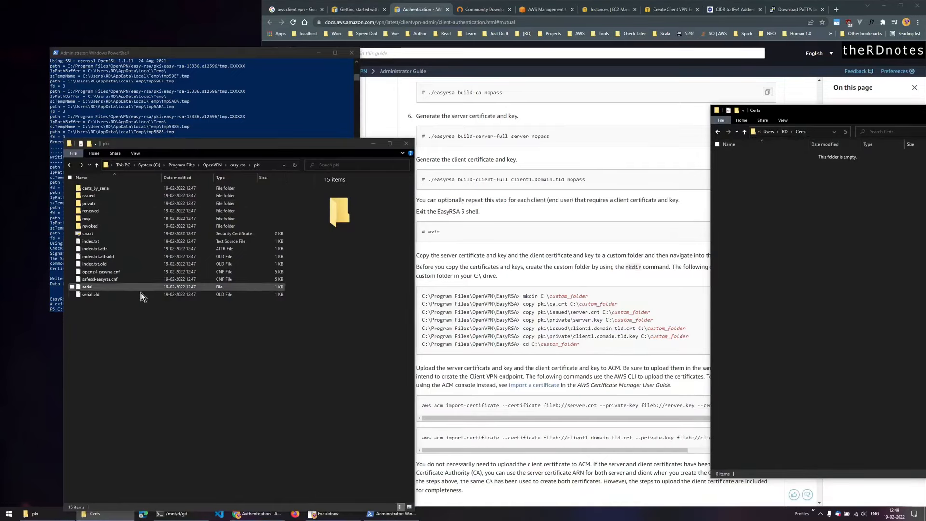
drag(141, 370, 95, 178)
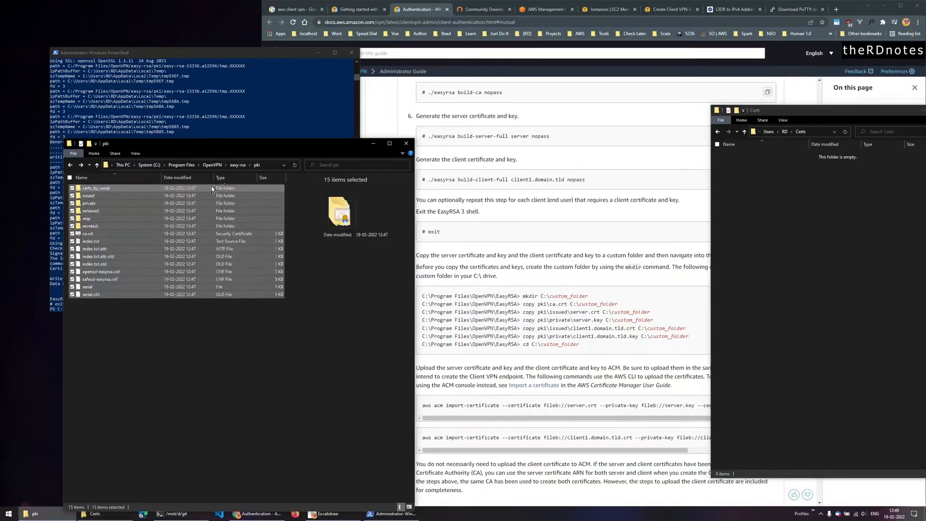
click(112, 349)
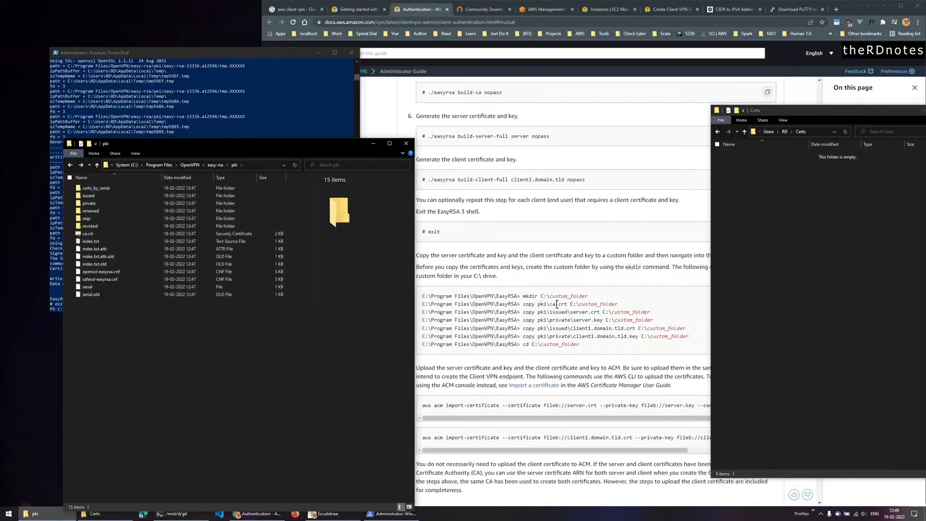
click(110, 234)
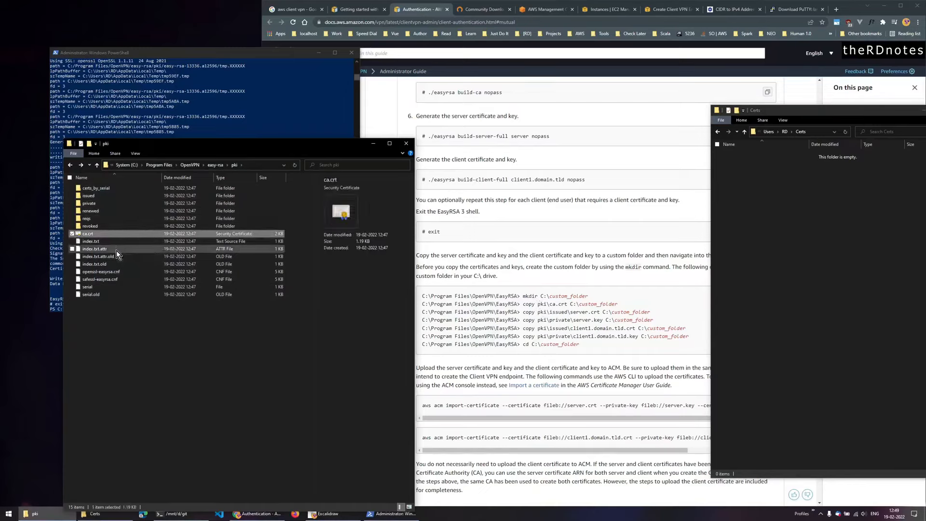
click(817, 252)
key(ctrl+v)
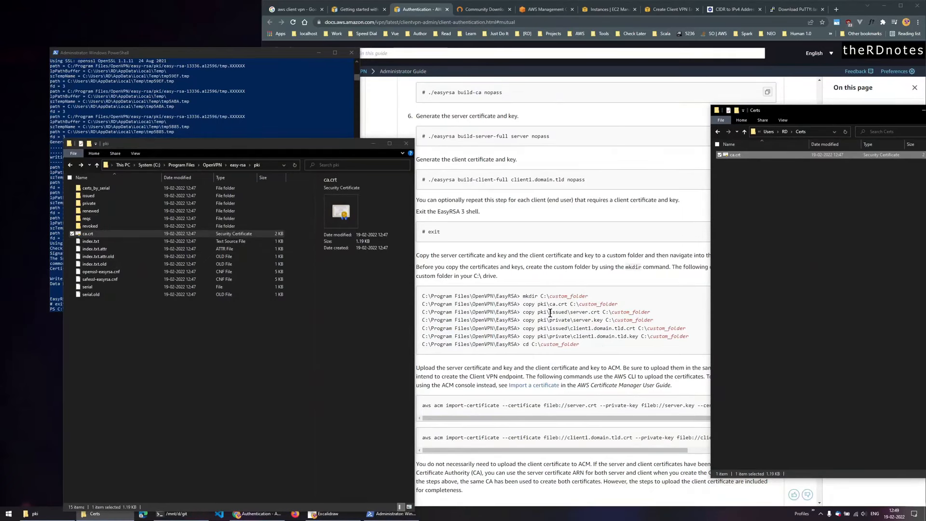
- Copy server.crt and client1.domain.tld.crt from pki\issued into Certs
drag(551, 313, 571, 312)
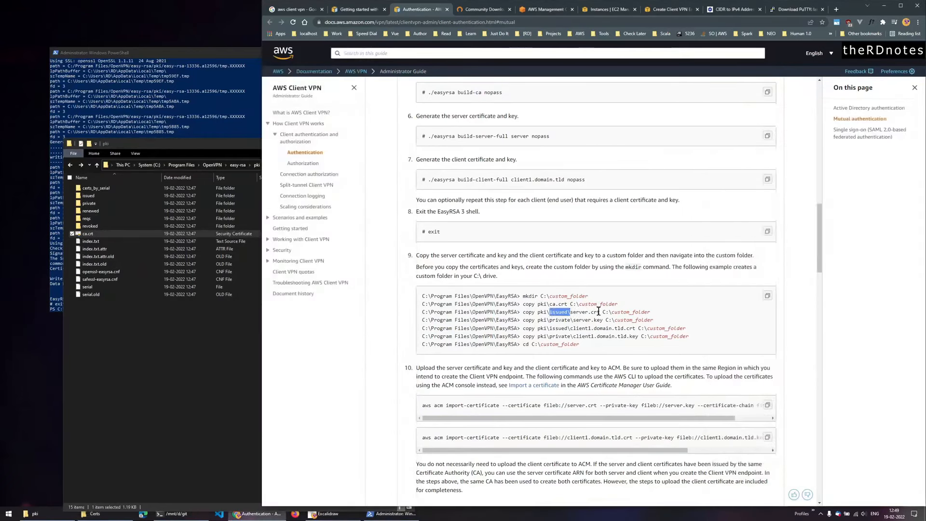
click(152, 324)
double_click(112, 195)
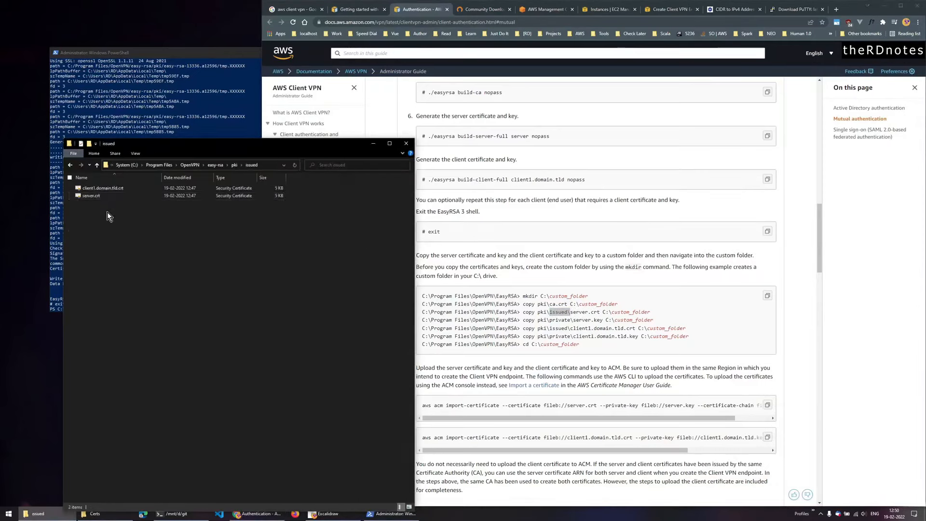
drag(107, 212, 82, 180)
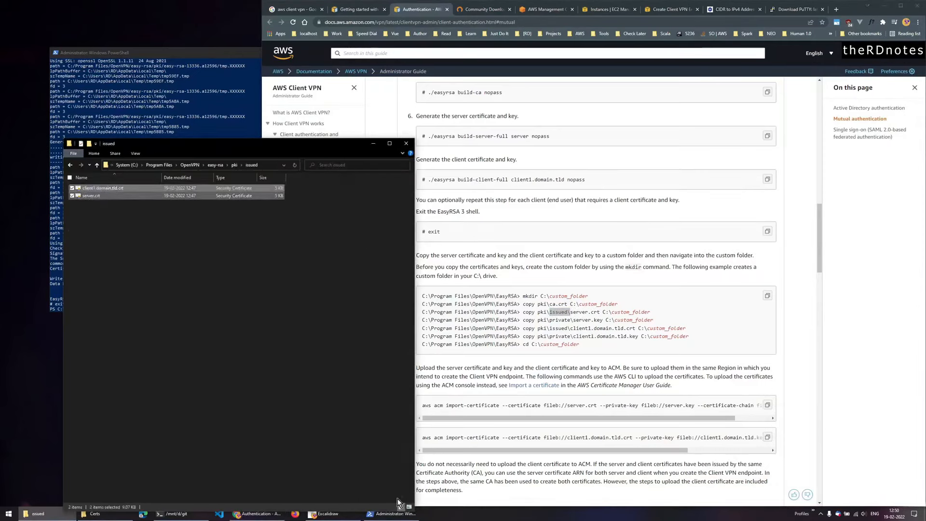
click(95, 515)
click(819, 289)
key(ctrl+v)
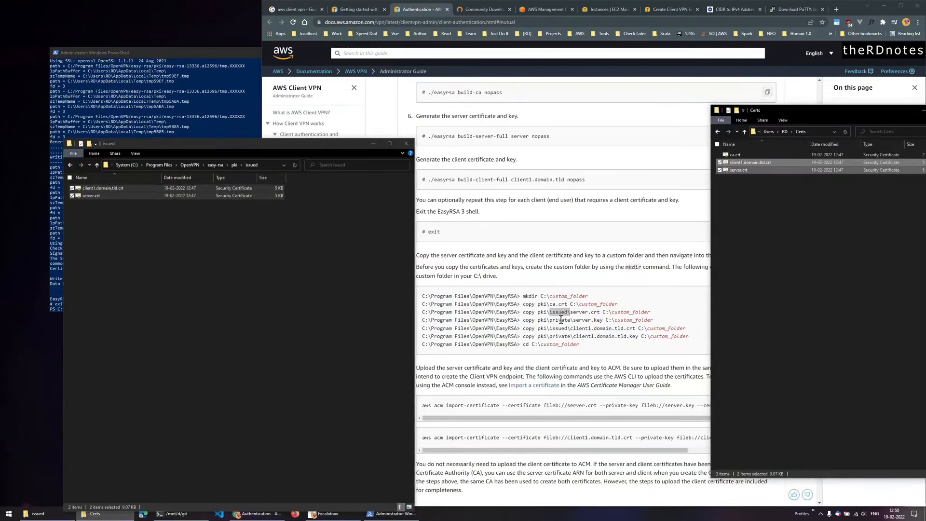
- Copy server.key and client1.domain.tld.key from pki\private into Certs and verify all five files
click(123, 271)
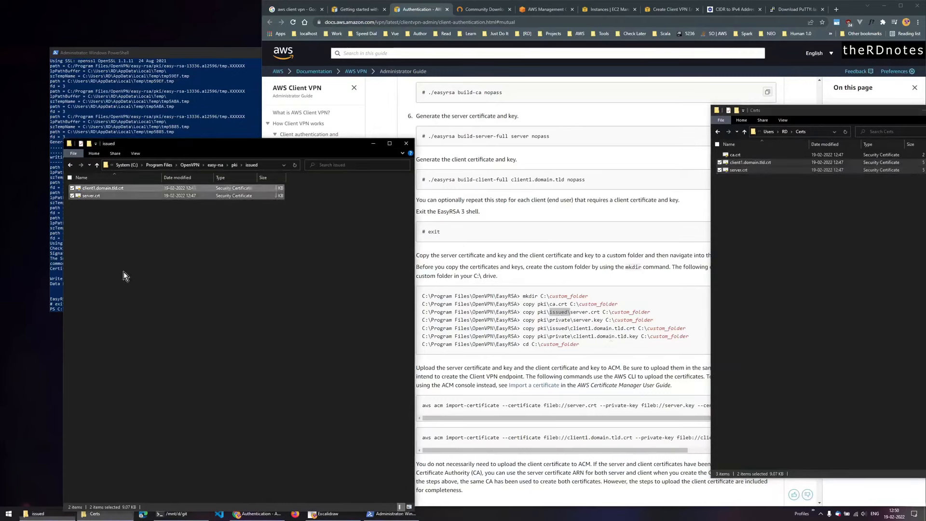
click(70, 166)
double_click(102, 204)
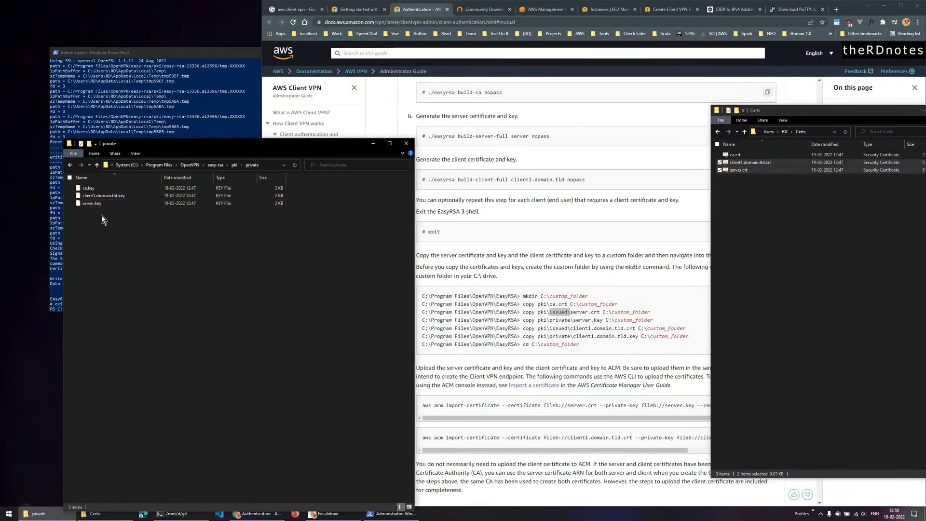
drag(101, 220, 97, 197)
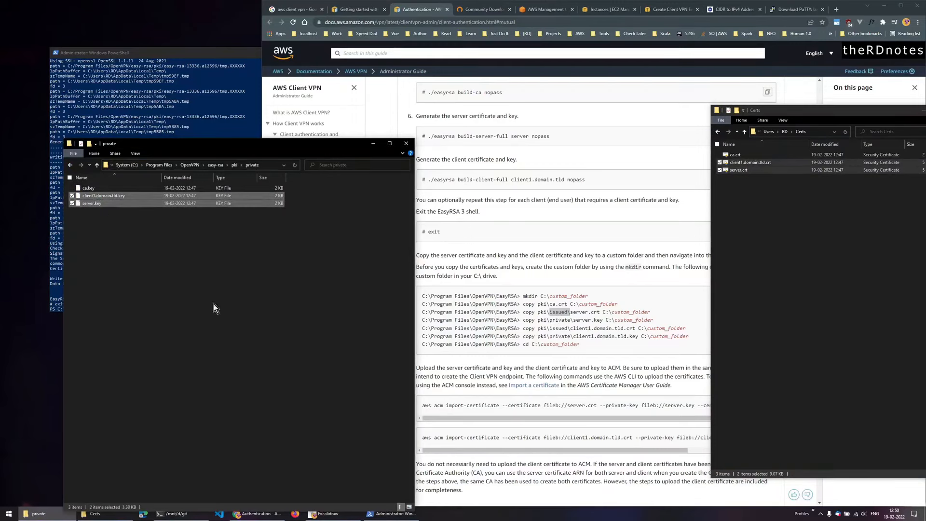
click(782, 278)
key(ctrl+v)
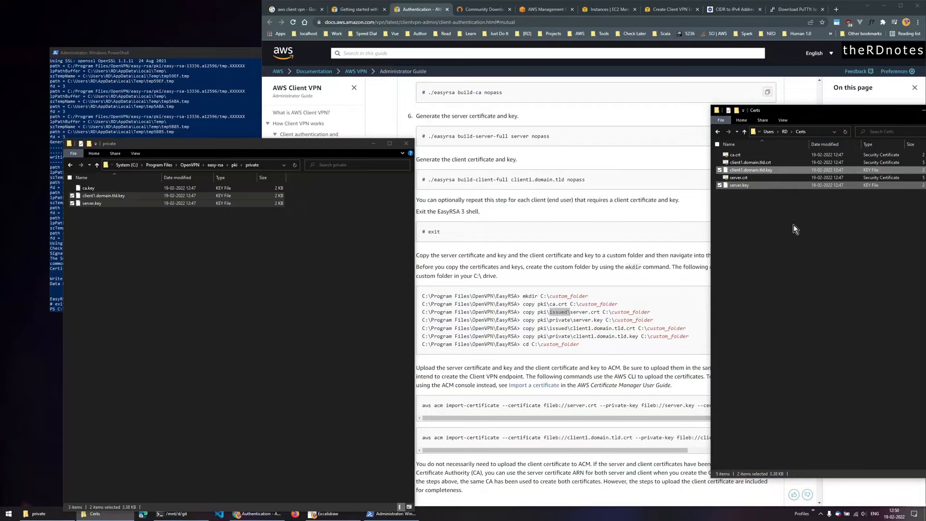
click(759, 221)
drag(758, 214, 721, 136)
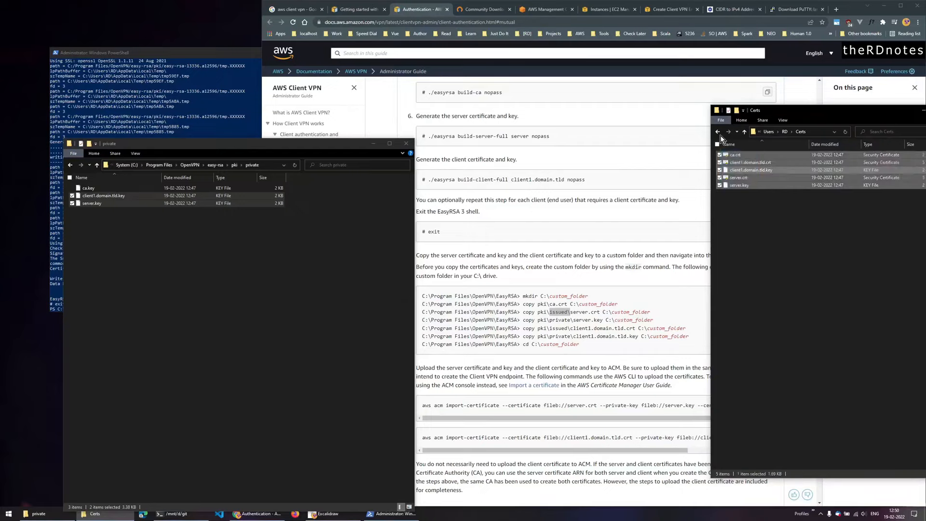
click(741, 250)
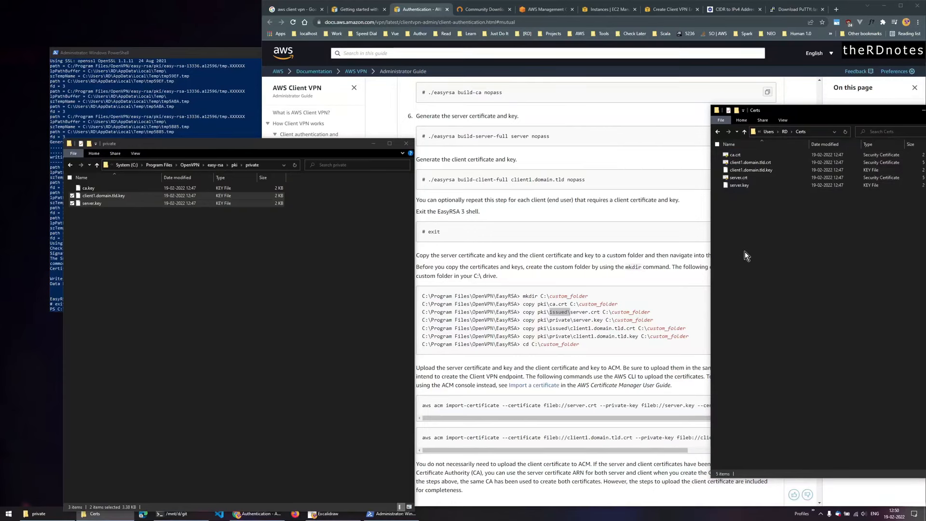
- Arrange the PowerShell console and Certs folder windows fully on screen
click(374, 144)
triple_click(470, 405)
click(233, 53)
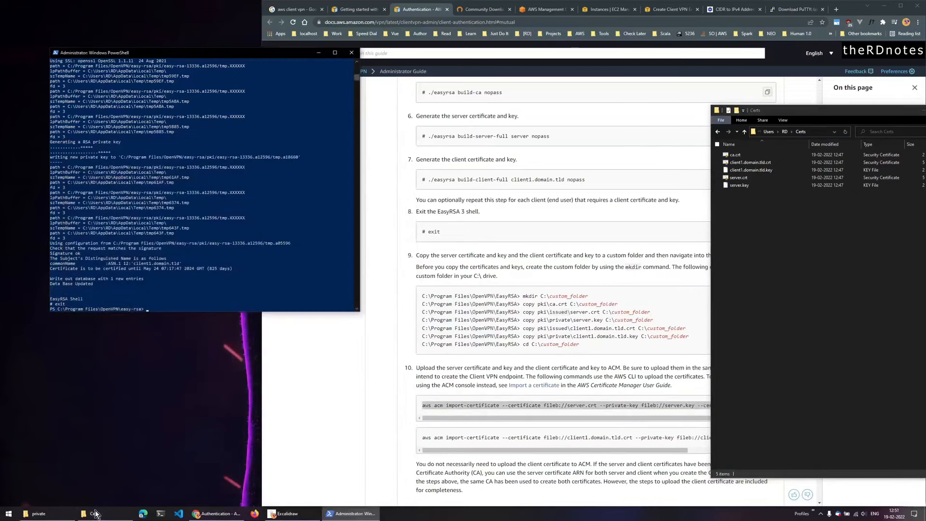
drag(233, 54, 418, 138)
click(884, 6)
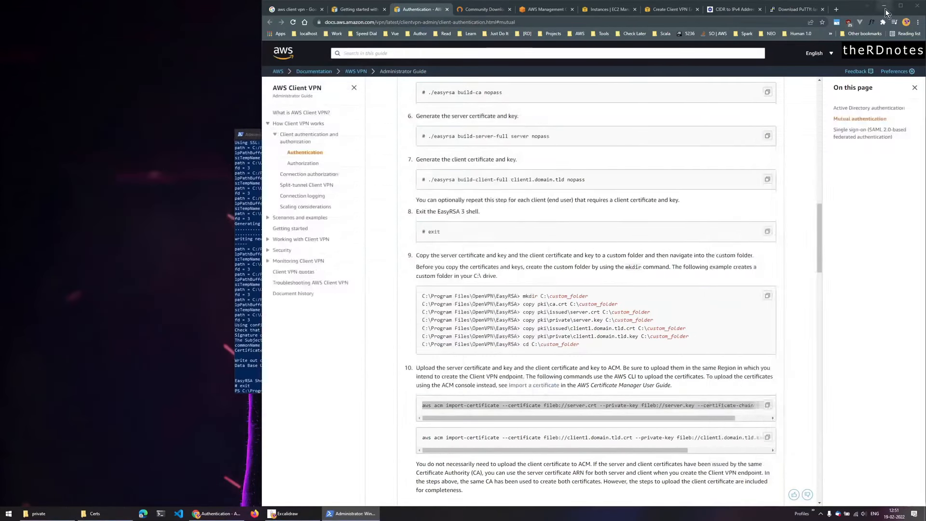
drag(879, 115, 802, 93)
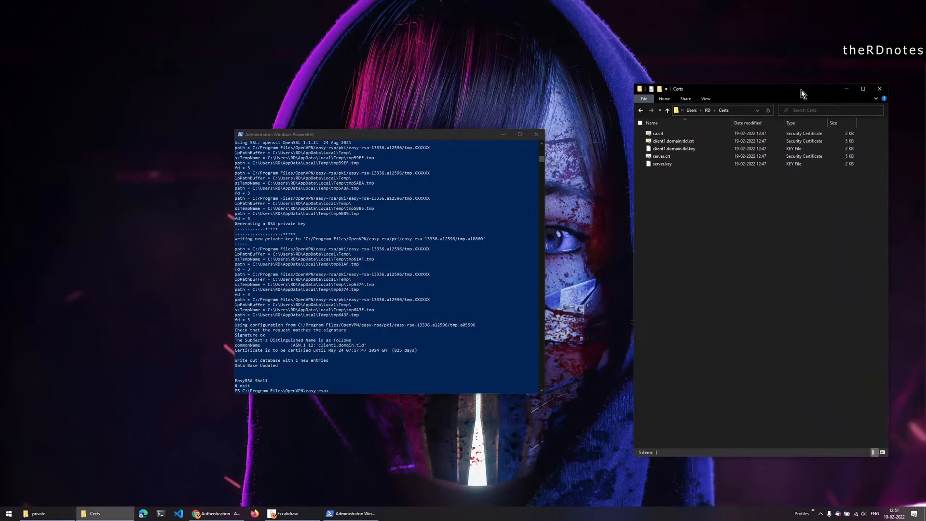
- Change the PowerShell directory to the Certs folder in the home directory
text(cd)
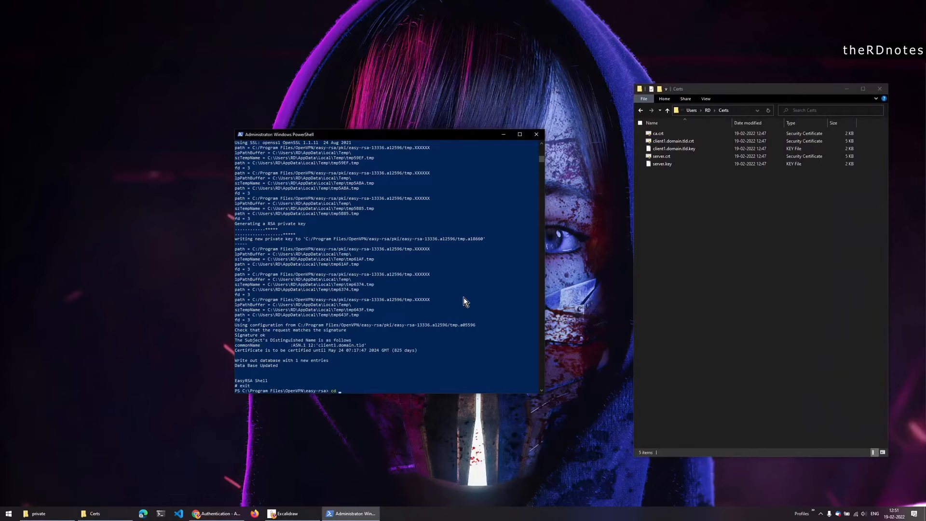
text(~/)
key(Tab)
key(BackSpace)
key(BackSpace)
key(BackSpace)
key(BackSpace)
key(BackSpace)
key(BackSpace)
text(Cer)
key(Tab)
key(Return)
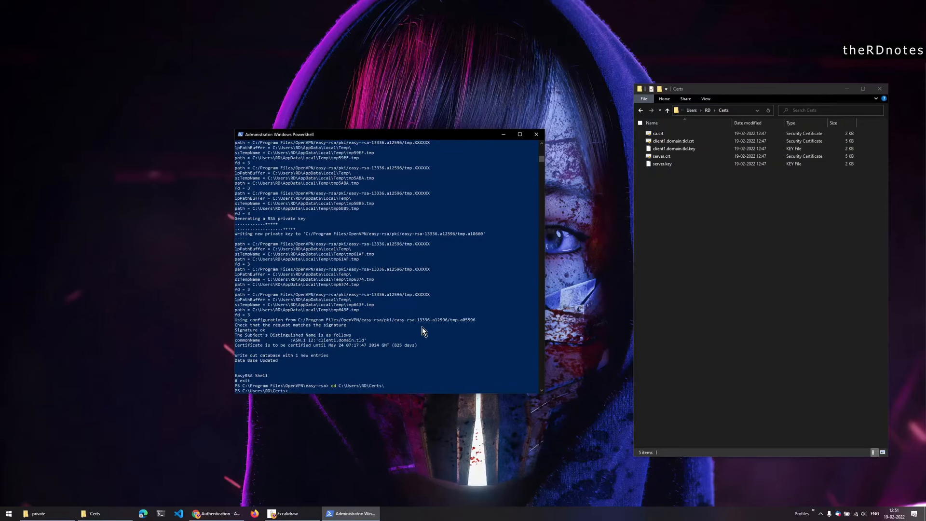
- Import the server certificate into ACM, rerunning the command with --region us-east-1
click(216, 513)
click(547, 404)
triple_click(547, 404)
key(super+c)
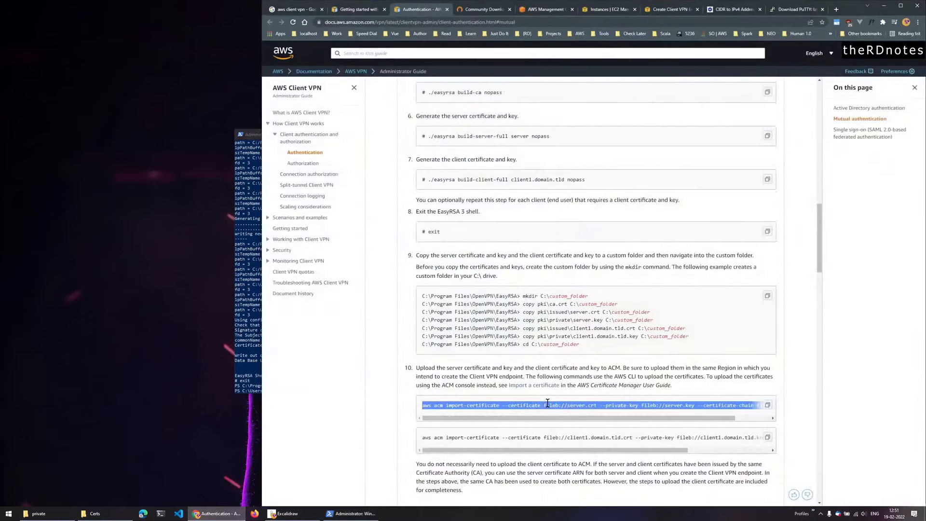
right_click(574, 409)
click(589, 415)
click(244, 378)
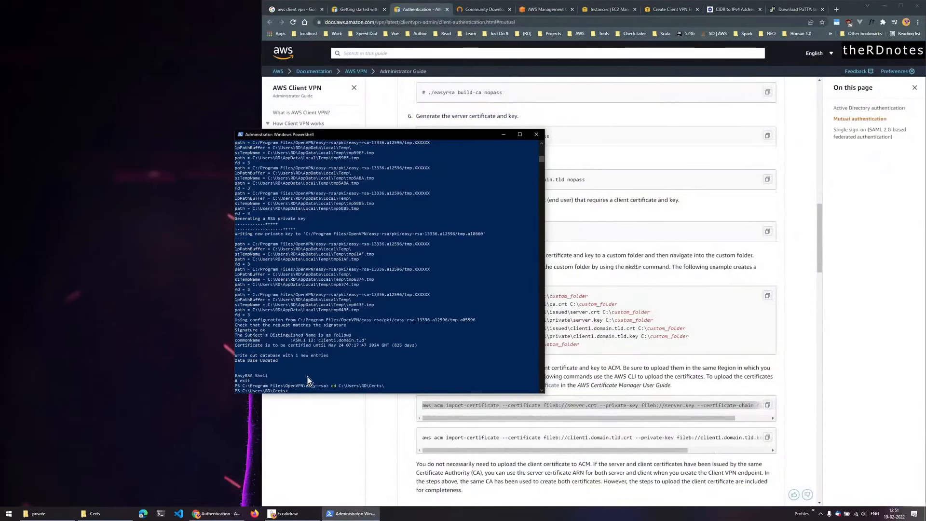
right_click(291, 378)
key(Return)
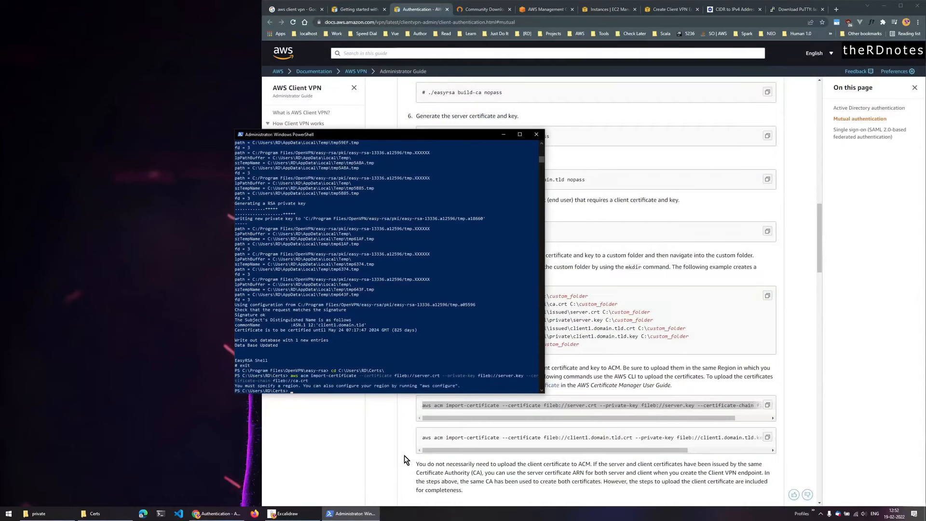
key(Up)
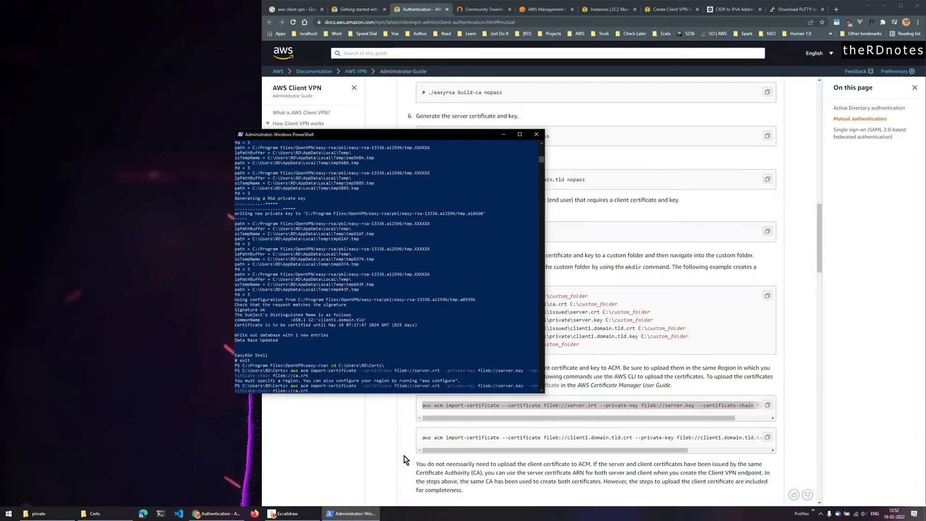
text(--region)
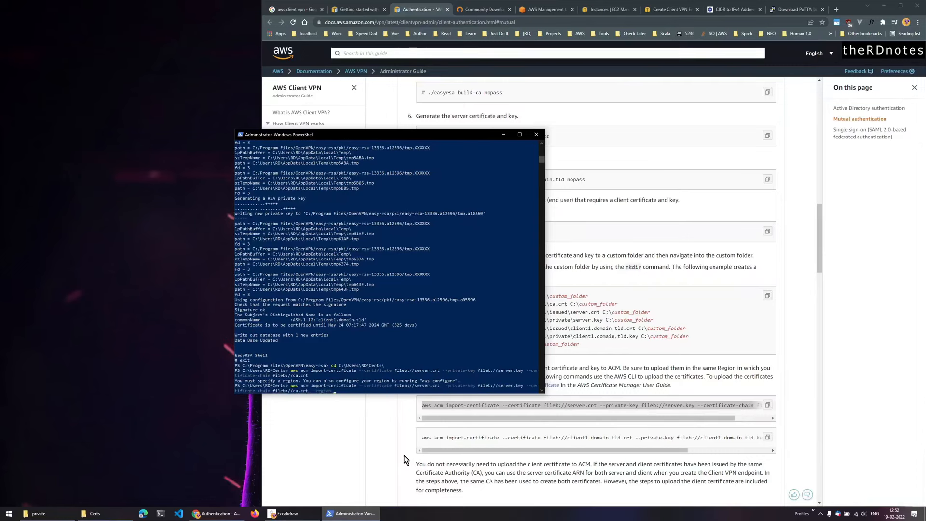
text( us-east)
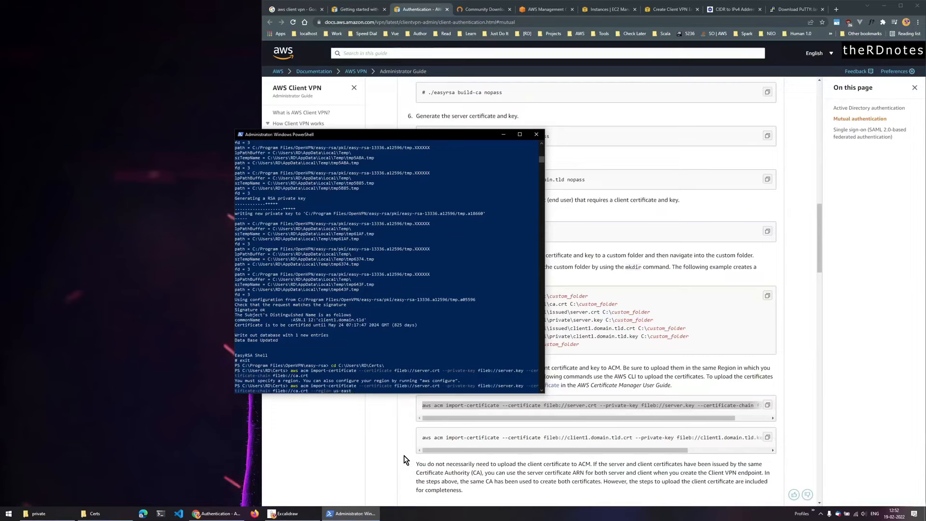
text(-1)
key(Return)
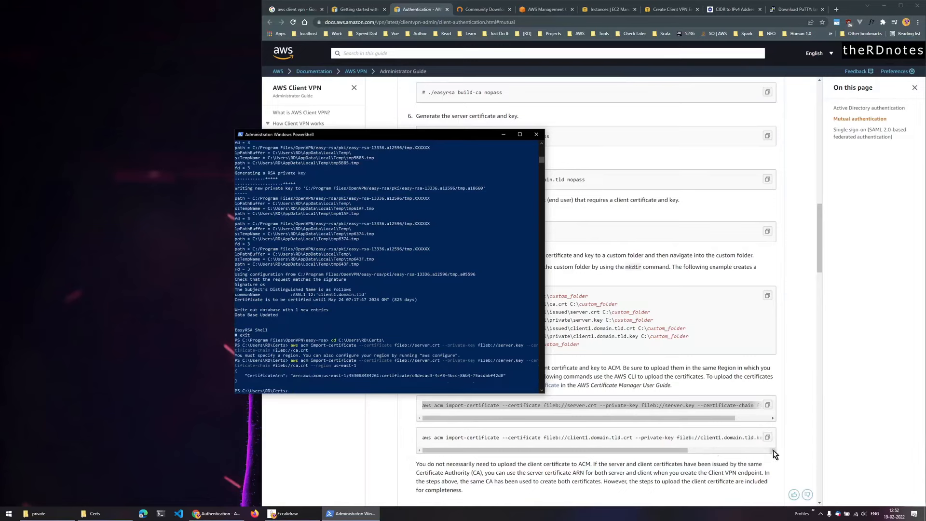
- Import the client1.domain.tld certificate into ACM with --region us-east-1
click(767, 437)
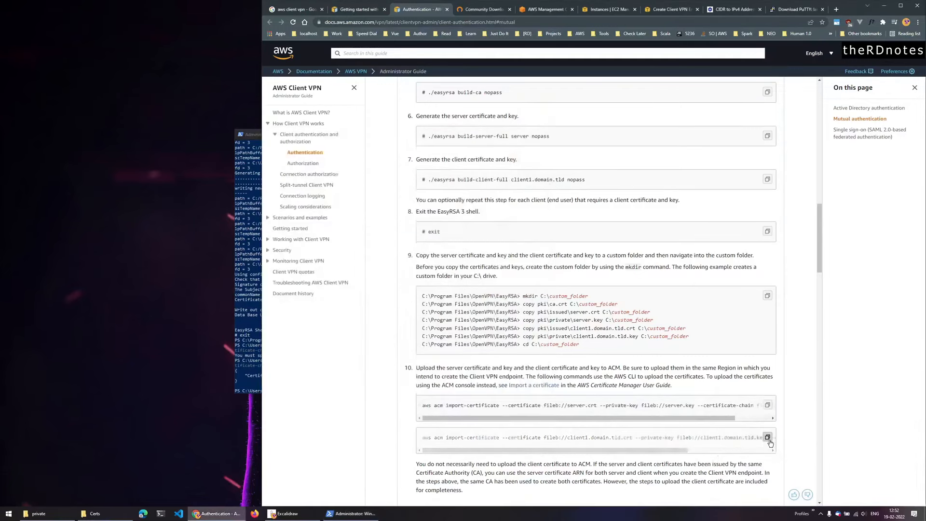
click(351, 513)
right_click(355, 374)
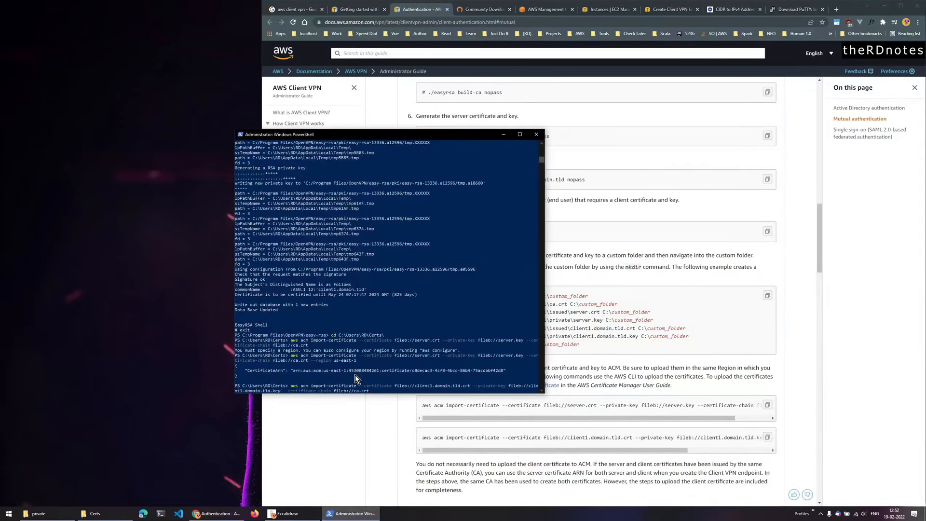
text(--region us-east-1)
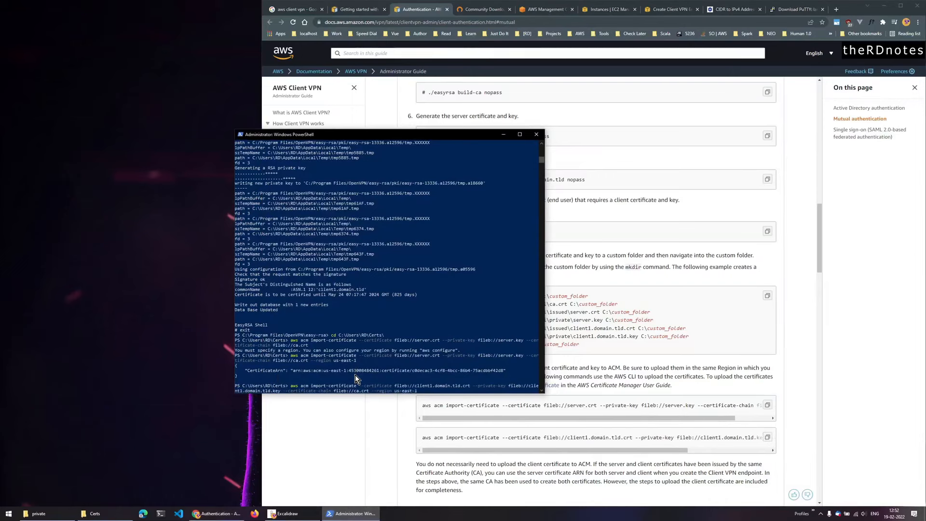
key(Return)
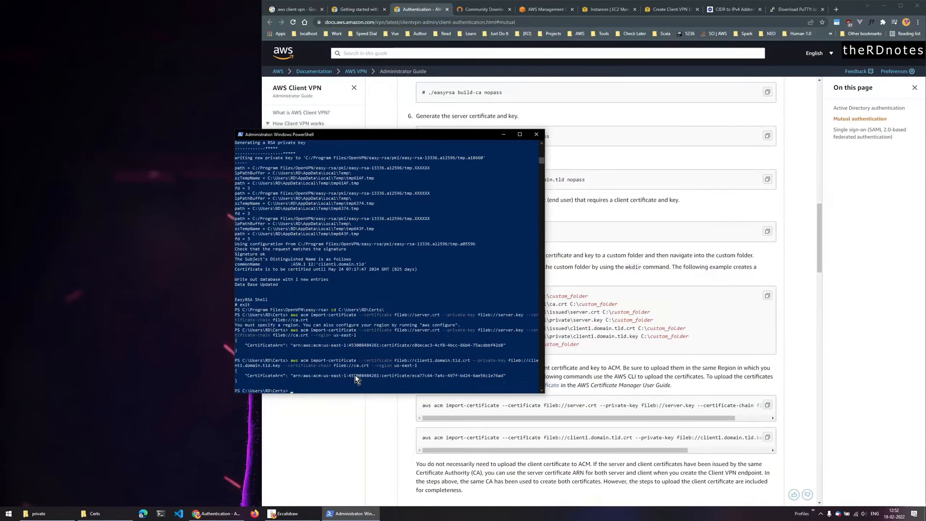
- Search 'acm' and open Certificate Manager's list showing the Issued server and client1.domain.tld certificates
click(320, 416)
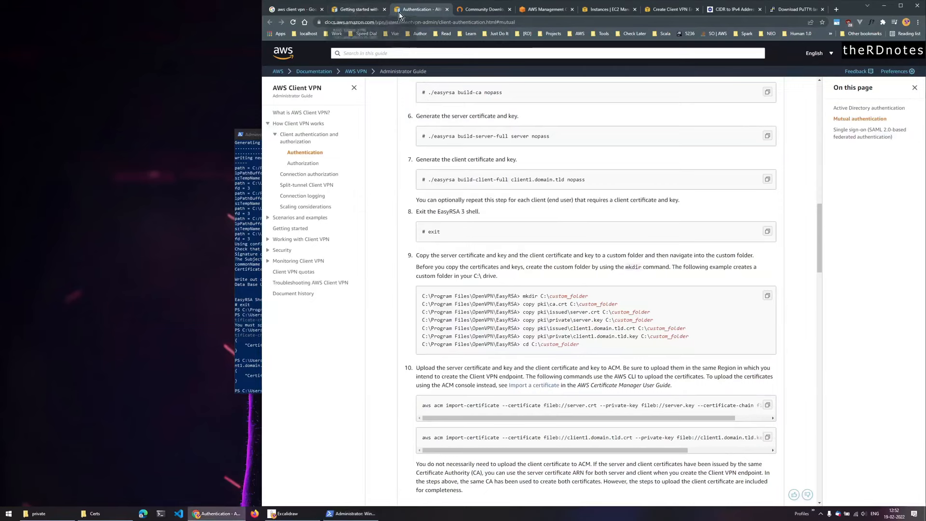
click(603, 9)
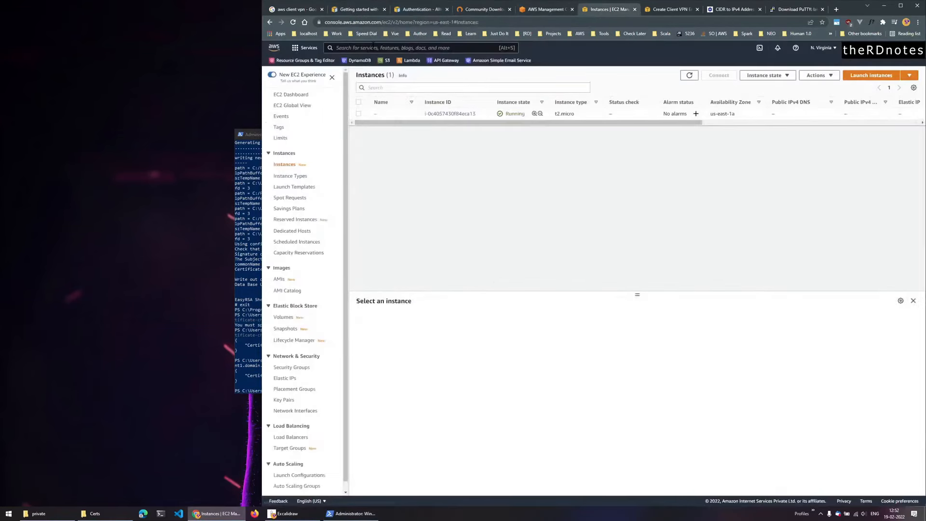
click(372, 48)
text(acm)
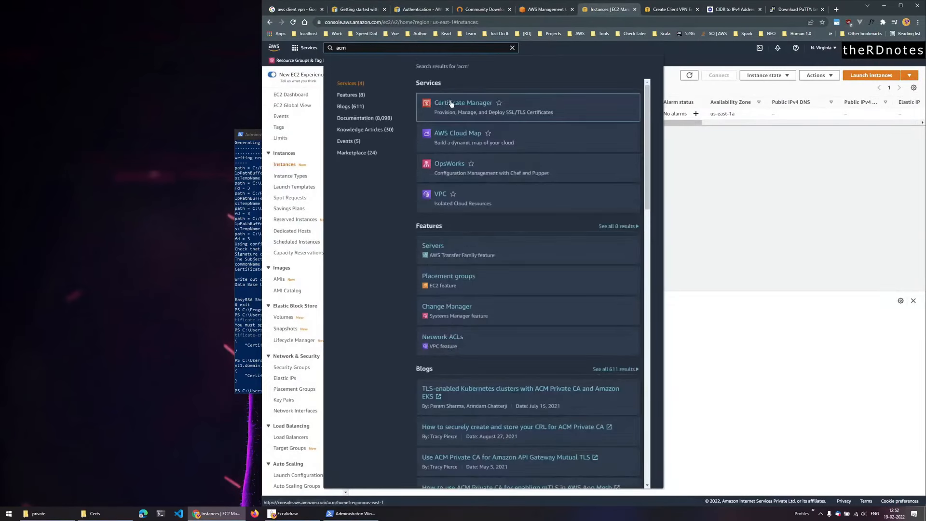
middle_click(446, 102)
click(512, 47)
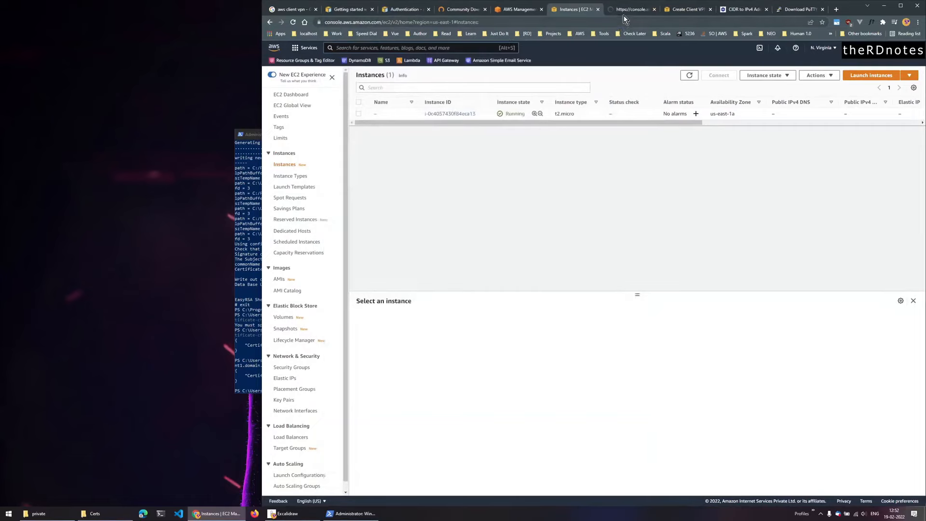
click(627, 9)
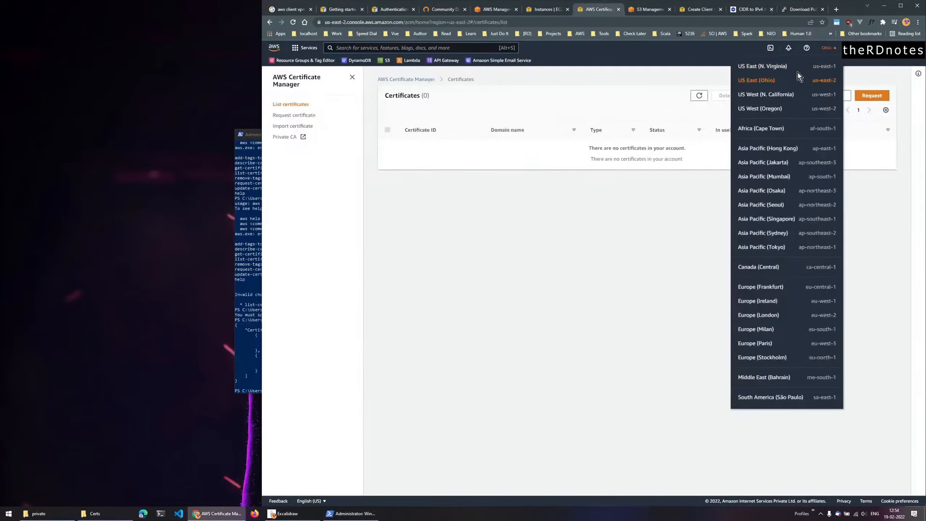
click(791, 80)
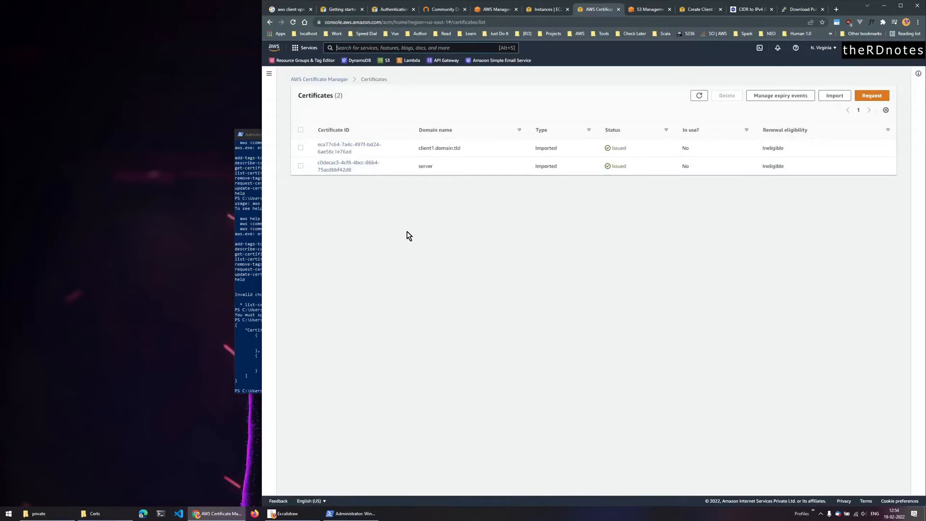
- Choose the imported server certificate ARN in the Create Client VPN Endpoint form
click(707, 9)
click(544, 211)
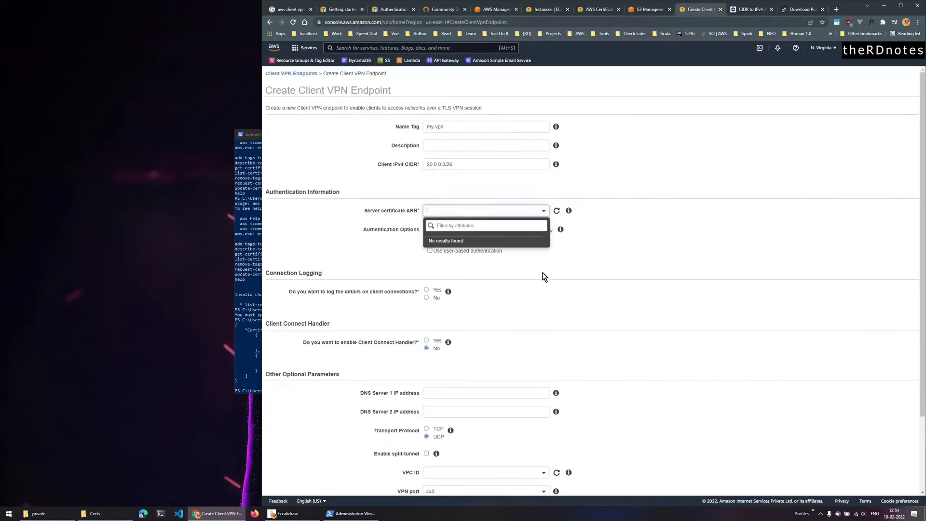
click(571, 273)
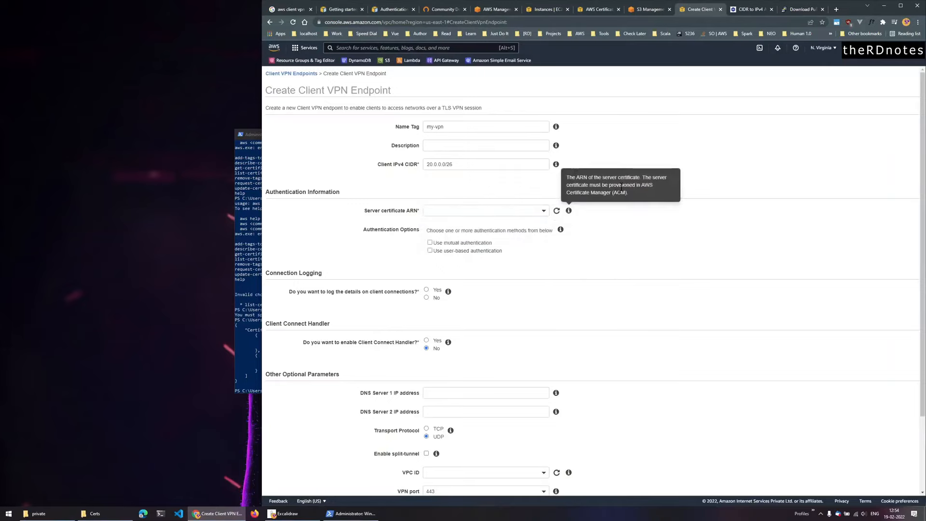
click(543, 211)
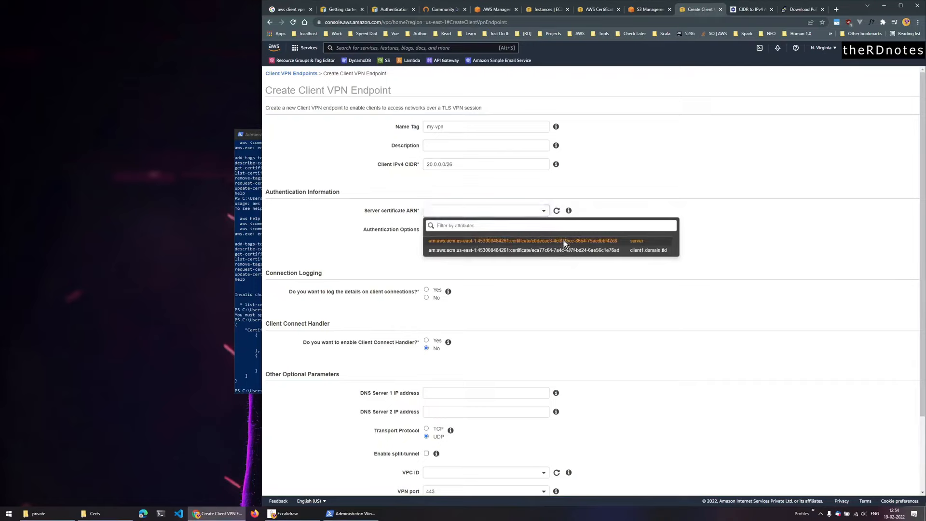
click(561, 242)
- Enable mutual authentication, refreshing the list to select the client1.domain.tld certificate
click(430, 242)
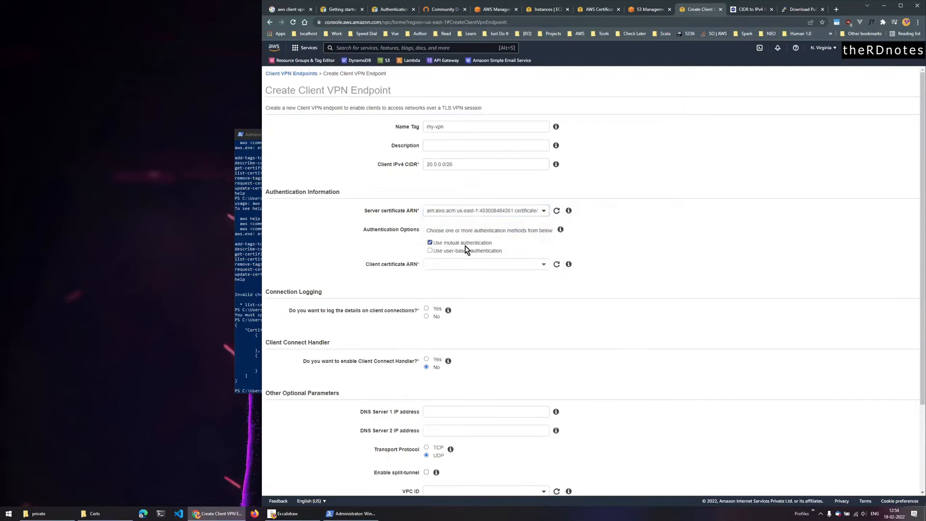
click(545, 265)
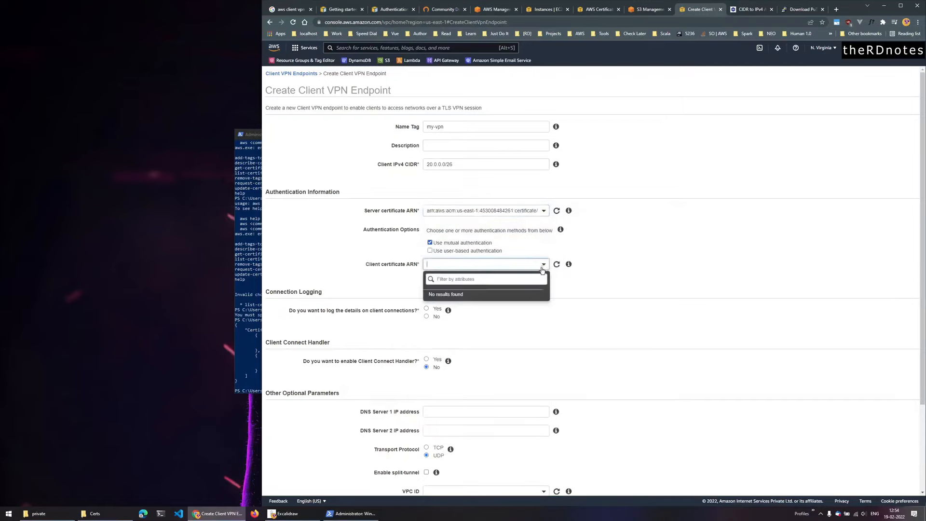
click(573, 286)
click(557, 265)
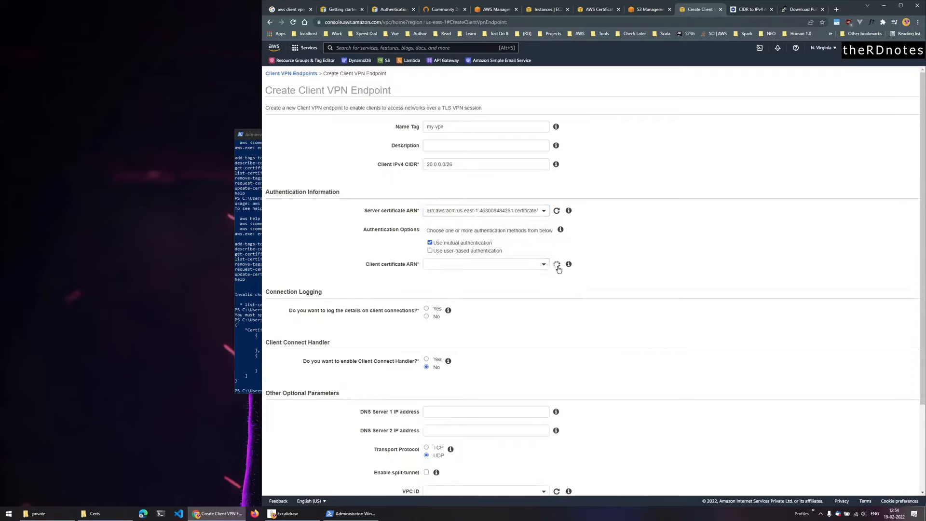
click(545, 266)
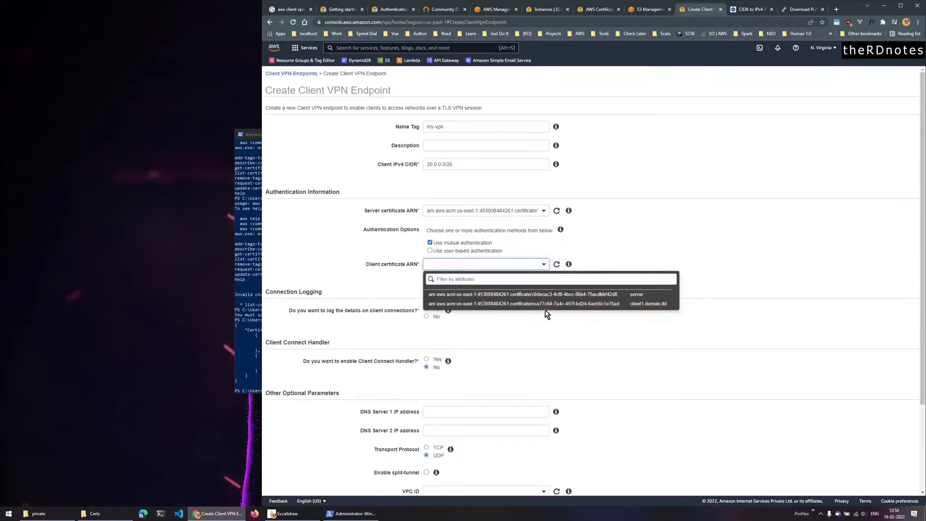
click(550, 305)
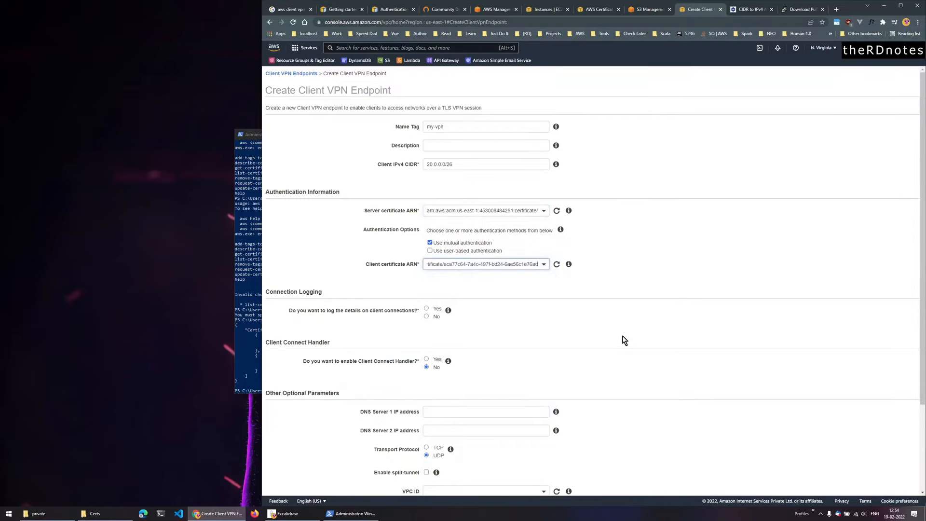
- Set connection logging to No, then return to the Excalidraw diagram
click(427, 318)
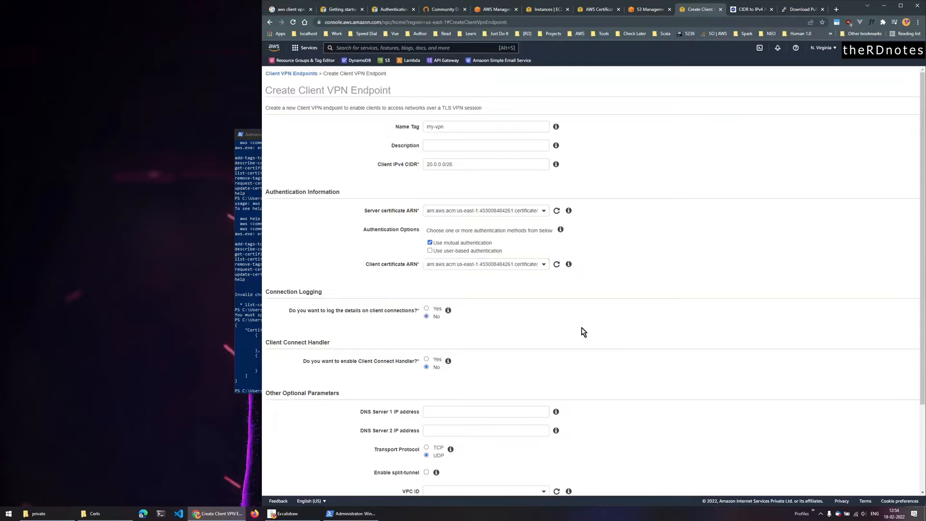
scroll(506, 355, down, 3)
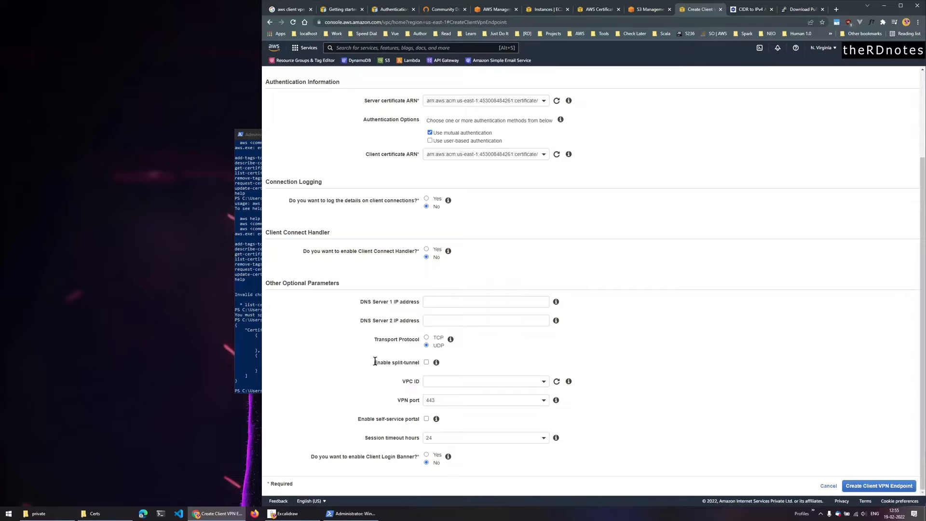
drag(375, 362, 421, 361)
click(286, 514)
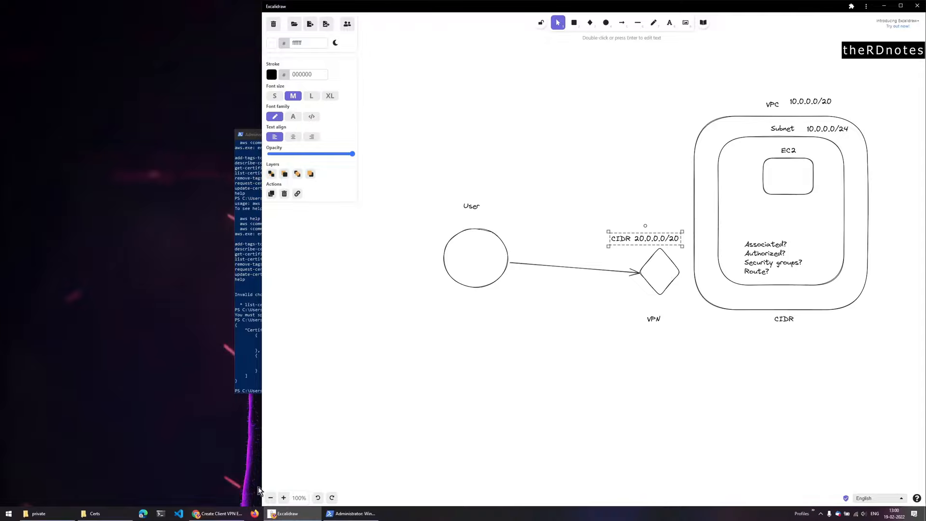
- Enable split-tunnel, choose my-vpc as the VPC, and select the private-sg security group
click(216, 514)
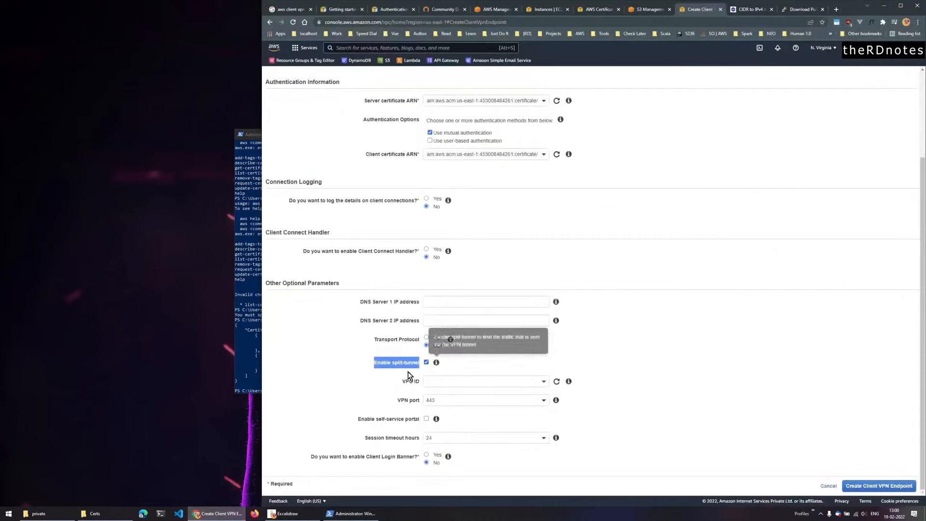
click(372, 393)
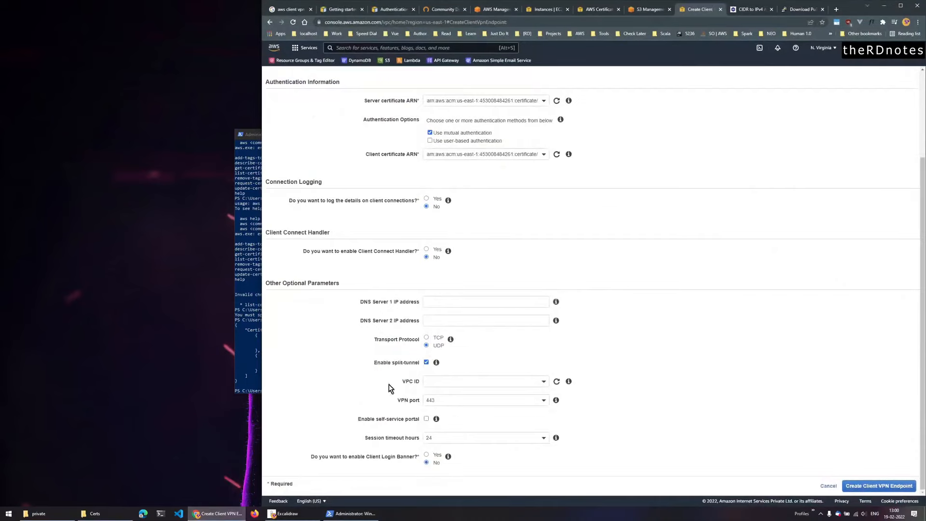
click(546, 385)
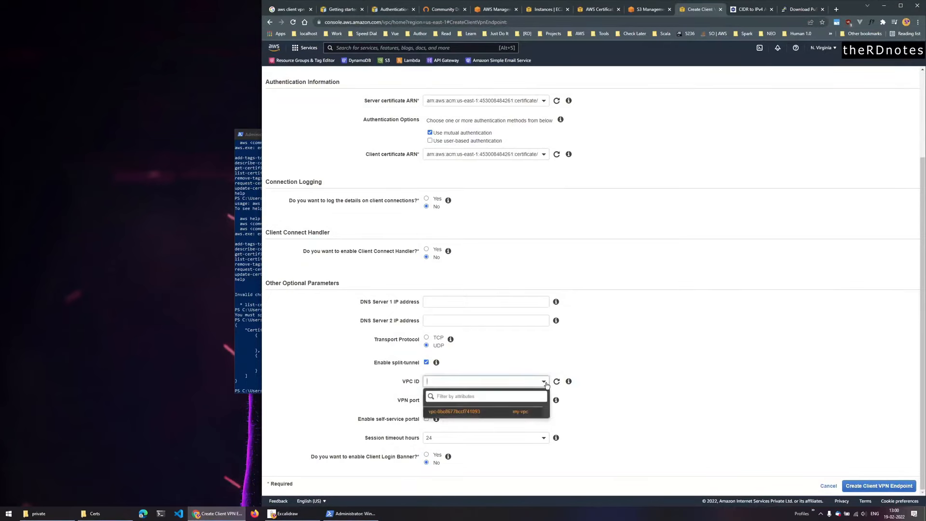
click(531, 413)
scroll(616, 409, down, 2)
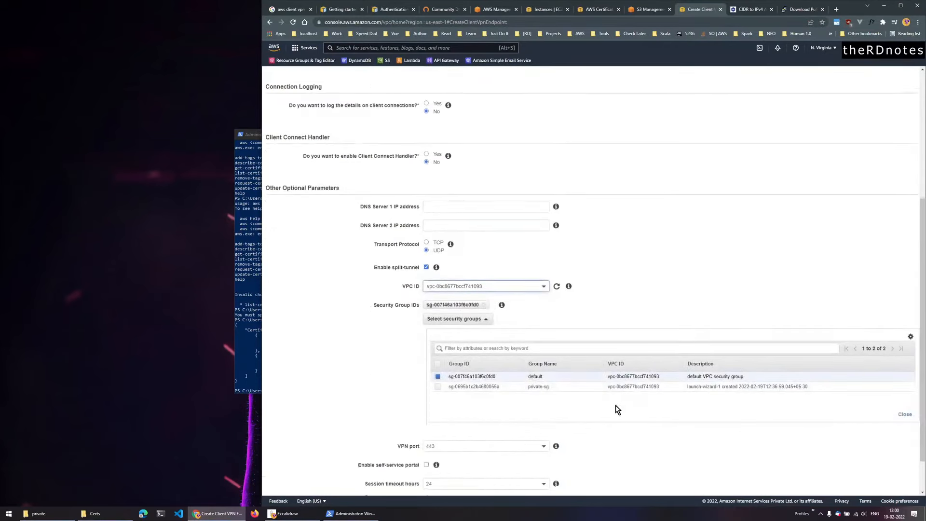
click(457, 386)
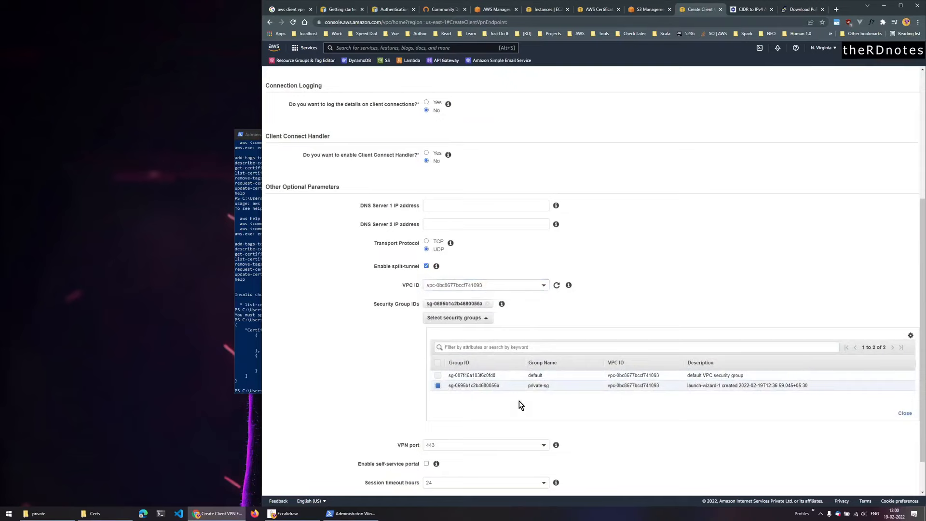
scroll(652, 413, down, 1)
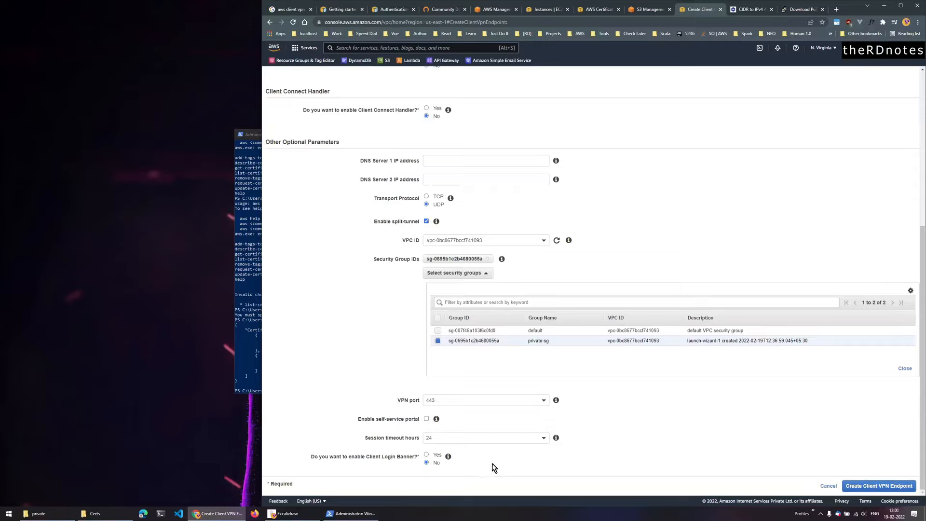
- After the /22 error, change the client IPv4 CIDR to 20.0.0.0/22 and create the endpoint
click(901, 489)
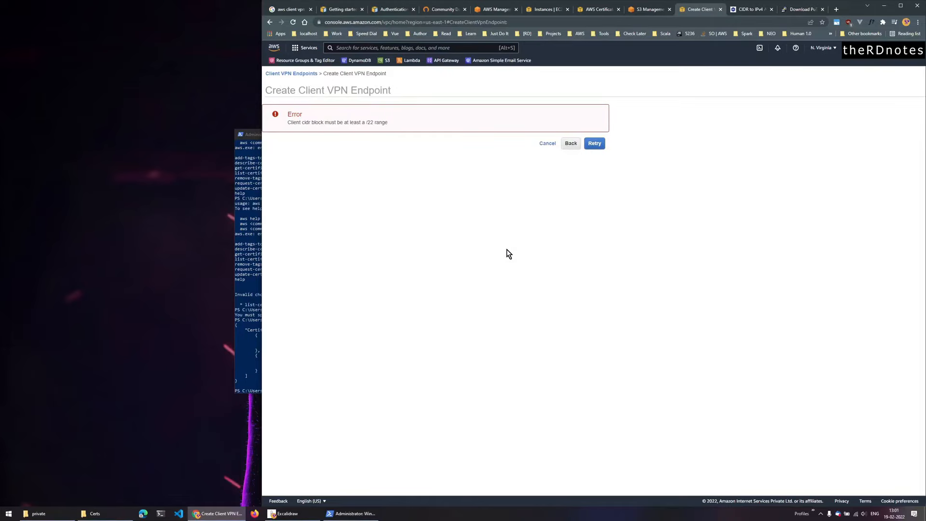
click(572, 145)
click(470, 165)
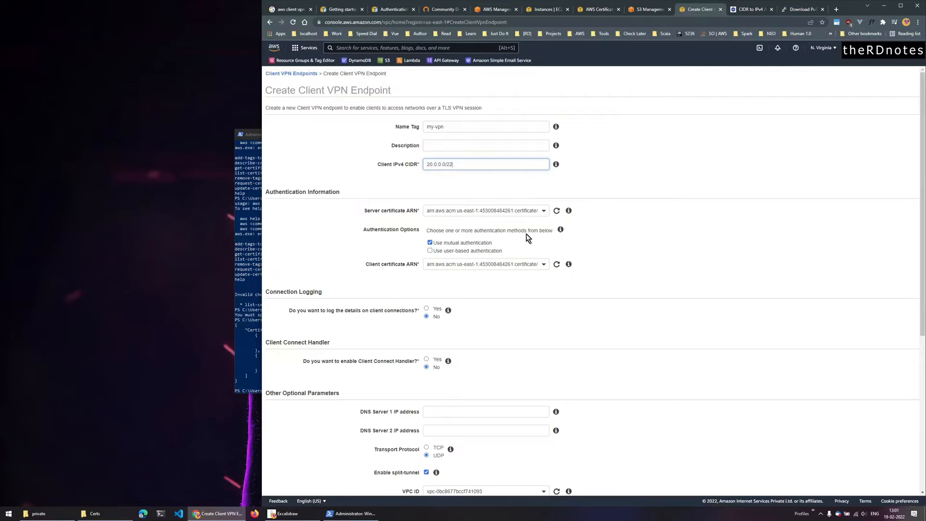
scroll(578, 274, down, 5)
click(857, 486)
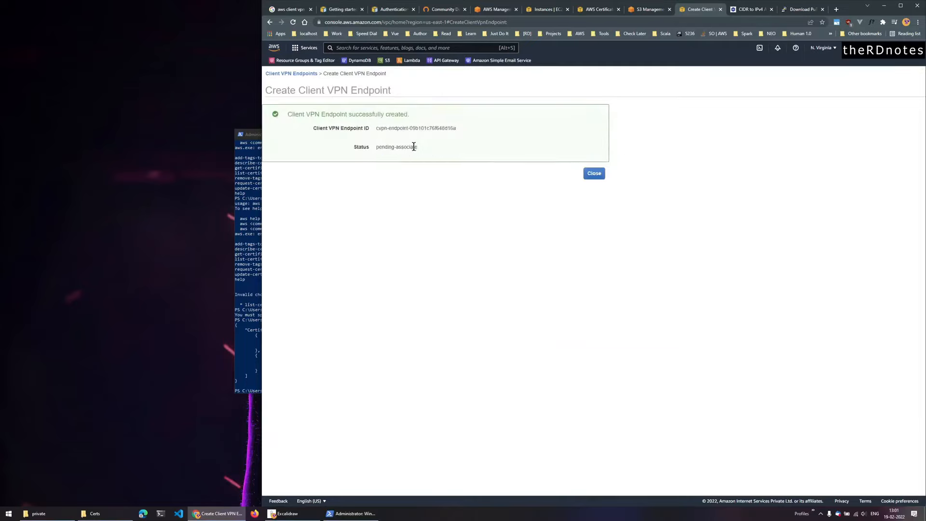
- Check the Subnet box in the network diagram, then close the success message to view the endpoints
click(288, 513)
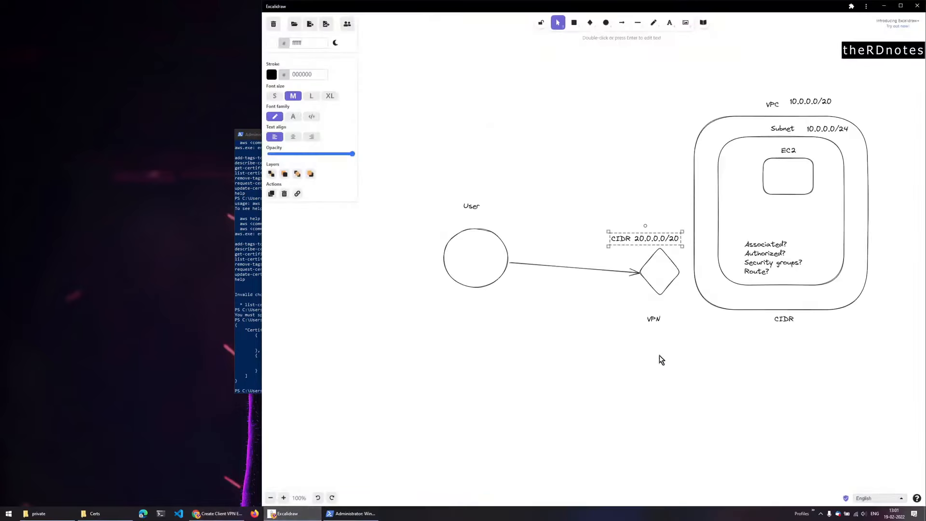
click(756, 139)
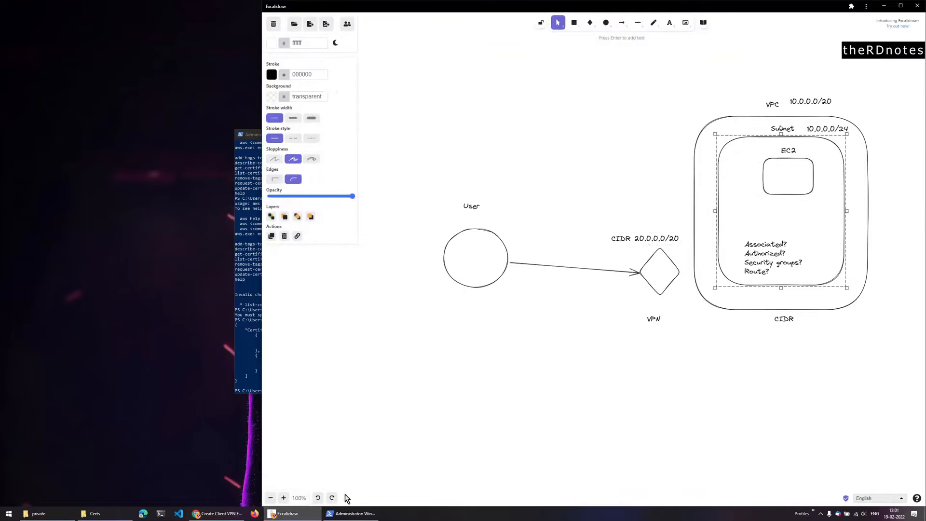
click(207, 518)
click(597, 173)
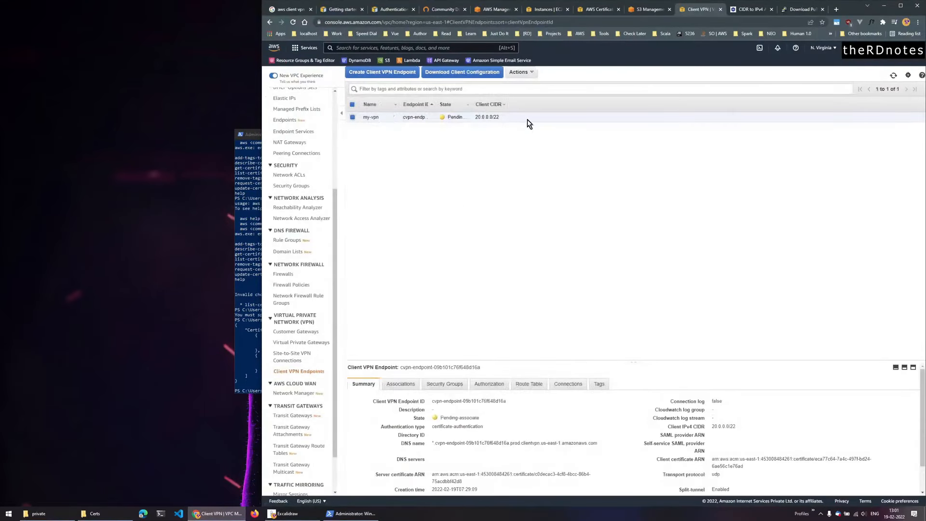
- Start a target network association for my-vpn with my-vpc chosen as the VPC
drag(636, 361, 656, 205)
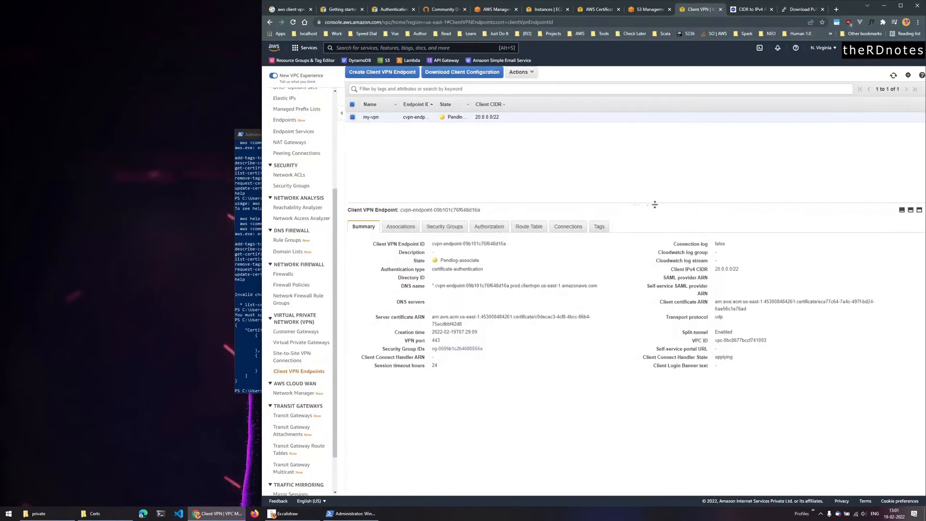
click(401, 226)
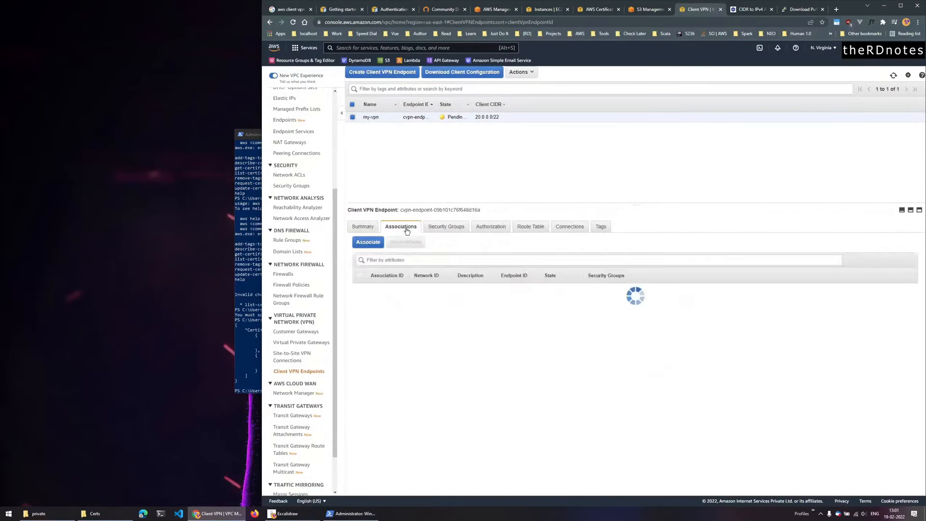
click(370, 244)
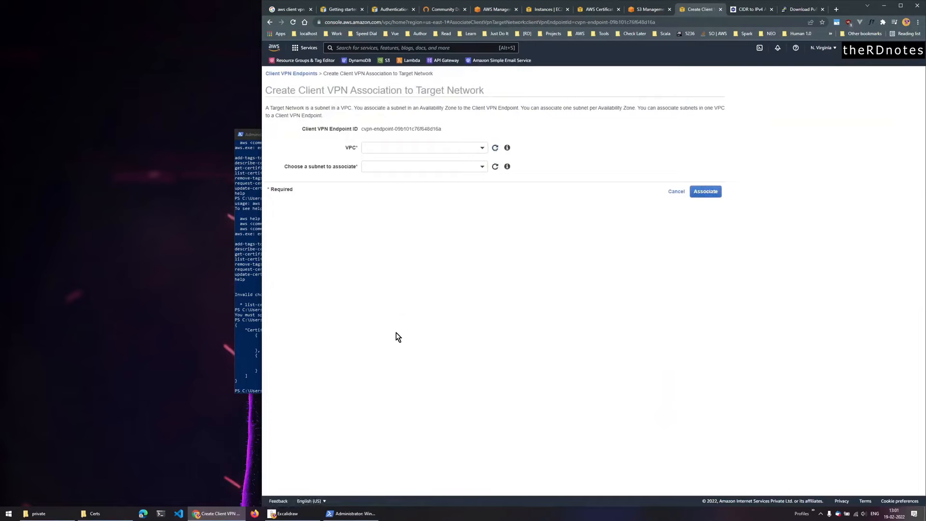
click(483, 149)
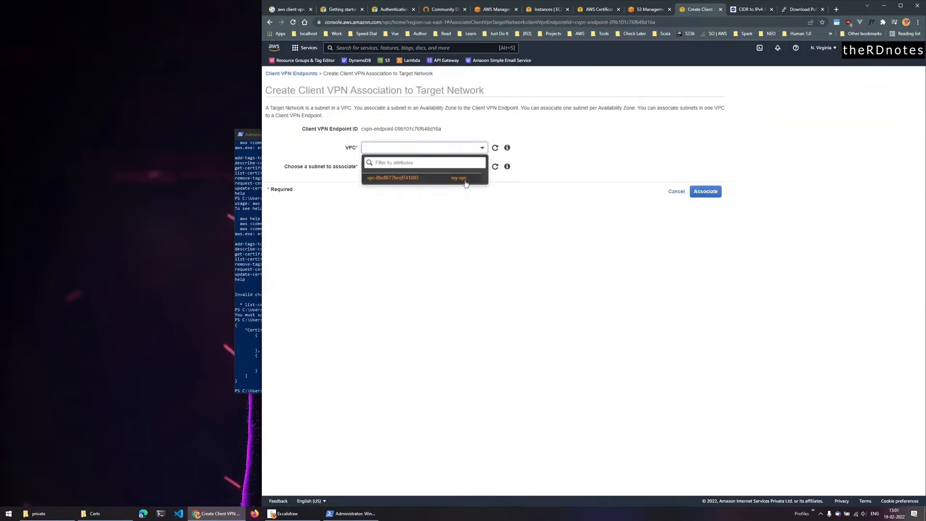
click(467, 178)
click(482, 168)
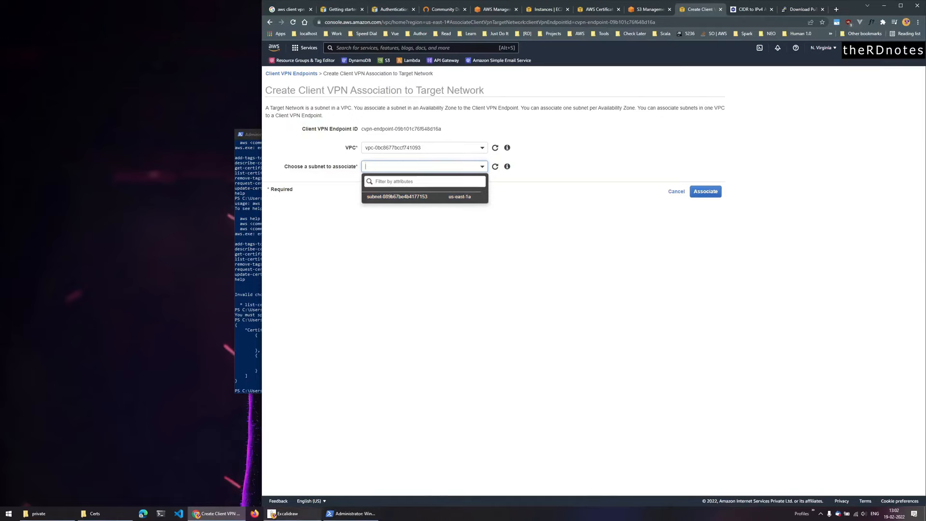
- Associate the us-east-1a subnet, checking the diagram first, then review the endpoint's security groups
click(288, 513)
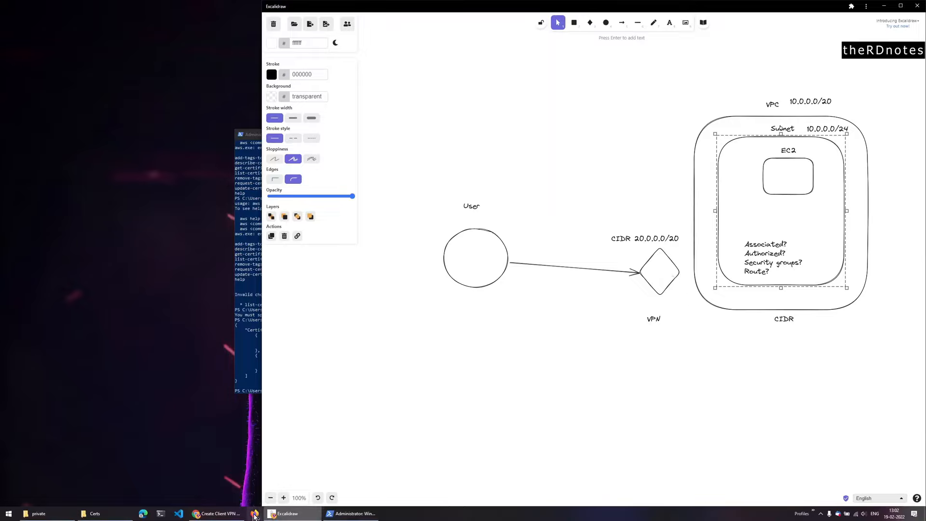
click(217, 514)
click(442, 196)
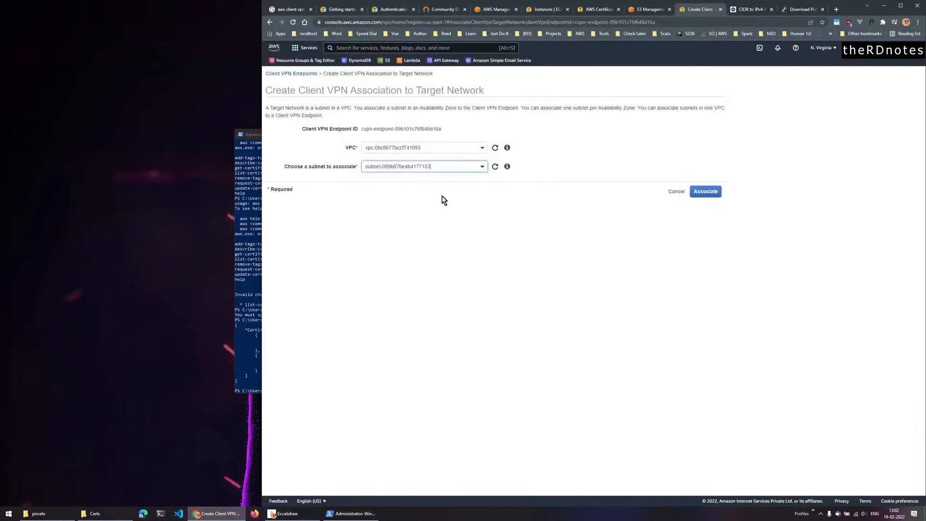
click(715, 195)
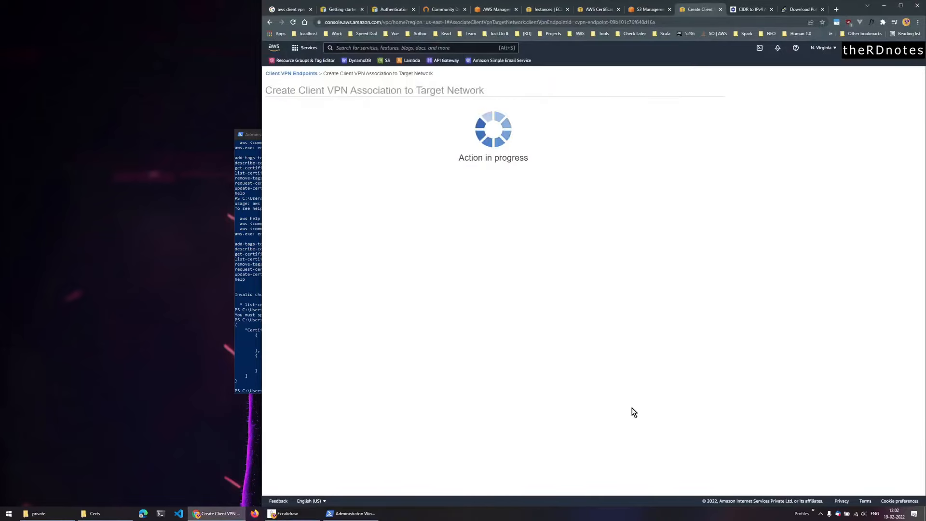
click(595, 173)
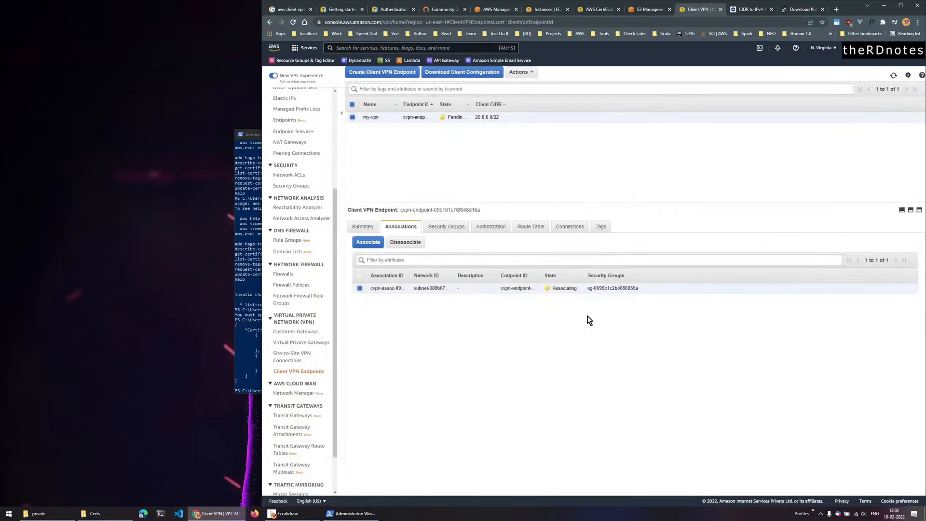
click(444, 227)
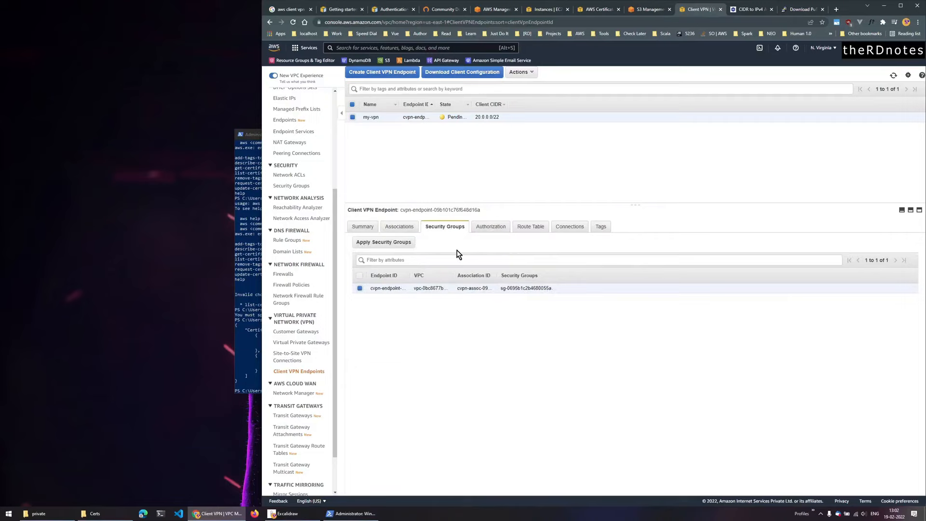
- Check my-vpn's empty authorization rules and back out of adding a rule for now
click(489, 230)
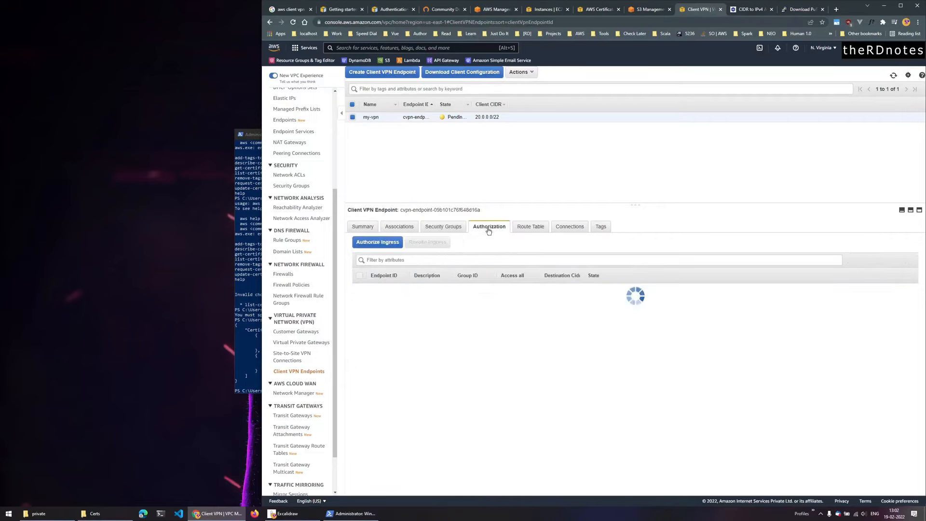
click(370, 243)
click(639, 210)
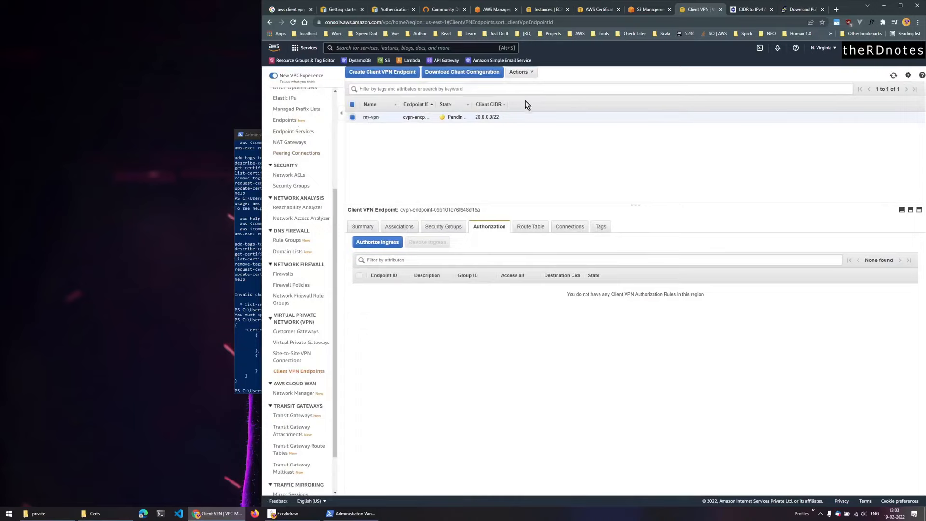
- Look up my-vpc in the VPC console and copy its IPv4 CIDR 10.0.0.0/24
click(599, 10)
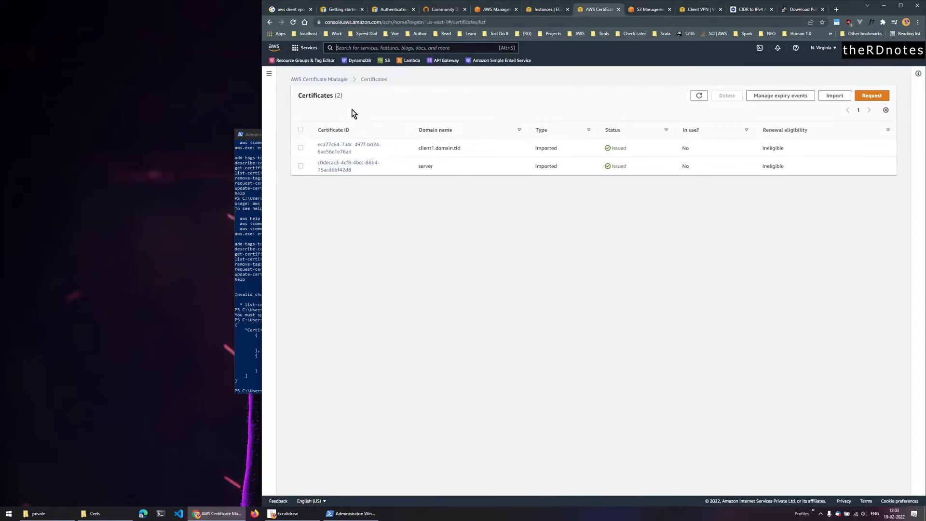
click(337, 48)
text(vpc)
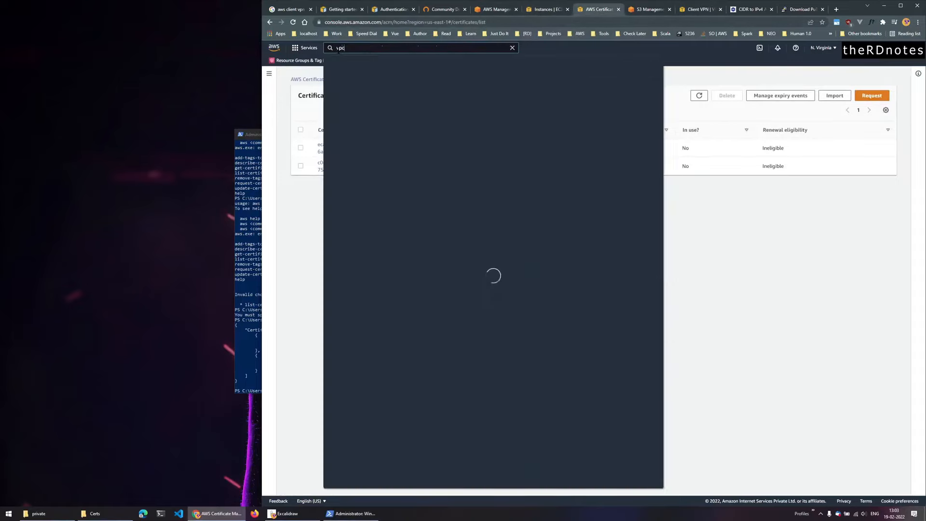
click(441, 103)
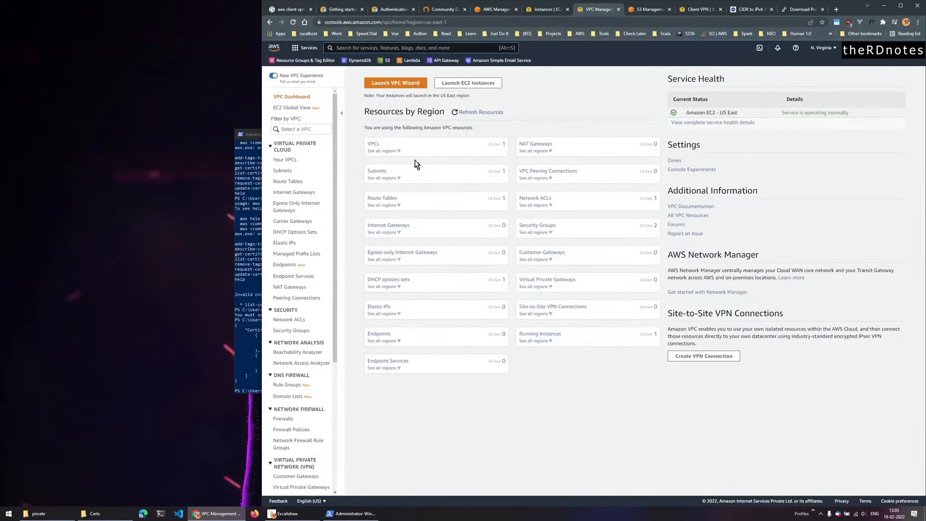
click(285, 159)
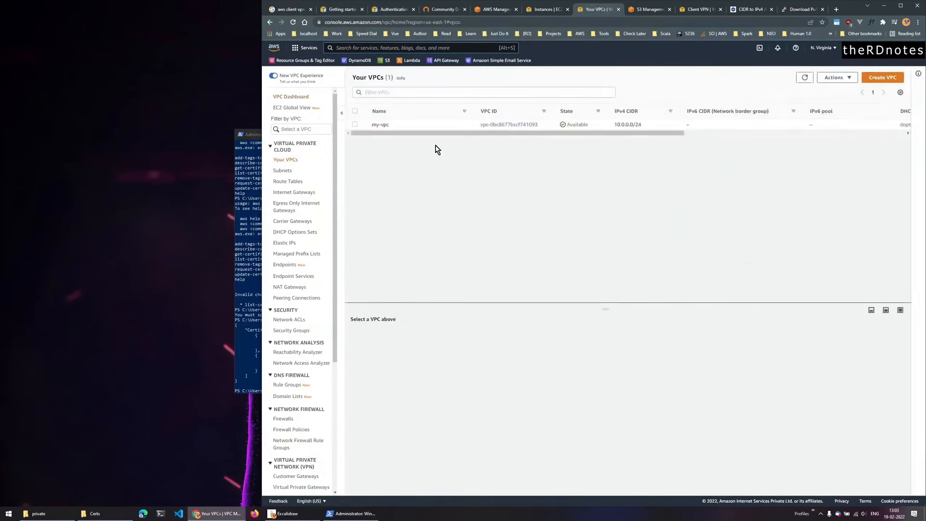
click(427, 126)
drag(647, 125, 609, 128)
key(ctrl+c)
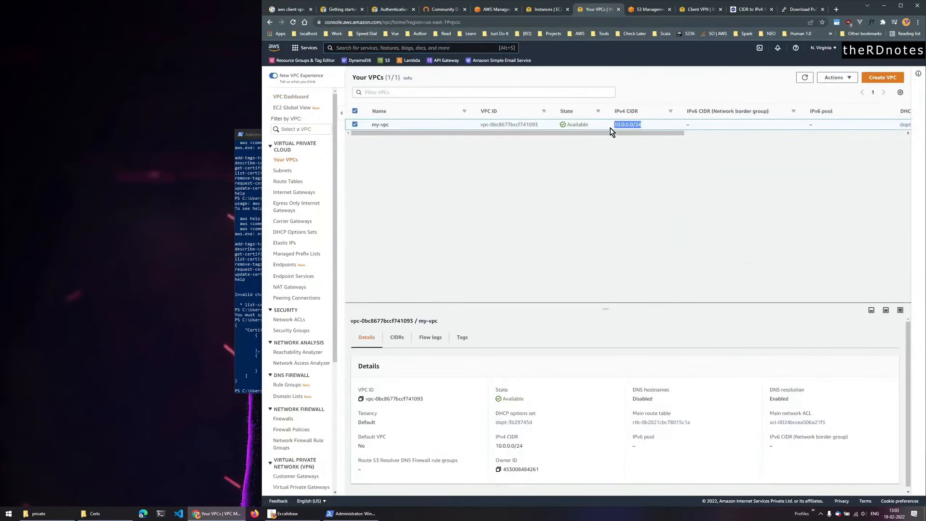
middle_click(645, 13)
click(647, 12)
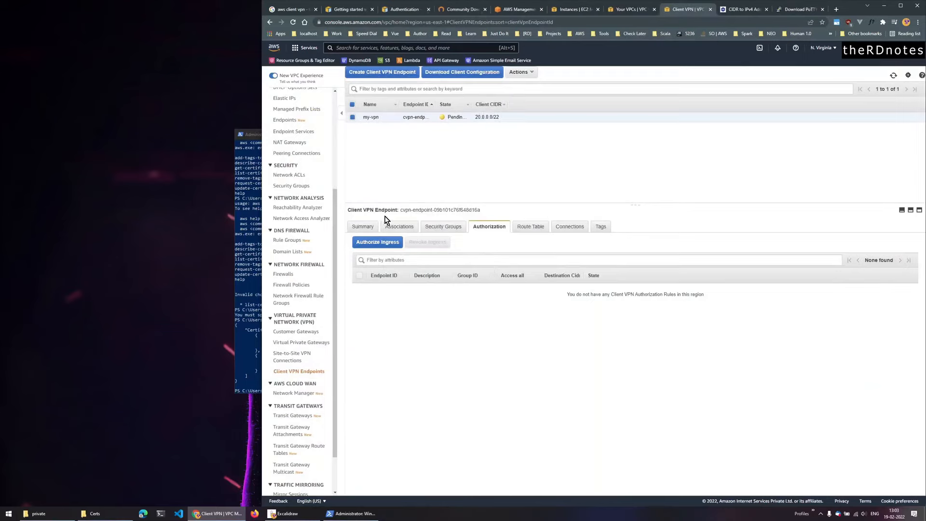
- Begin an authorization rule for all users with destination network 10.0.0.0/24 pasted in
click(382, 243)
click(412, 141)
key(ctrl+v)
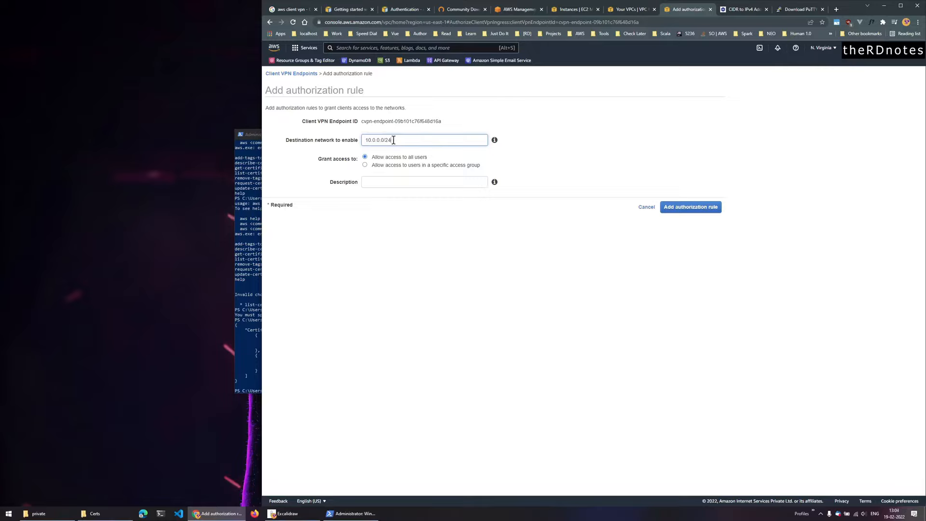
- Calculate 10.0.0.0/24 in IPAddressGuide, confirming its last IP is 10.0.0.255
click(743, 10)
drag(429, 376, 366, 372)
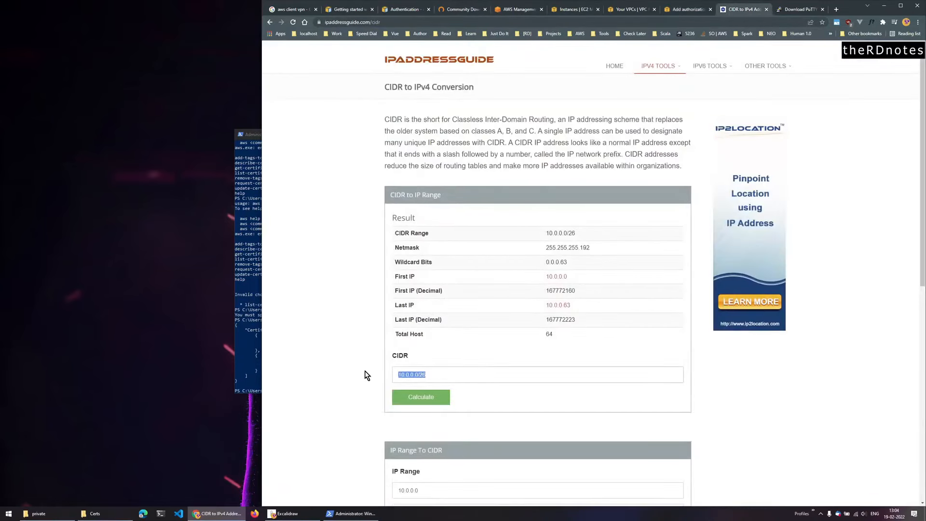
key(ctrl+v)
click(428, 398)
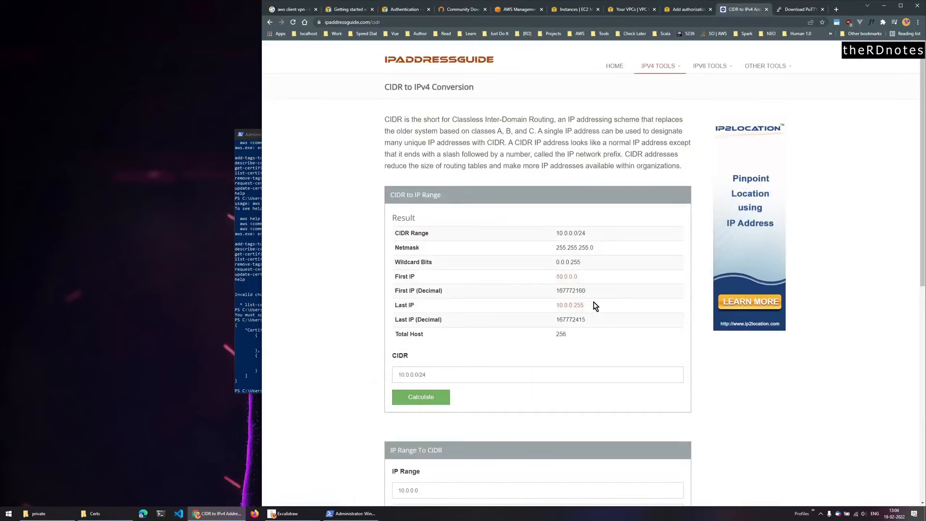
drag(593, 305, 542, 305)
click(633, 10)
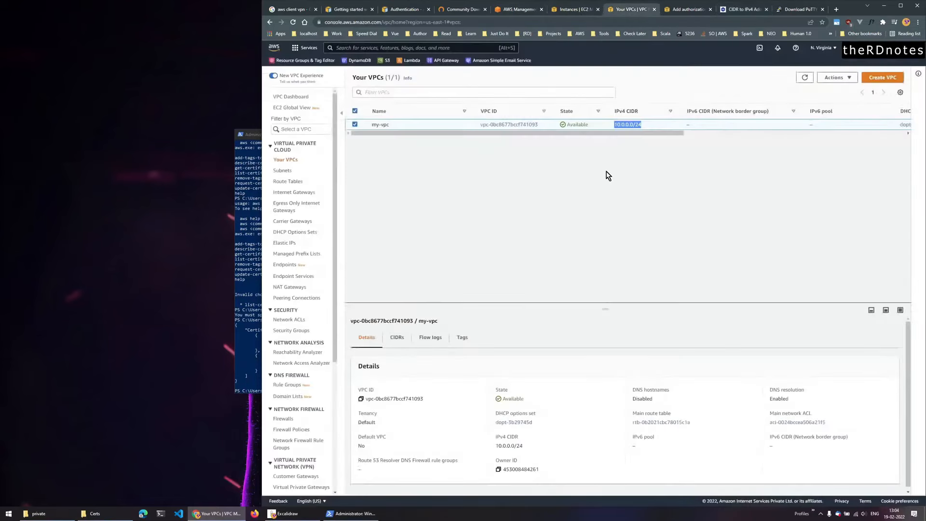
- Submit the authorization rule for 10.0.0.0/24 and dismiss the success message
click(681, 9)
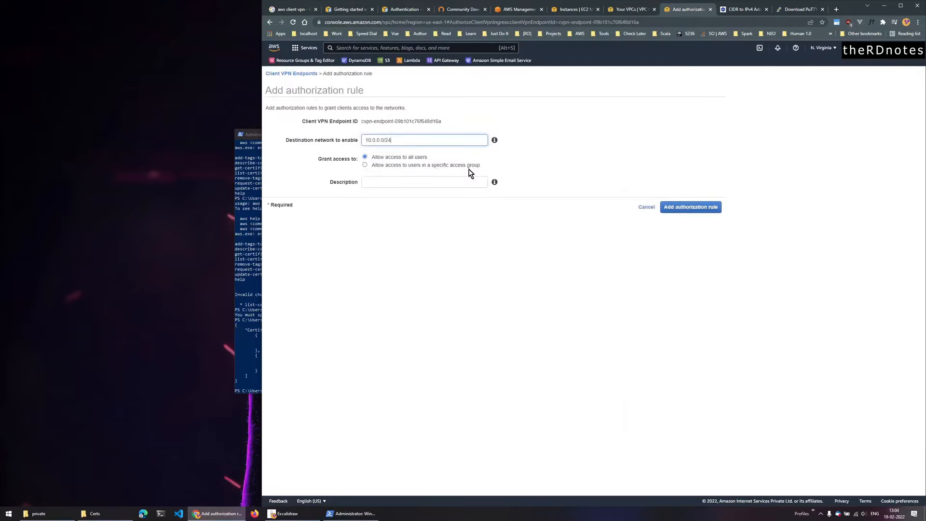
click(702, 210)
click(600, 140)
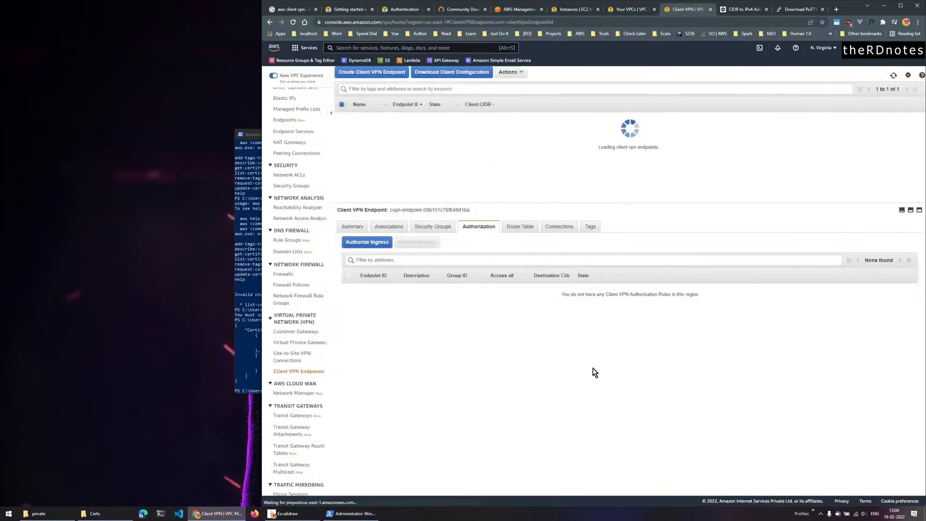
- Review my-vpn's route table, associations, security groups and authorization rules, widening the State column
click(531, 228)
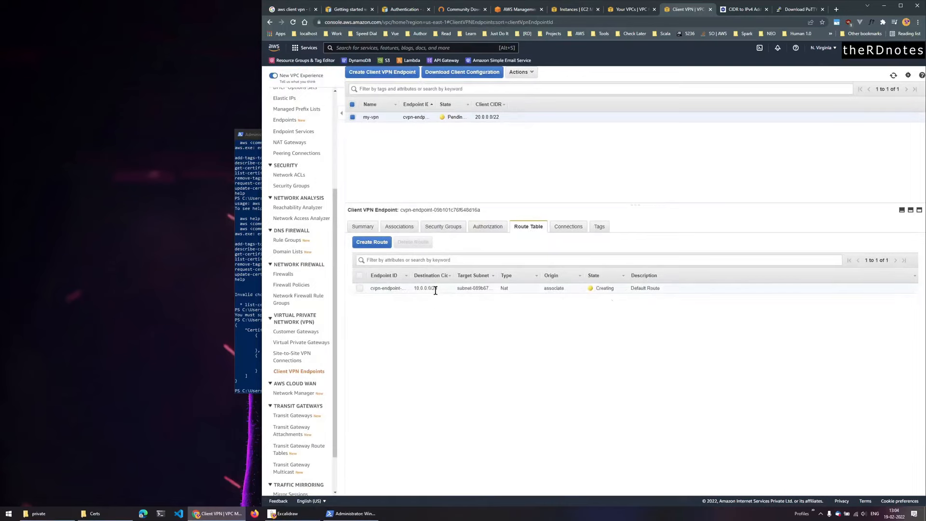
drag(415, 289, 439, 292)
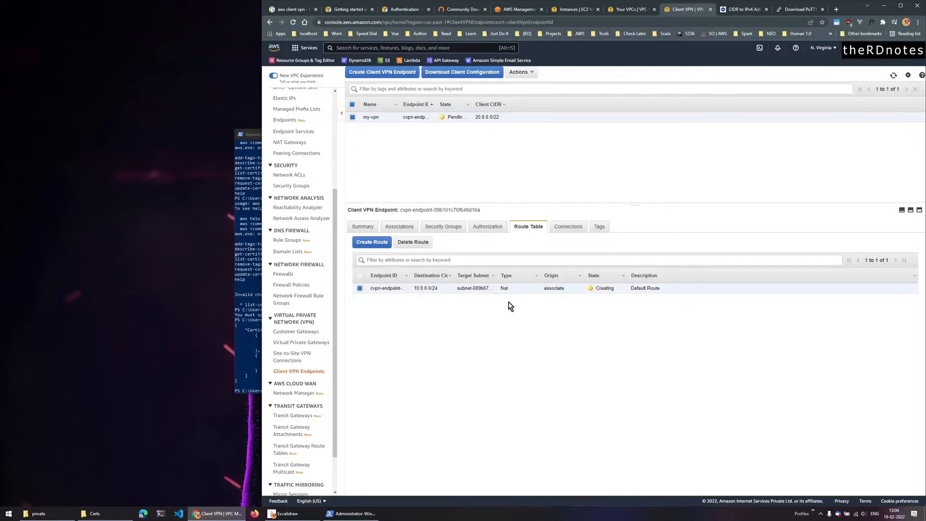
click(408, 227)
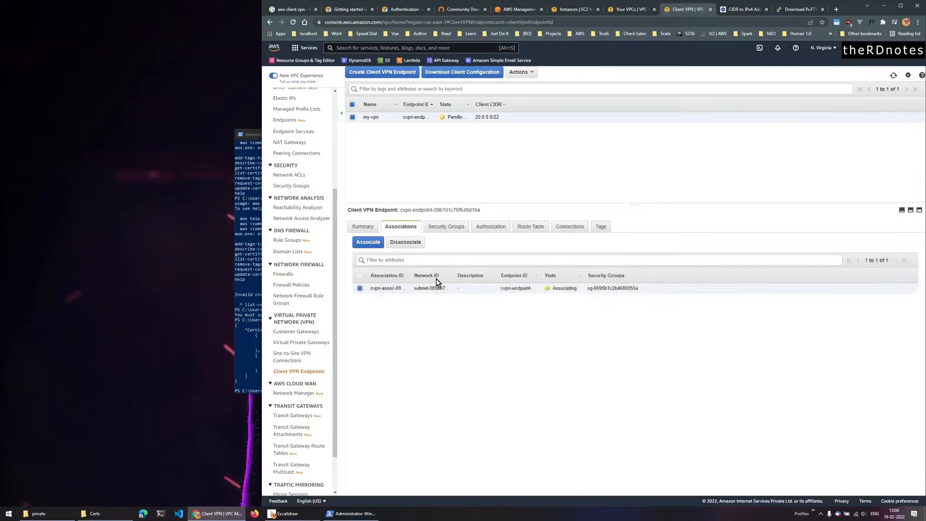
click(442, 226)
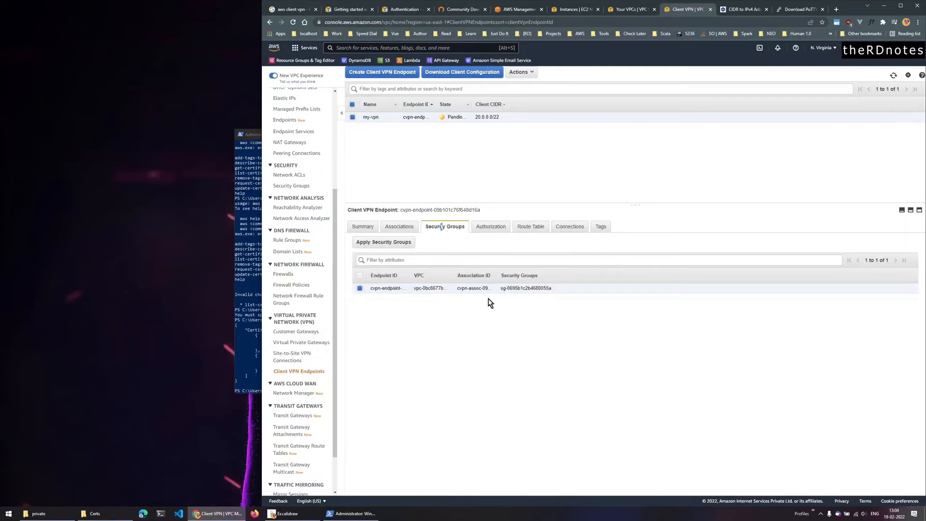
click(490, 227)
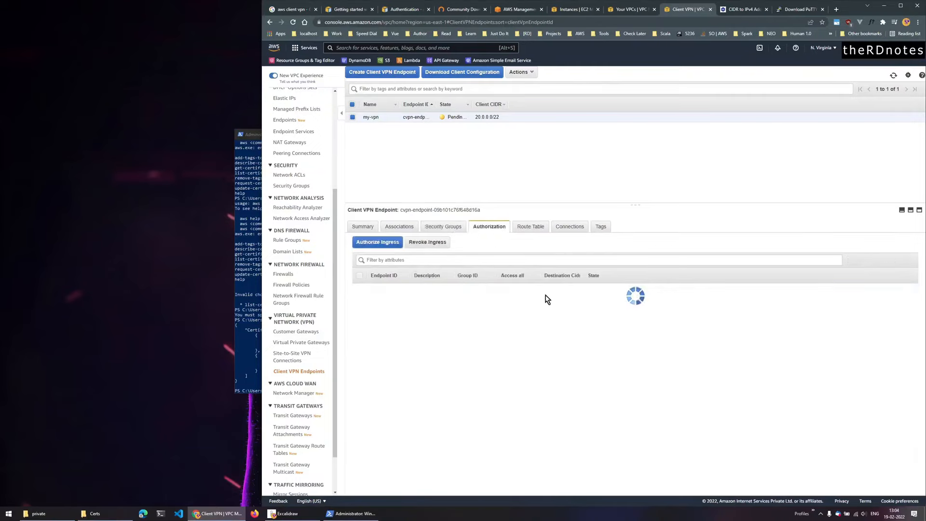
click(536, 227)
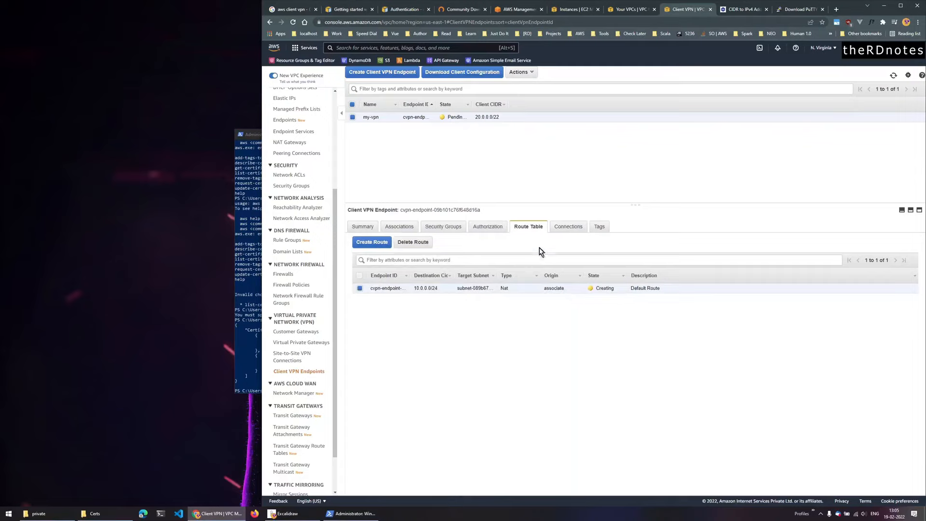
drag(470, 105, 502, 105)
key(alt+Tab)
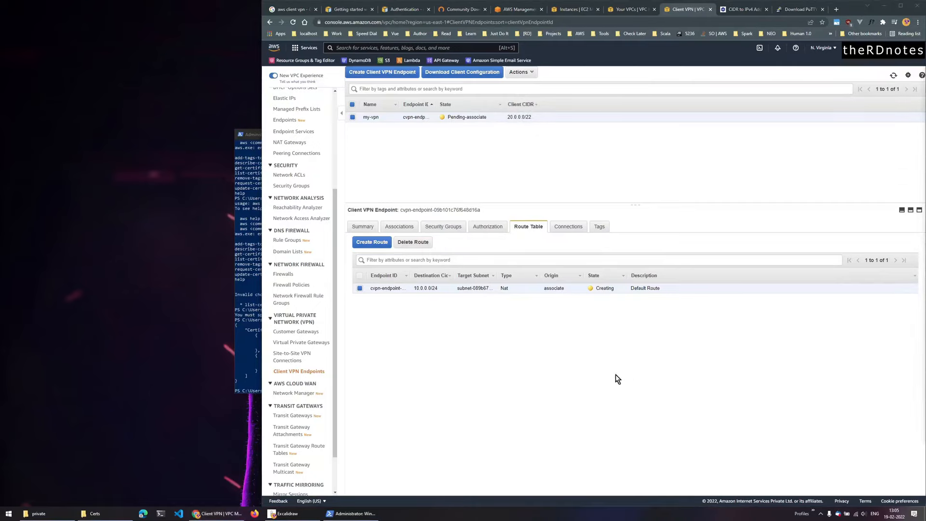
click(893, 74)
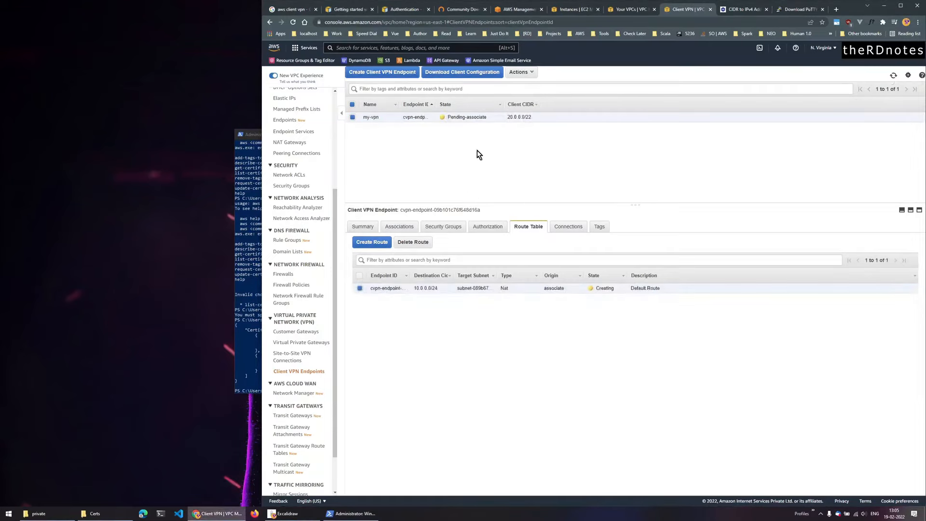
- Download the endpoint's client configuration and save it to the Desktop as downloaded-client-config.ovpn
click(460, 73)
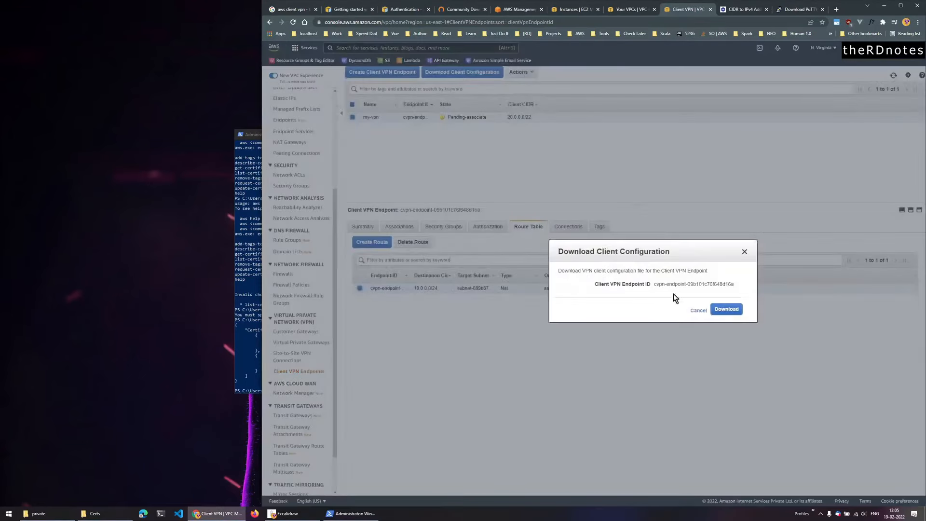
click(727, 310)
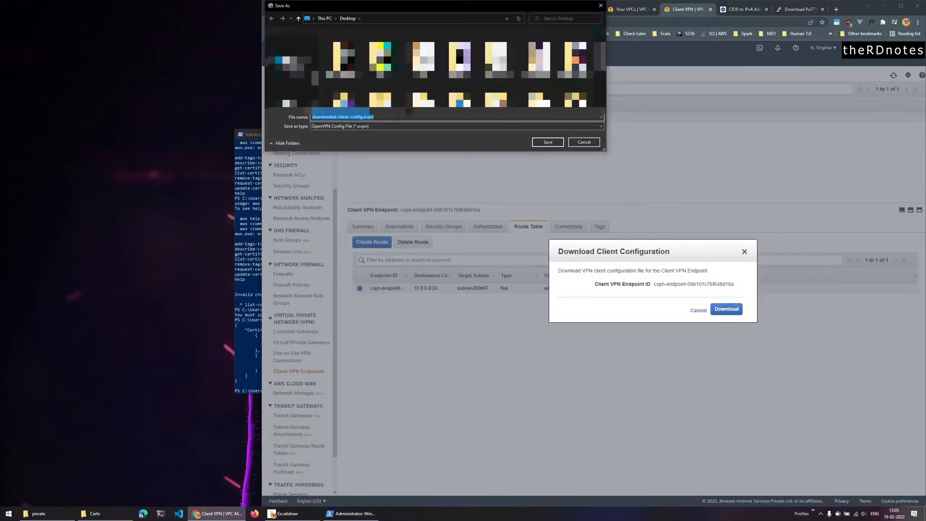
click(547, 143)
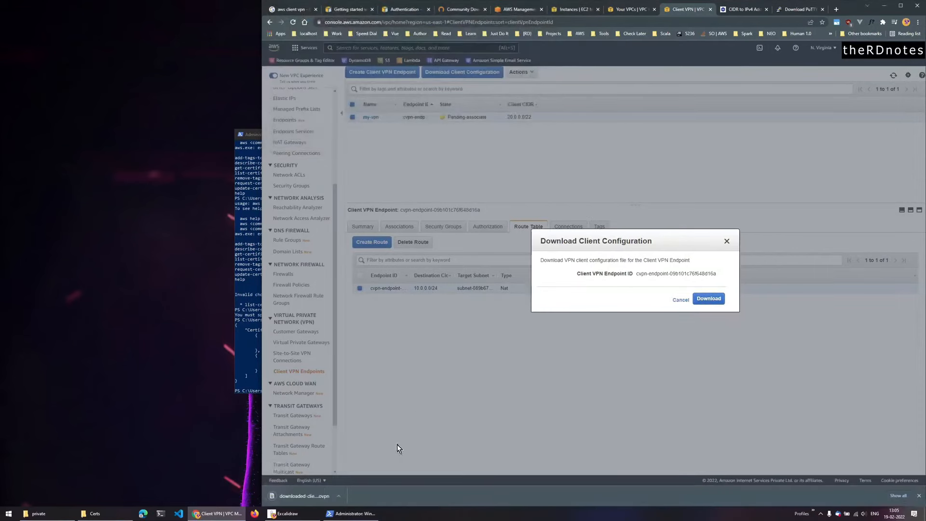
- Open downloaded-client-config.ovpn from its folder in Visual Studio Code
click(339, 496)
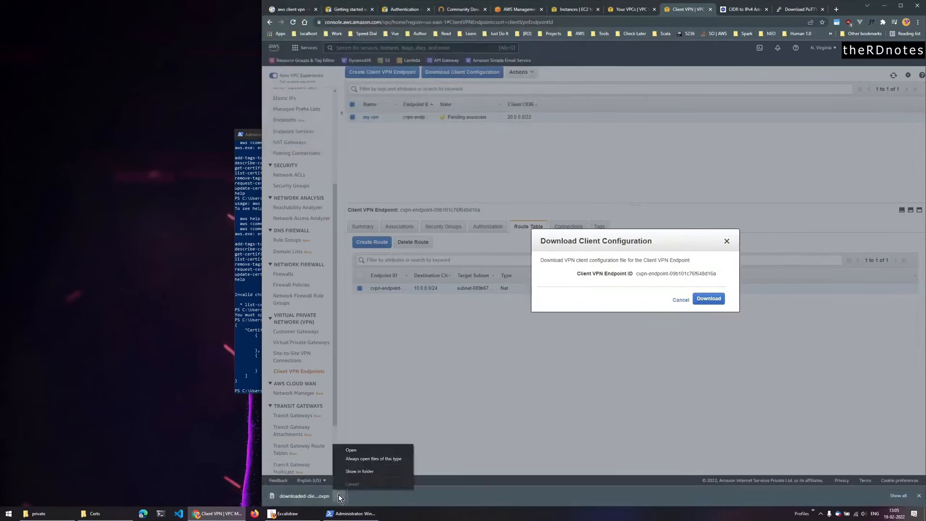
click(358, 472)
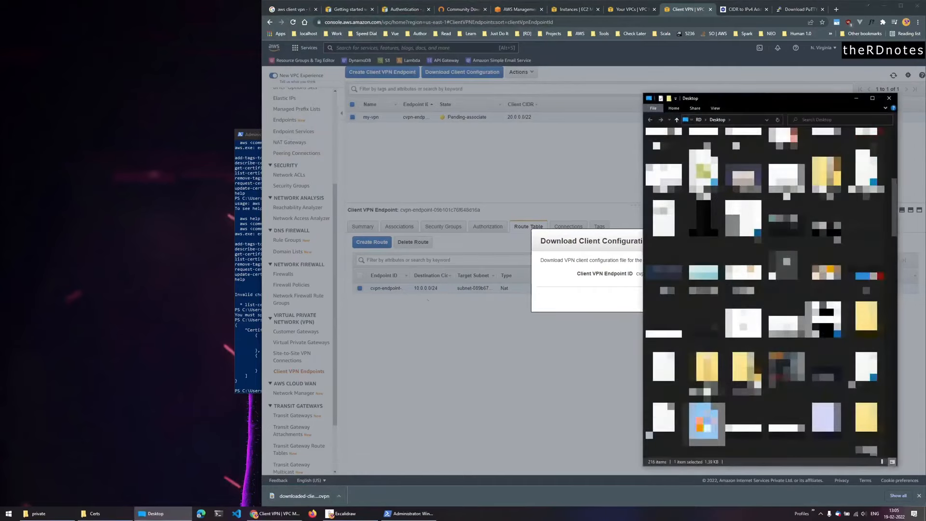
right_click(702, 424)
click(735, 265)
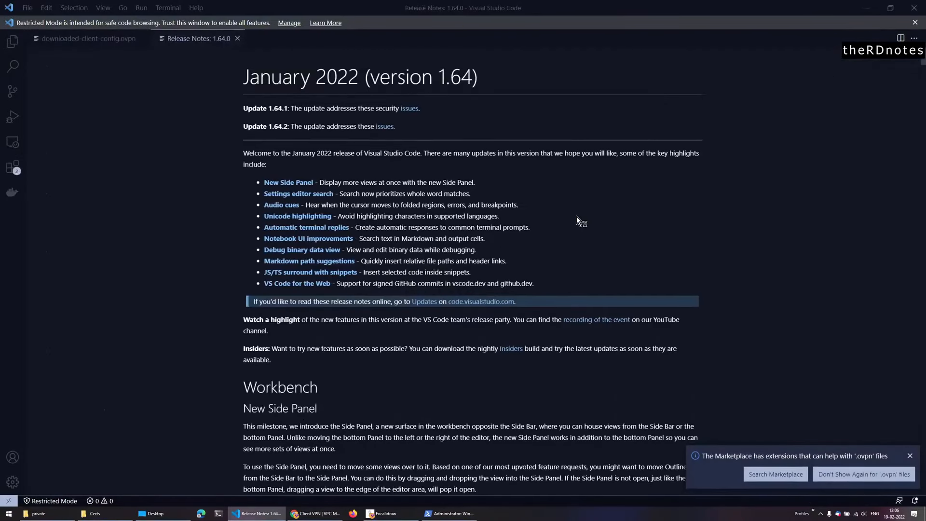
- Close the Release Notes and review the <ca> certificate block in the .ovpn file
click(237, 38)
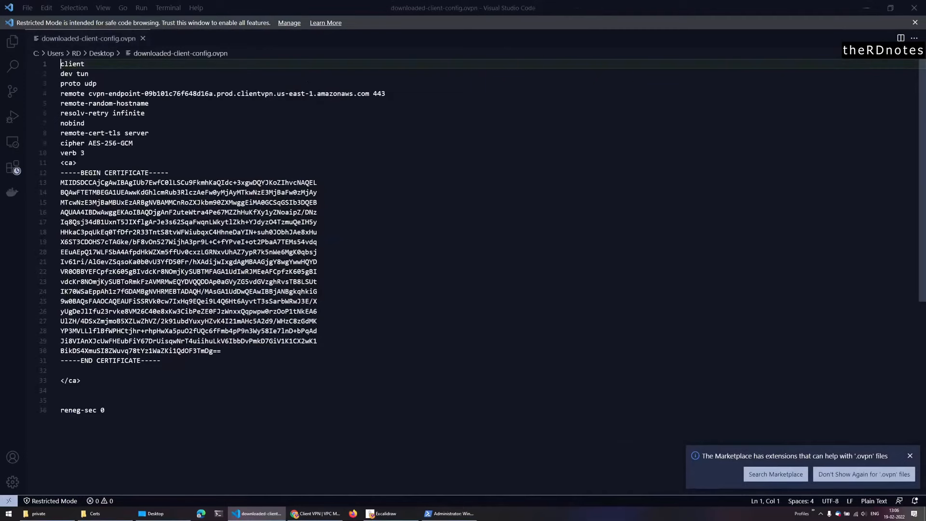
click(100, 381)
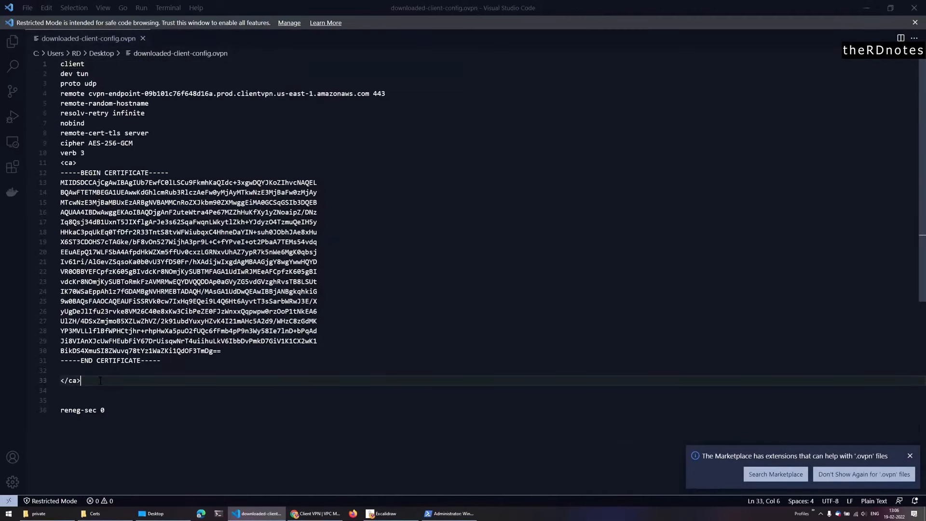
drag(94, 379, 54, 164)
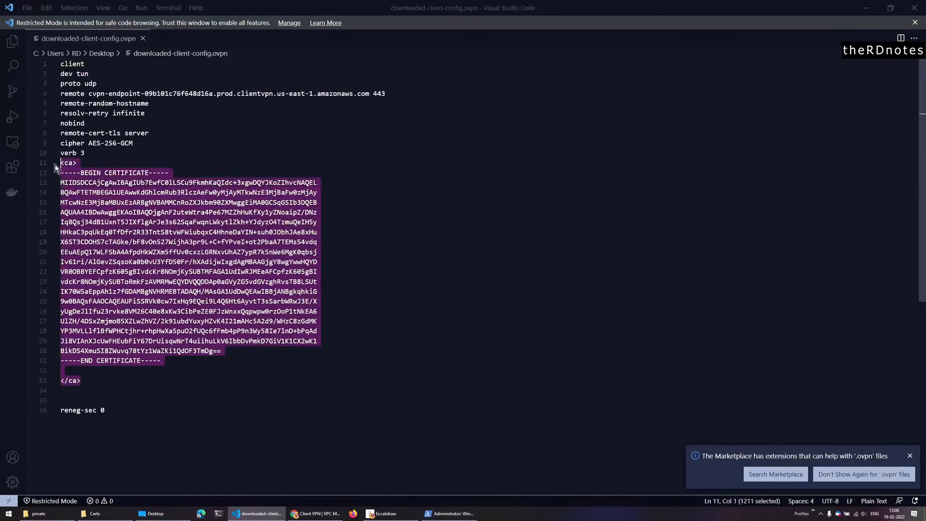
click(119, 381)
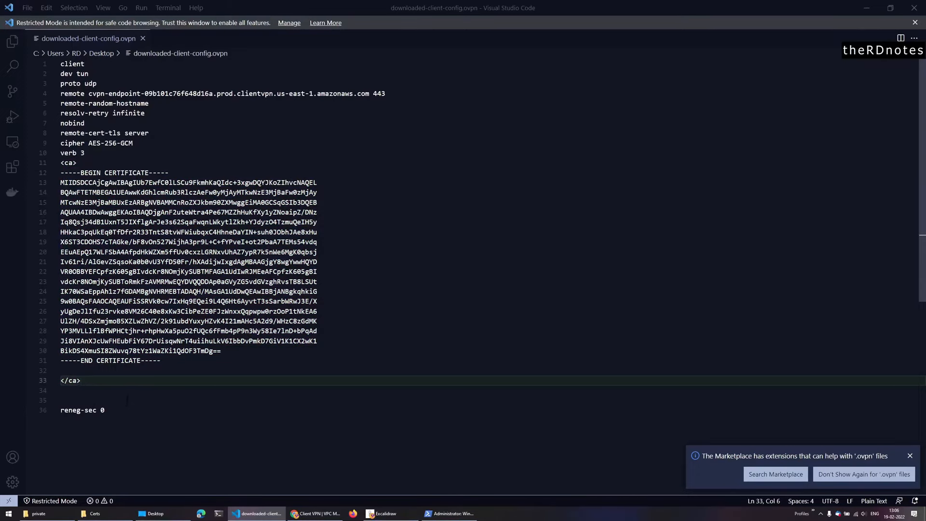
click(116, 515)
click(316, 513)
- Read through the Client VPN guide's Step 4 and the 0.0.0.0/0 internet route note
scroll(497, 353, down, 8)
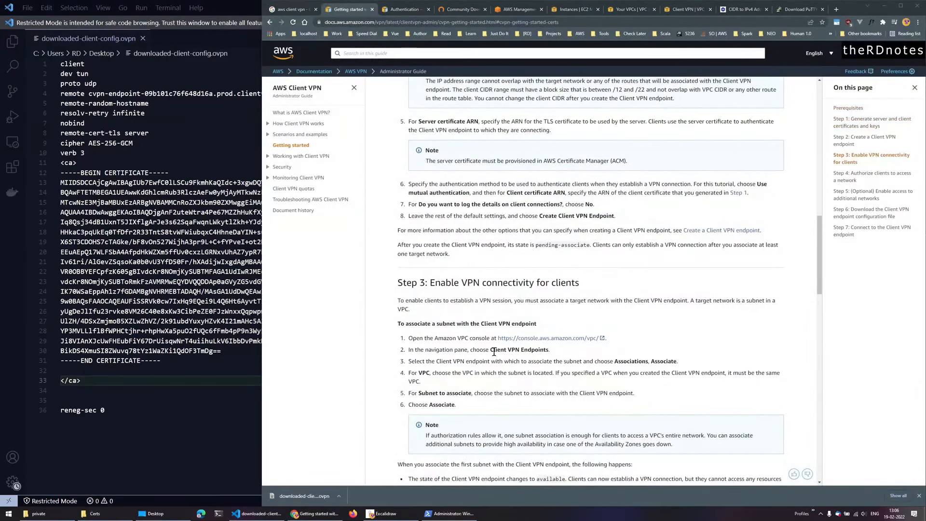
scroll(540, 391, down, 1)
scroll(540, 391, down, 3)
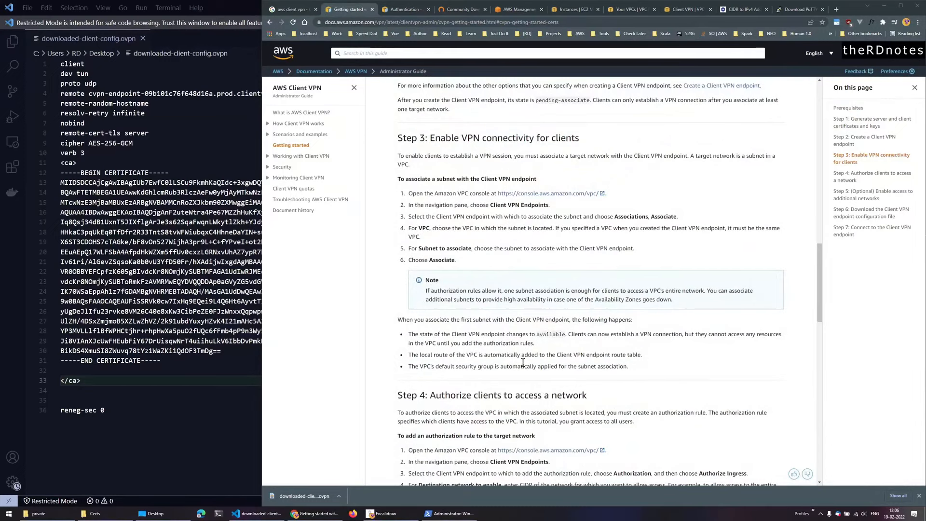
scroll(523, 363, down, 4)
drag(429, 201, 550, 217)
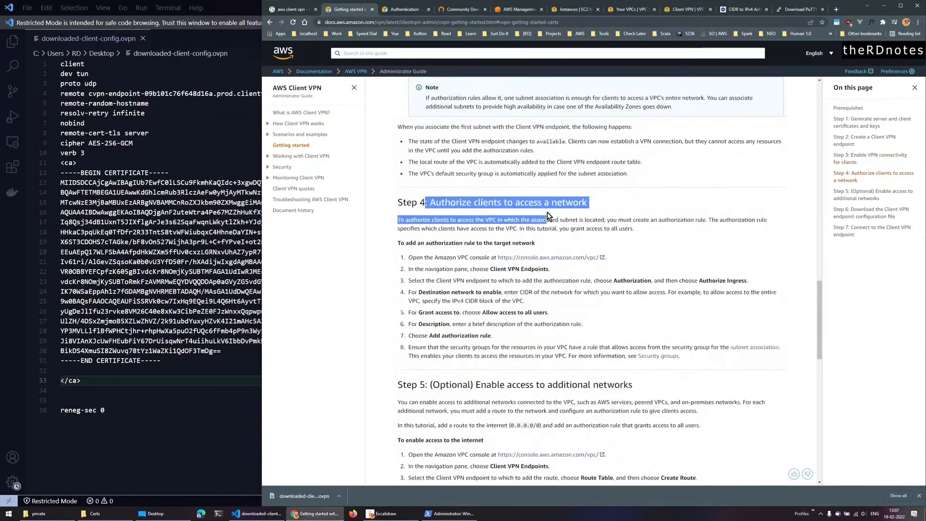
click(504, 337)
scroll(521, 377, down, 3)
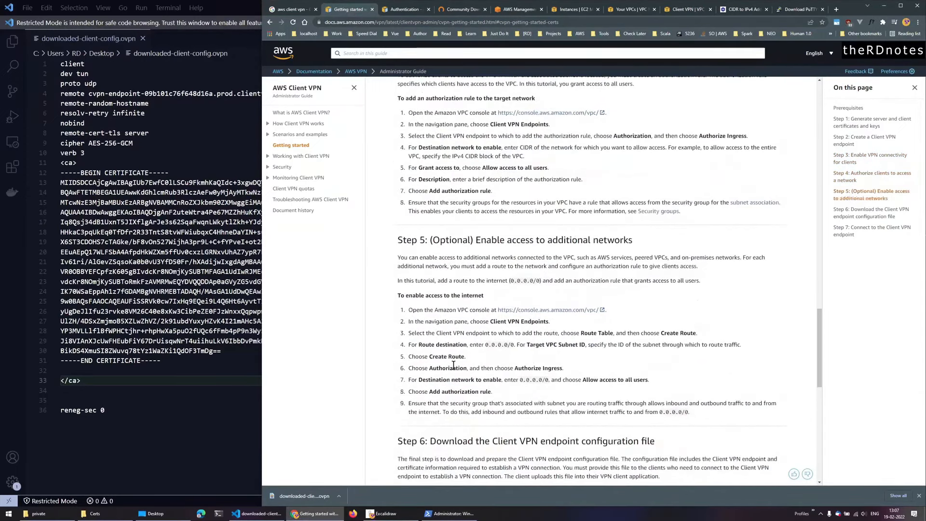
drag(482, 281, 562, 280)
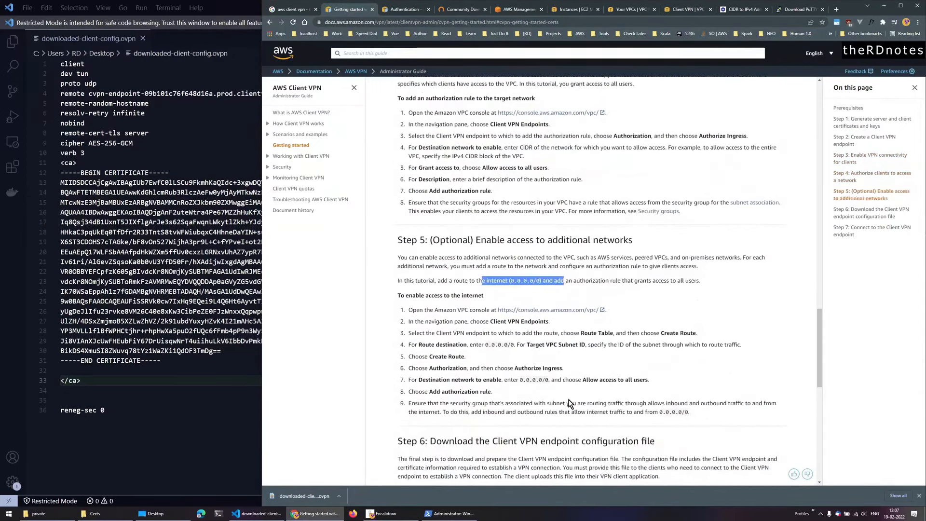
- Select and copy the sample <cert> and <key> block from Step 6
scroll(567, 400, down, 4)
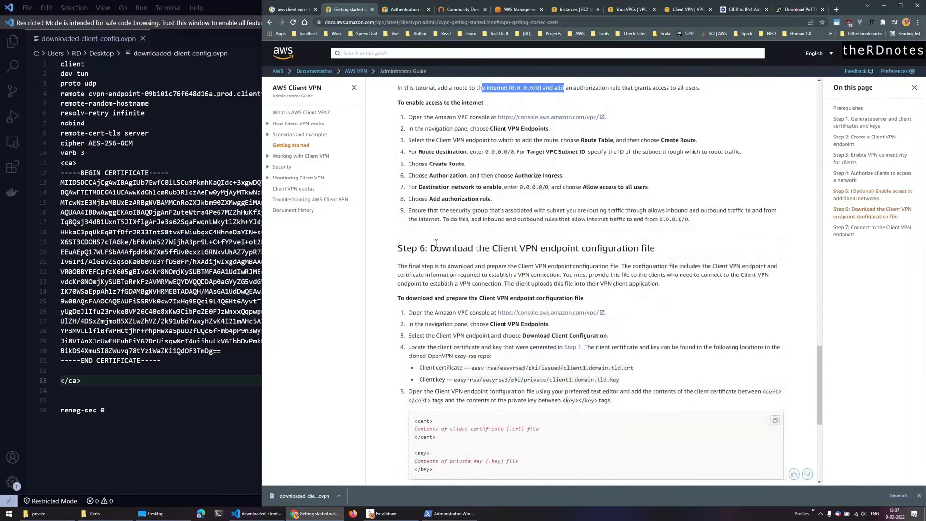
drag(431, 247, 658, 251)
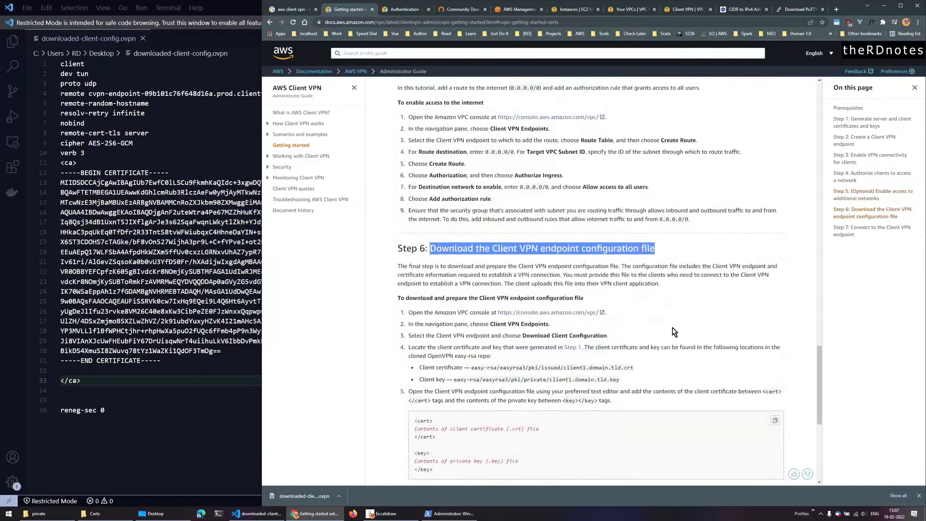
scroll(674, 332, down, 2)
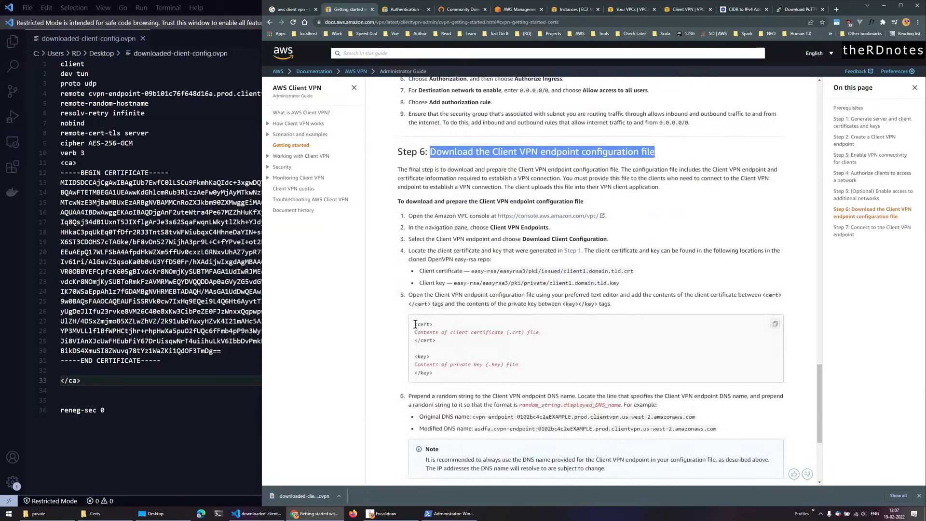
drag(414, 328, 434, 374)
key(ctrl+c)
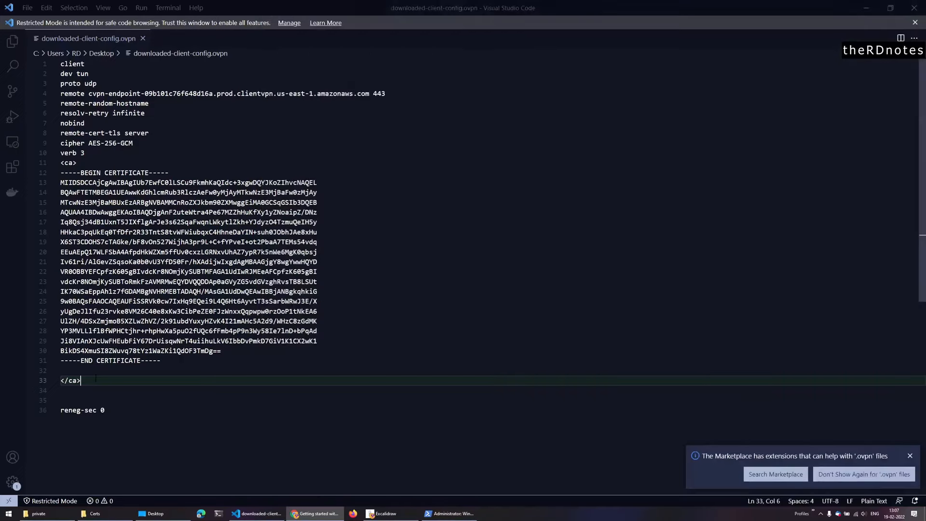
key(alt+Tab)
- Paste the cert/key template after </ca> and fill <cert> with the client1.domain.tld.crt contents
click(96, 381)
key(Return)
key(ctrl+v)
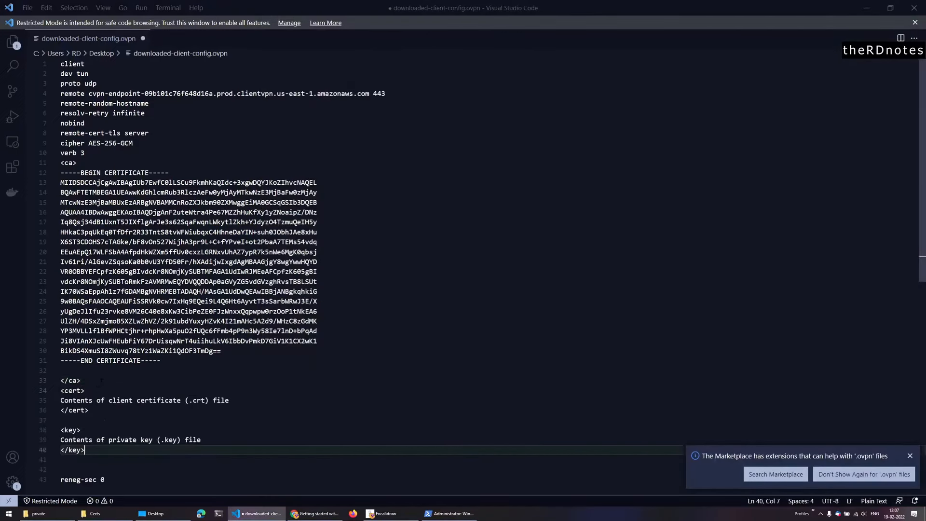
drag(109, 400, 217, 400)
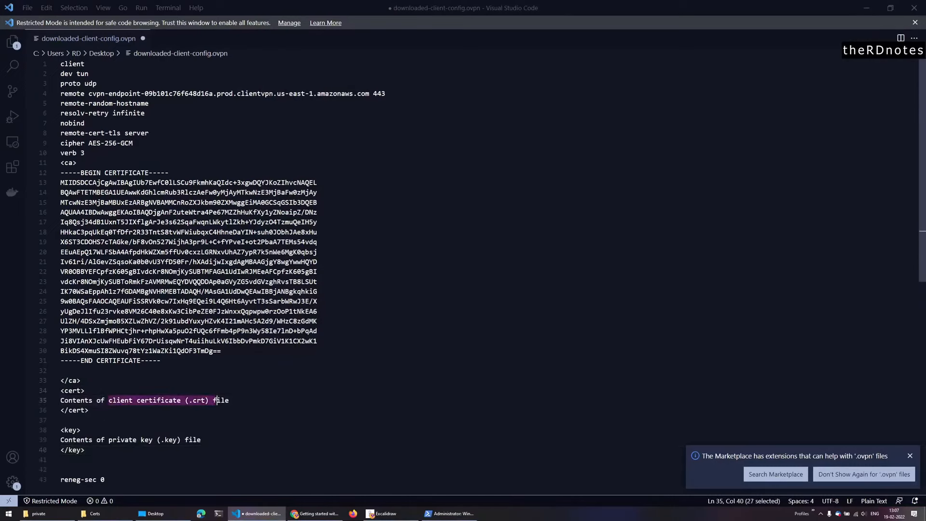
click(95, 513)
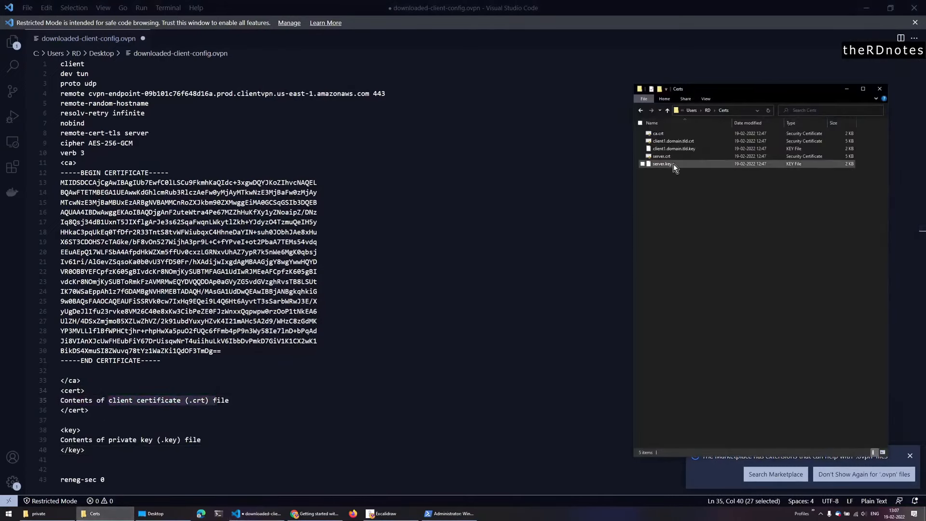
click(675, 141)
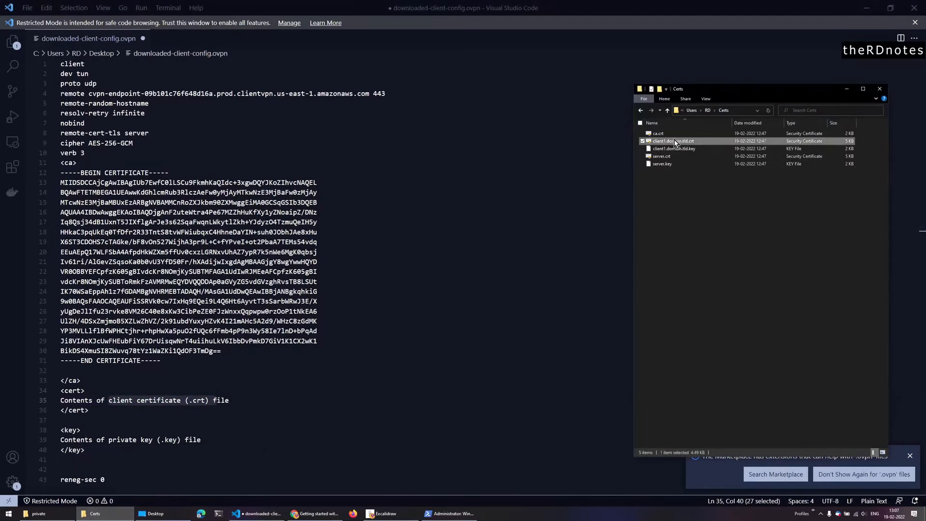
drag(675, 140, 583, 155)
key(ctrl+a)
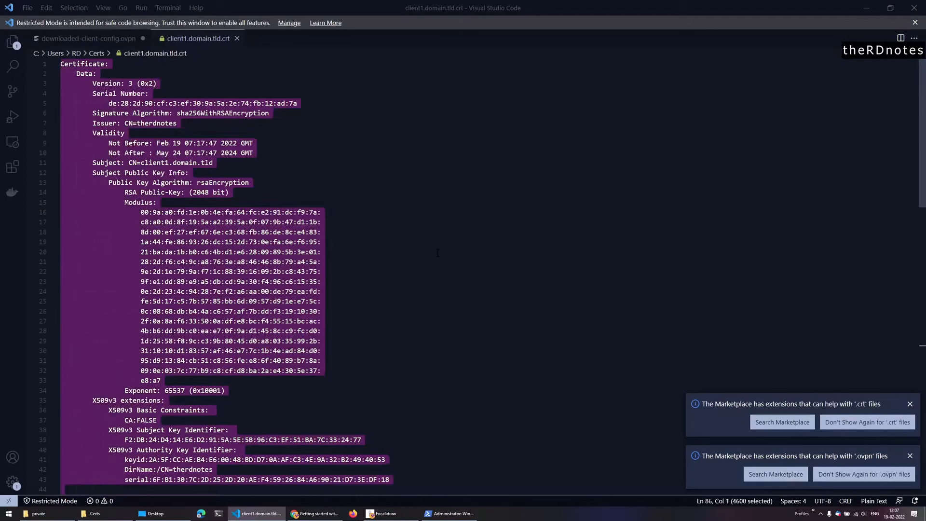
click(85, 40)
click(122, 409)
drag(229, 400, 53, 405)
key(ctrl+v)
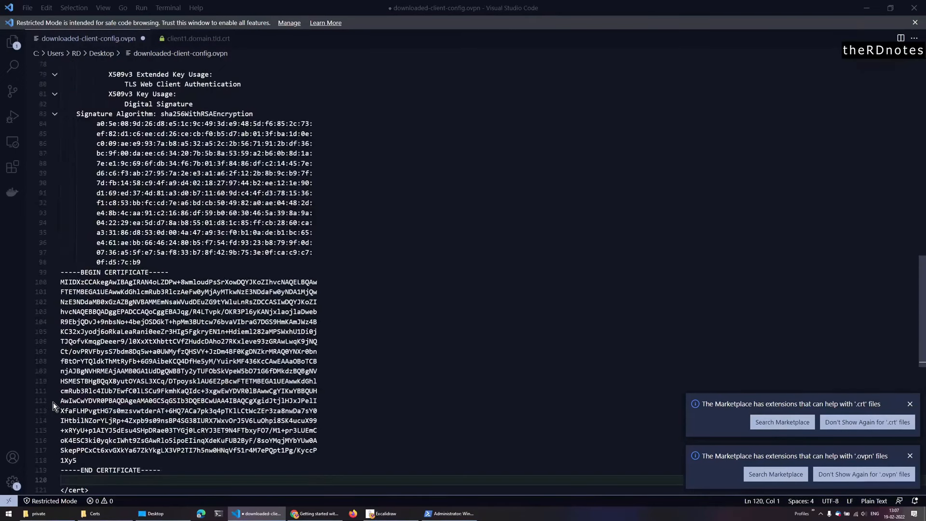
- Replace the <key> placeholder with the client1.domain.tld.key private key contents
scroll(151, 410, down, 5)
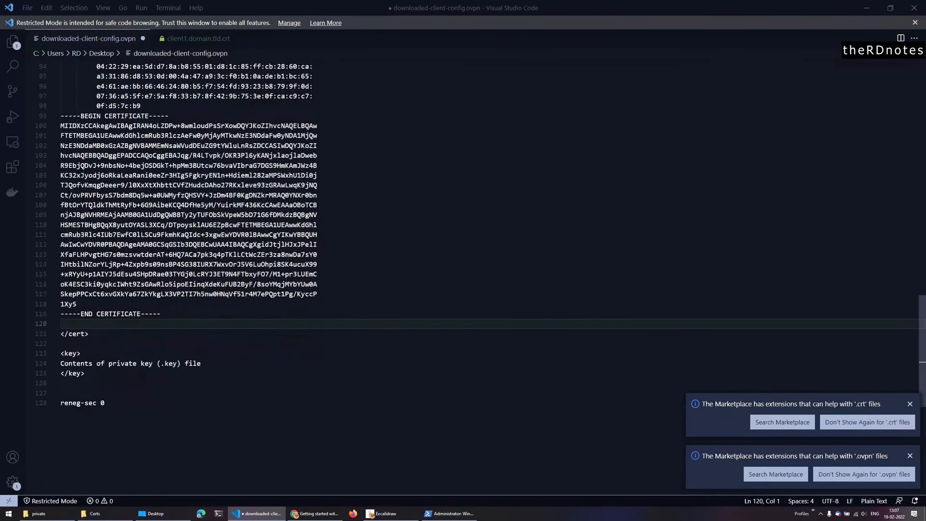
click(72, 354)
double_click(193, 363)
key(alt+Tab)
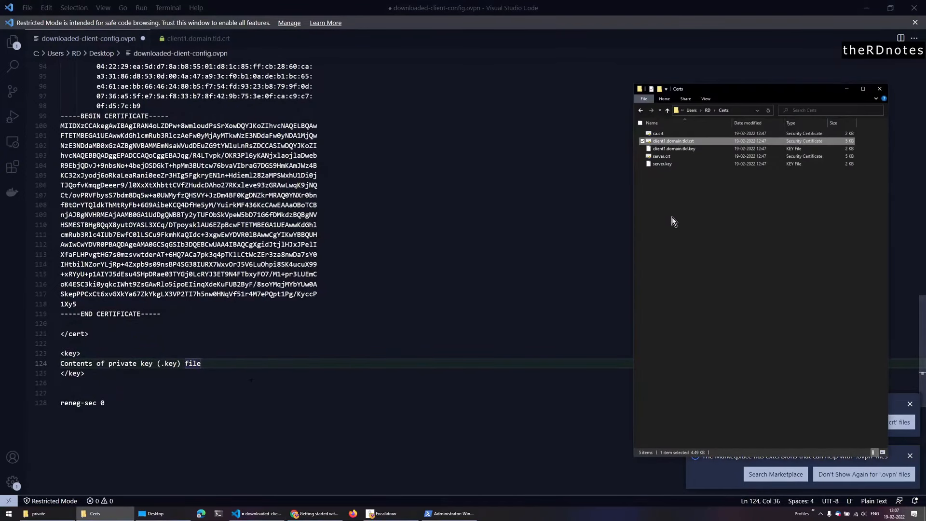
click(680, 149)
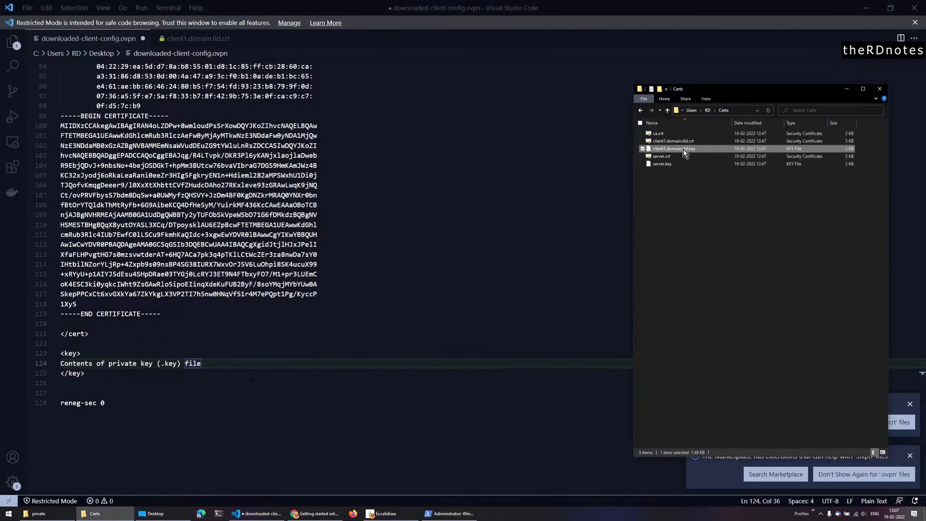
double_click(683, 149)
key(ctrl+a)
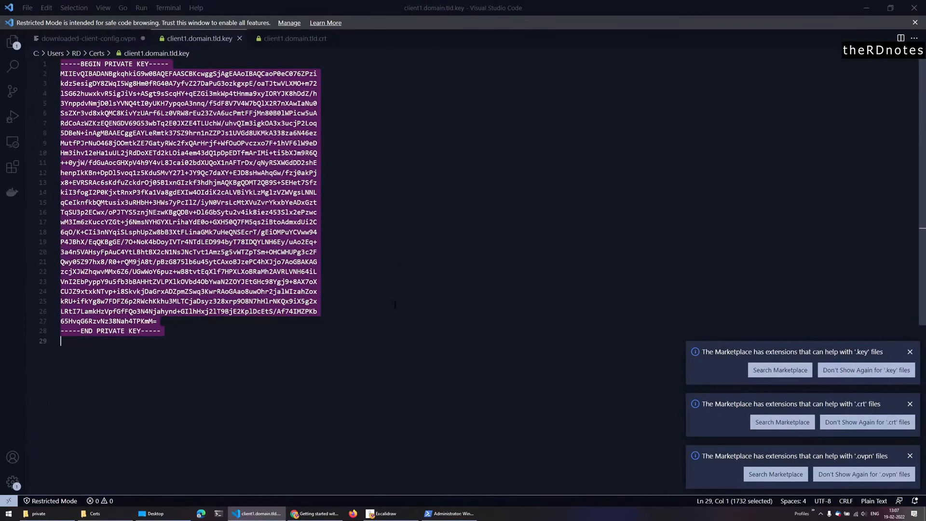
click(91, 39)
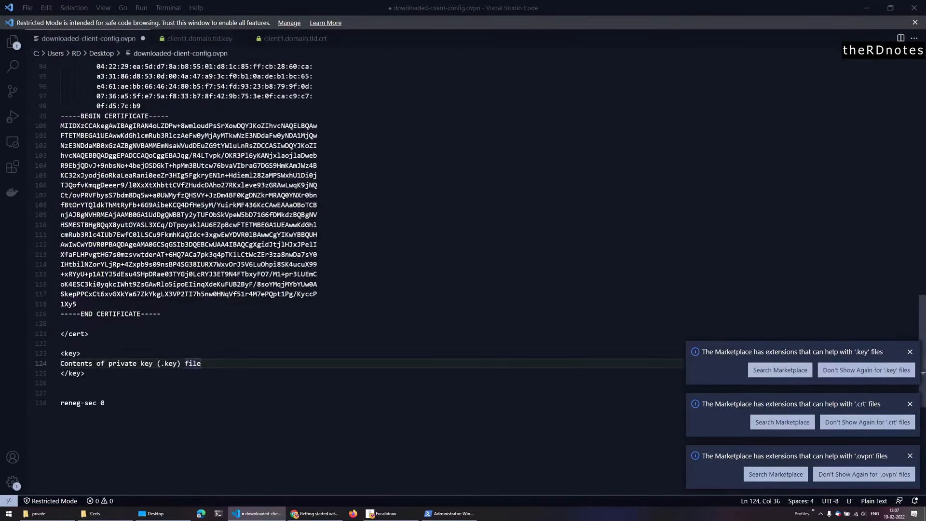
key(shift+Home)
key(ctrl+v)
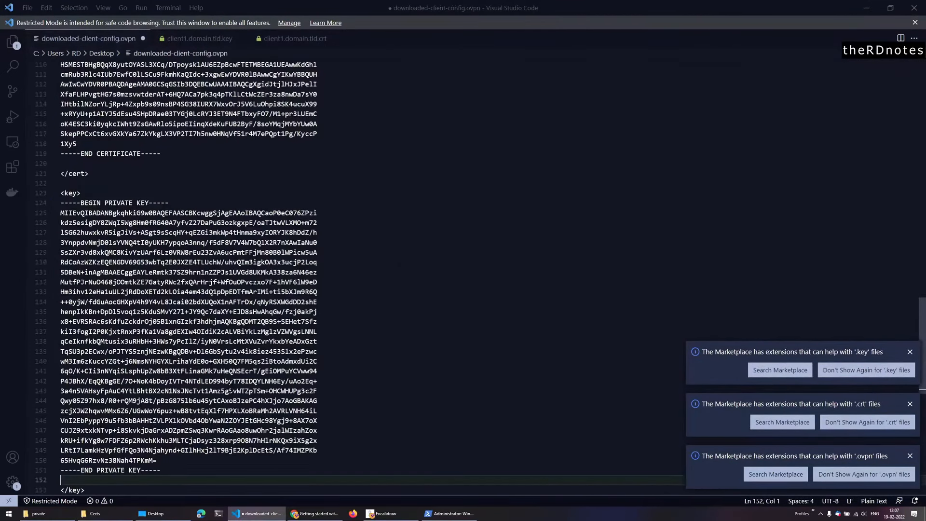
scroll(231, 390, down, 4)
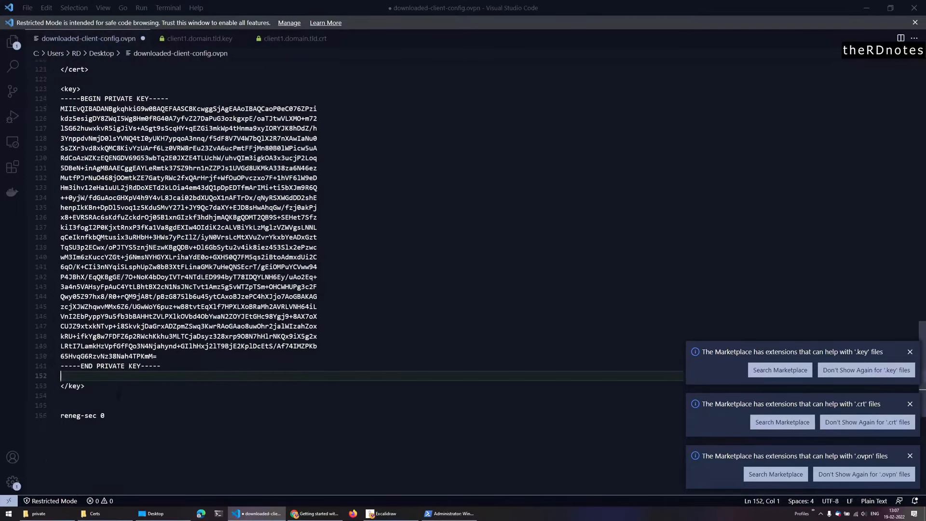
scroll(318, 278, up, 20)
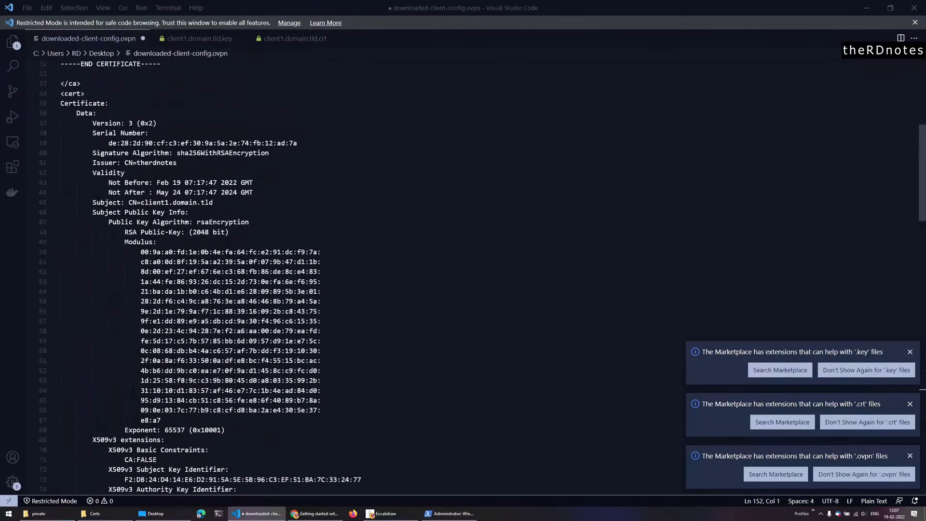
scroll(133, 391, up, 10)
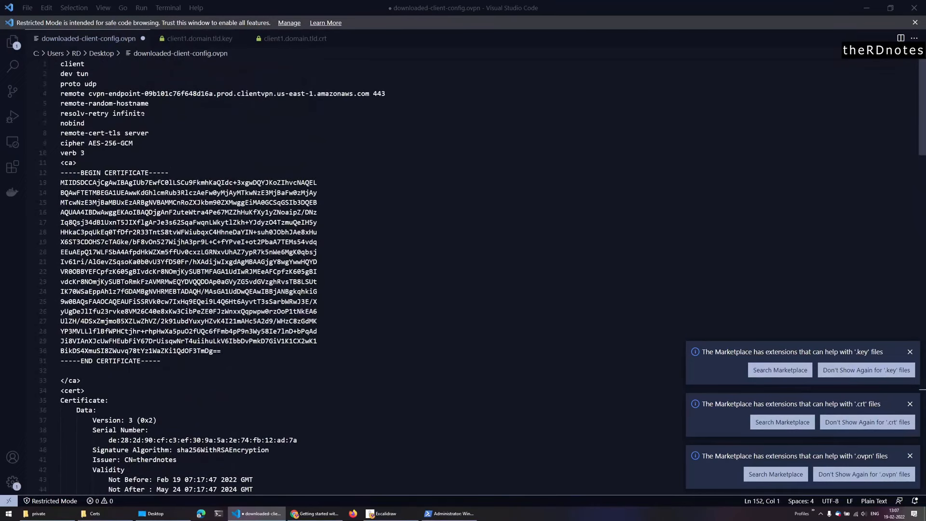
- Prefix the line-4 endpoint hostname with 'therdnotes.' and save the .ovpn file
click(89, 94)
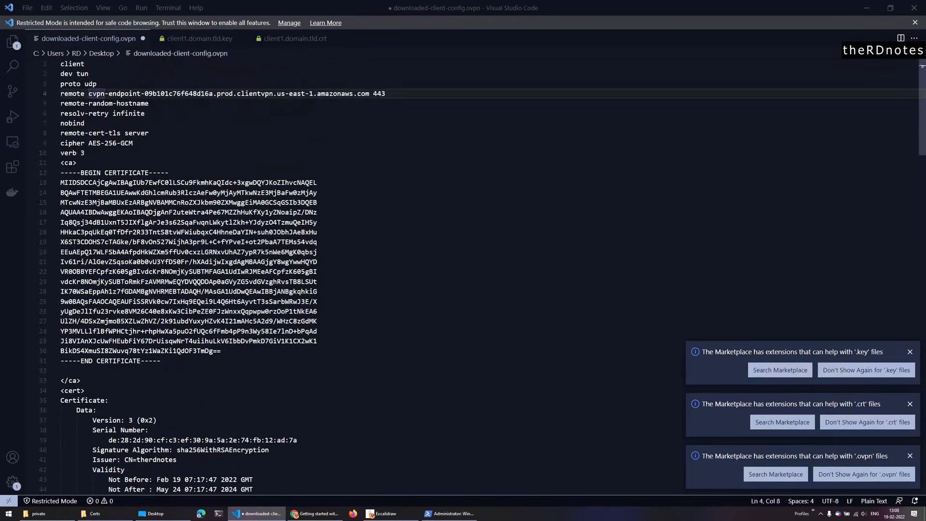
text(therd)
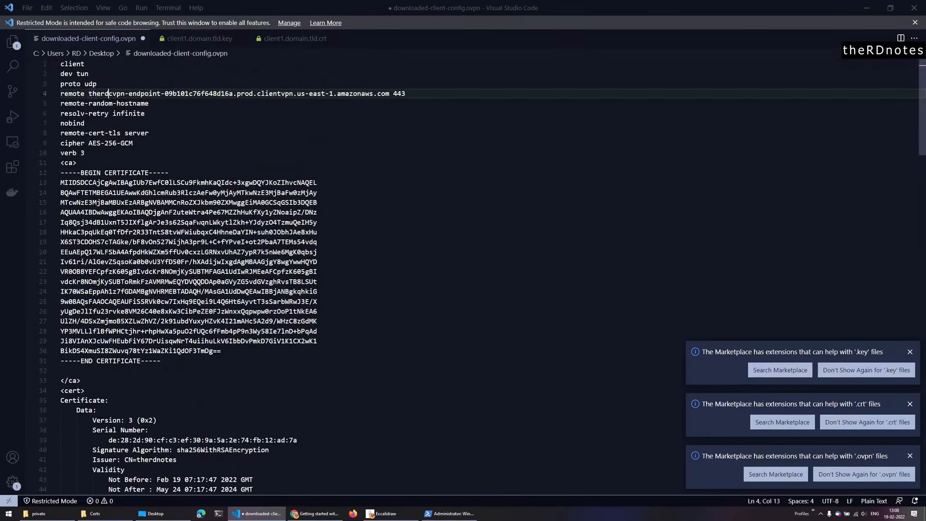
text(notes./)
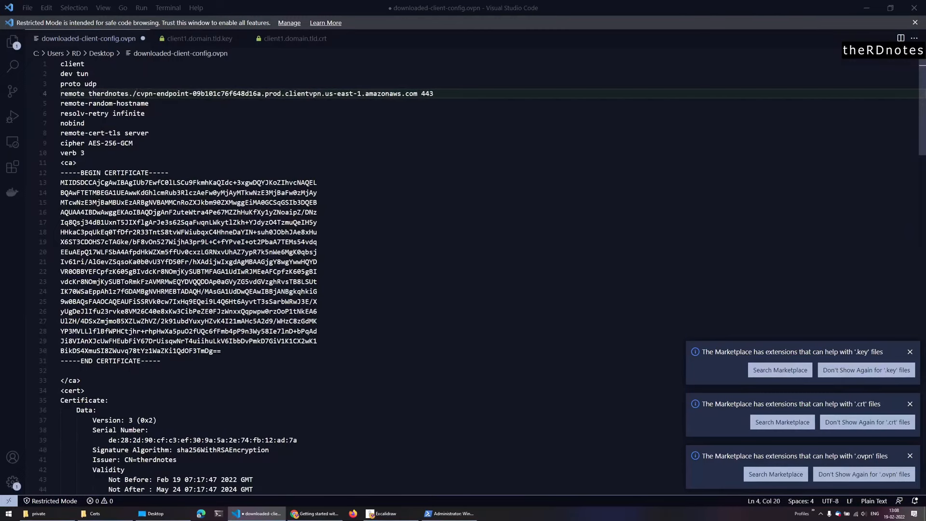
key(BackSpace)
key(ctrl+s)
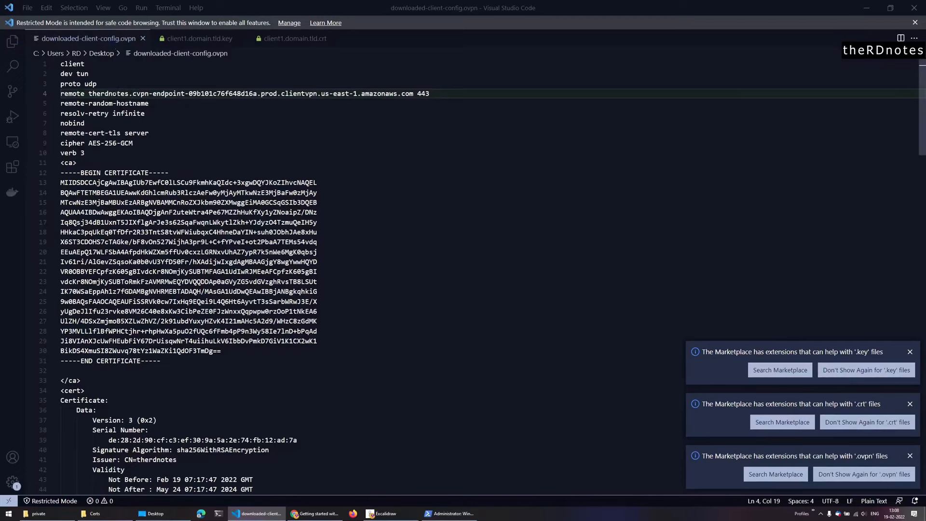
- Dismiss the .key, .crt and .ovpn extension recommendation notices
click(910, 352)
click(910, 403)
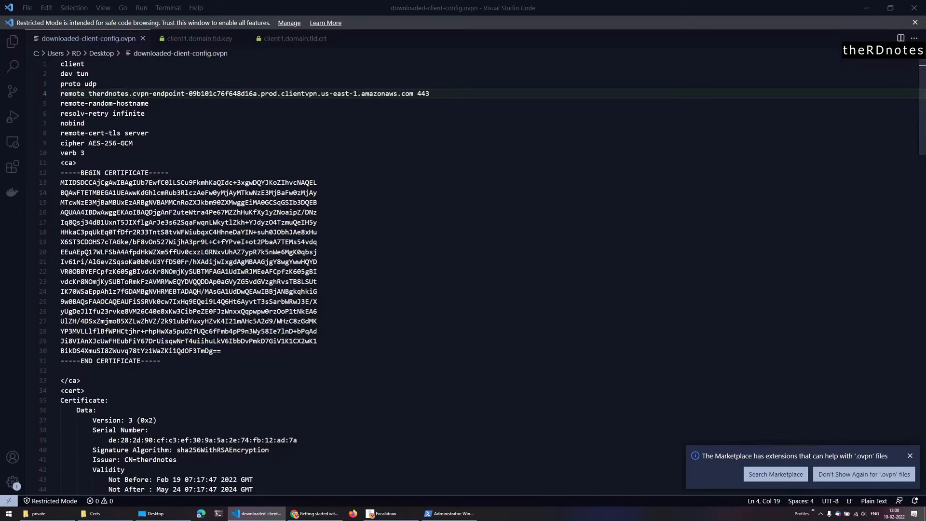
click(910, 455)
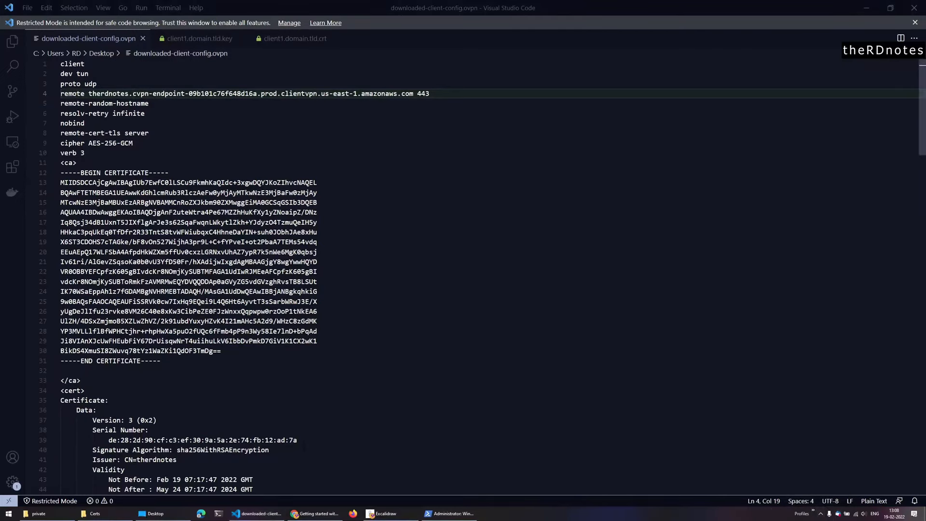
- Launch OpenVPN GUI and choose to import a configuration file from its tray menu
click(9, 513)
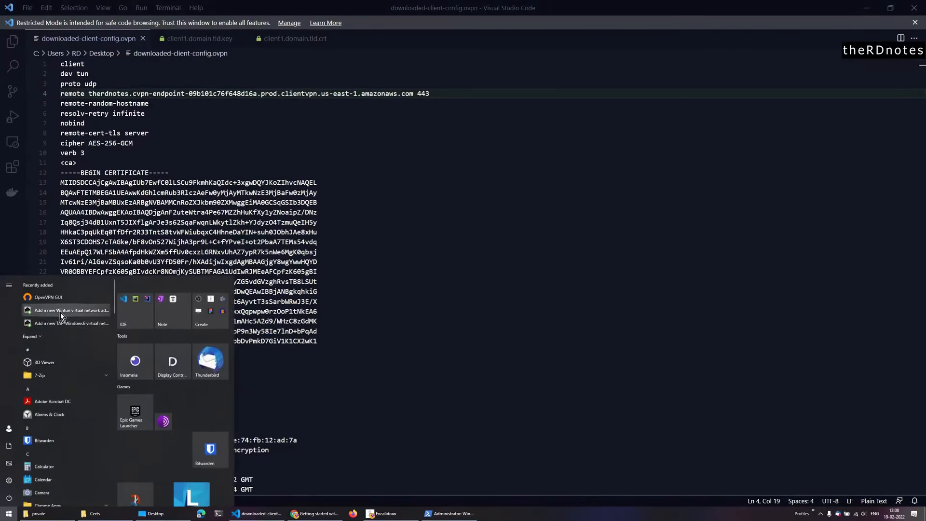
click(58, 300)
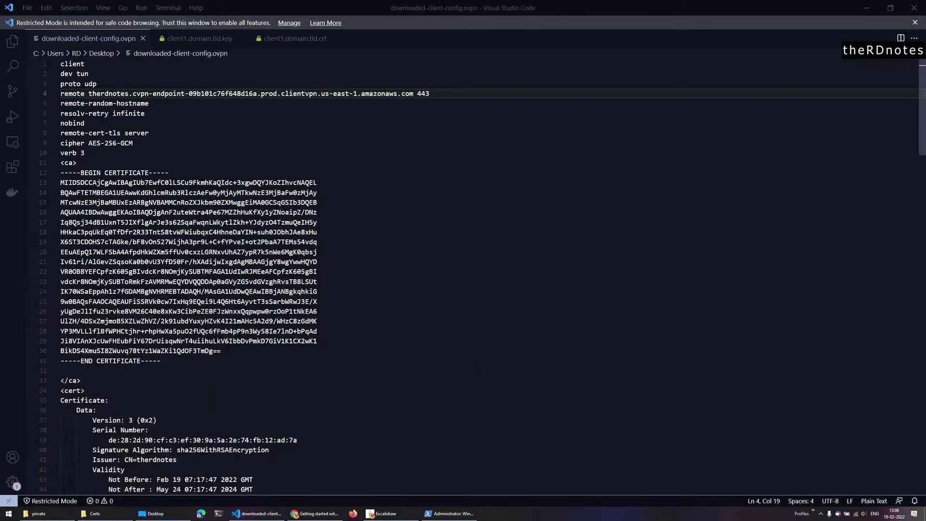
click(821, 513)
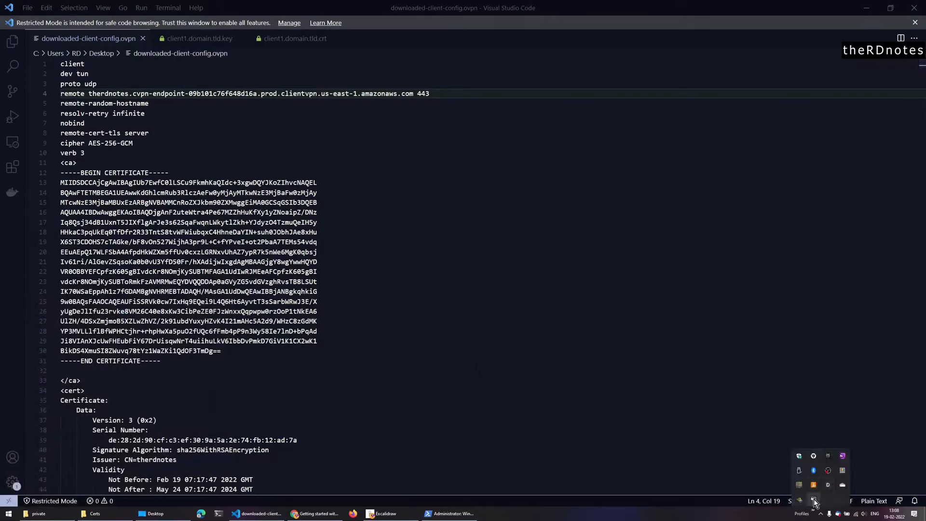
right_click(814, 501)
mouse_move(803, 478)
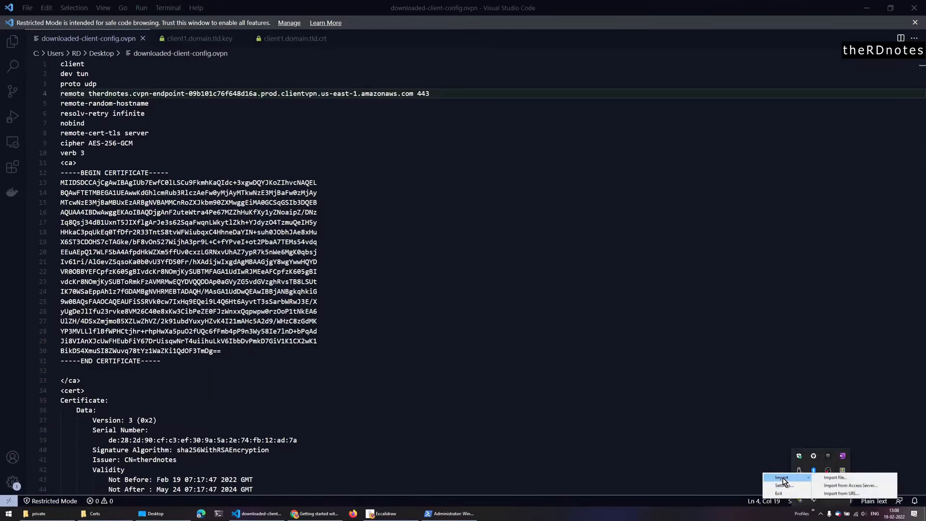
click(835, 478)
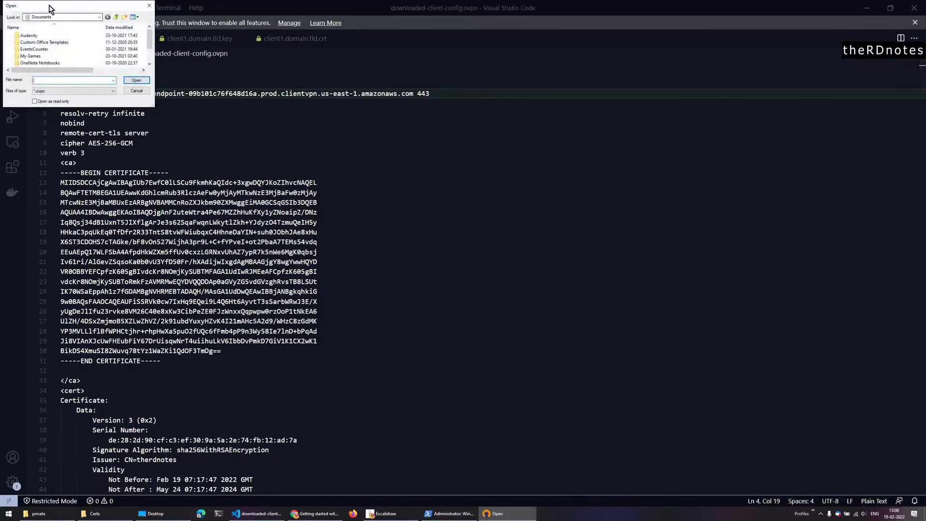
- Import downloaded-client-config.ovpn from the Desktop folder
drag(108, 9, 374, 138)
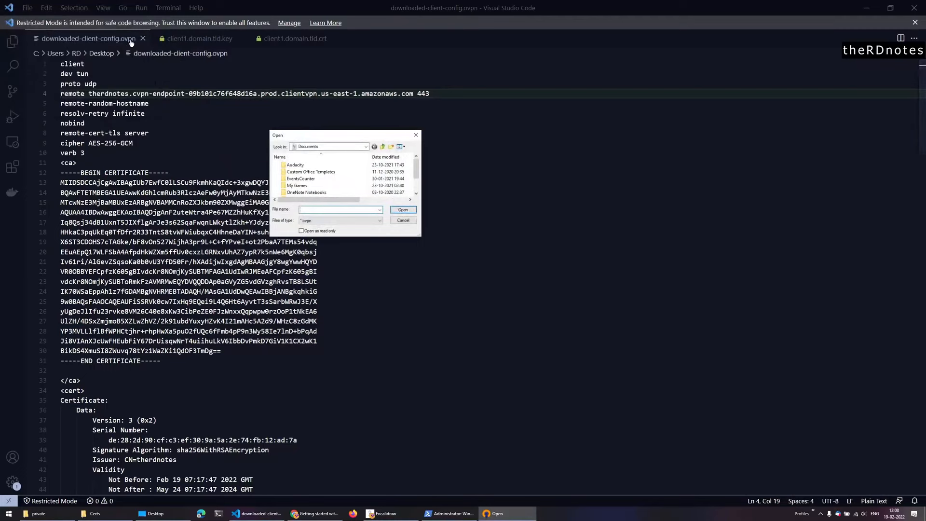
click(321, 147)
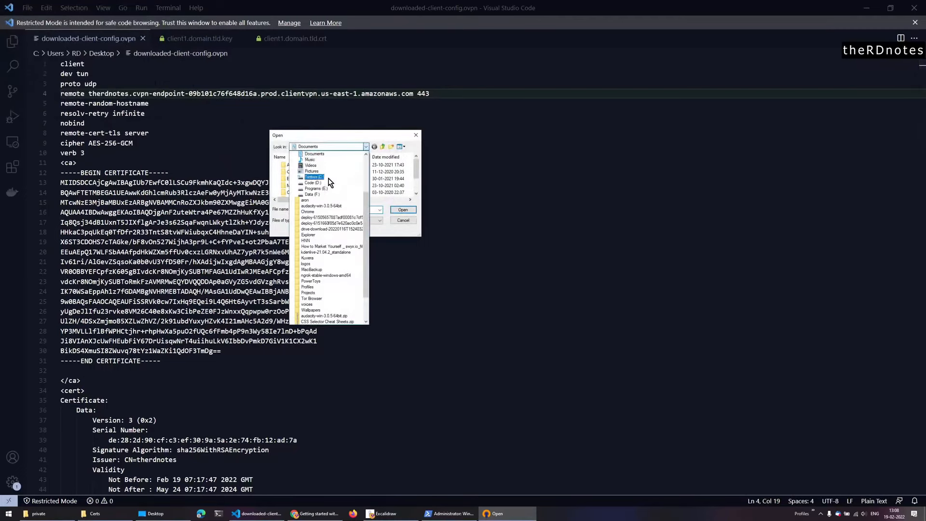
scroll(337, 217, down, 2)
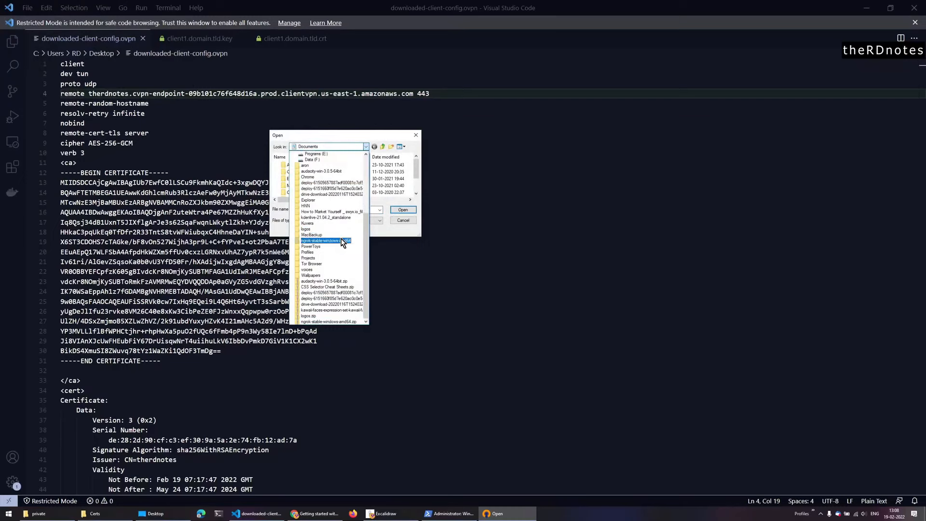
scroll(340, 242, up, 3)
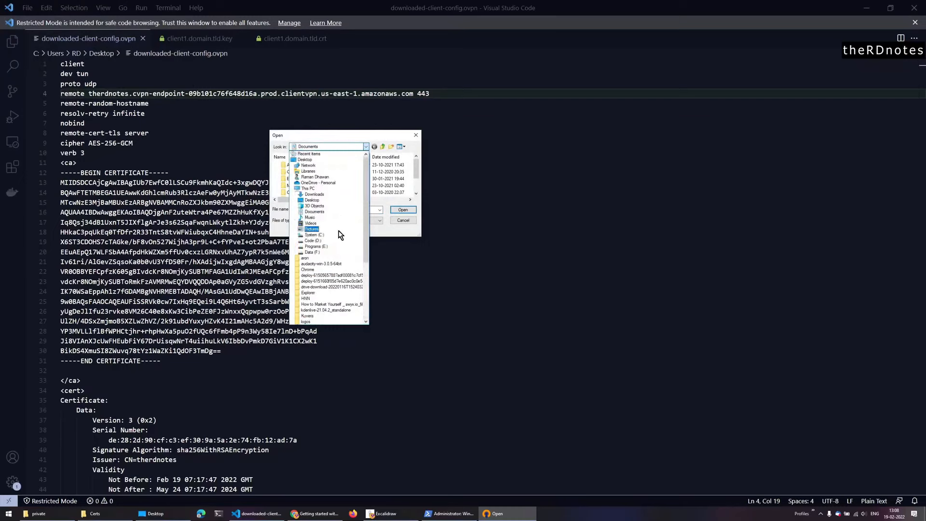
click(323, 161)
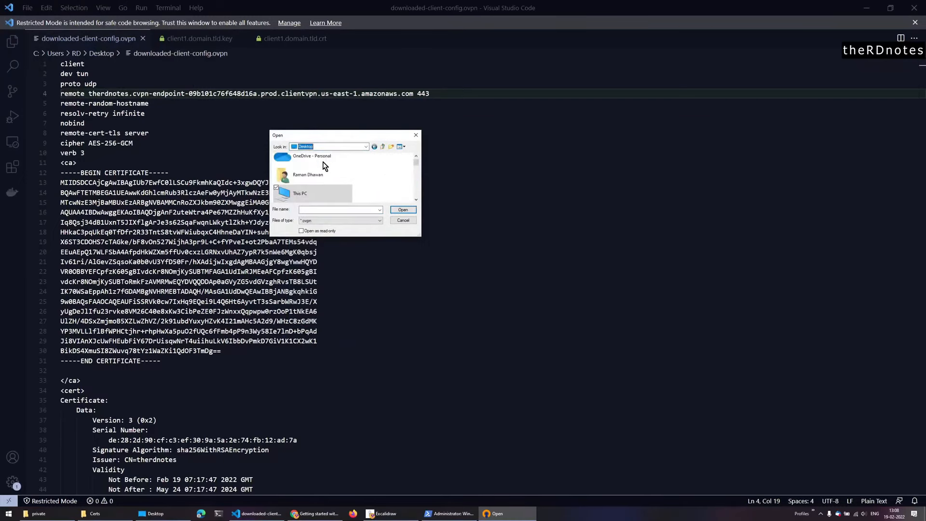
click(348, 210)
text(dow)
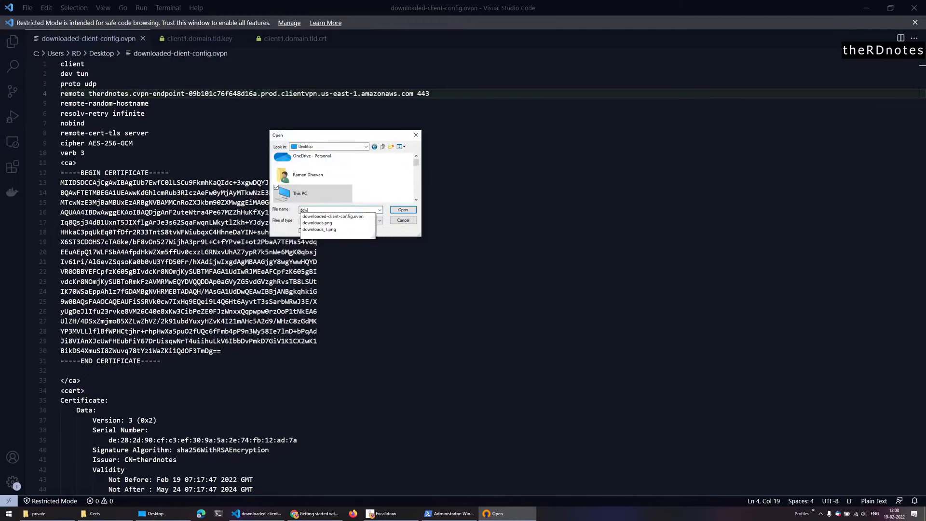
key(Down)
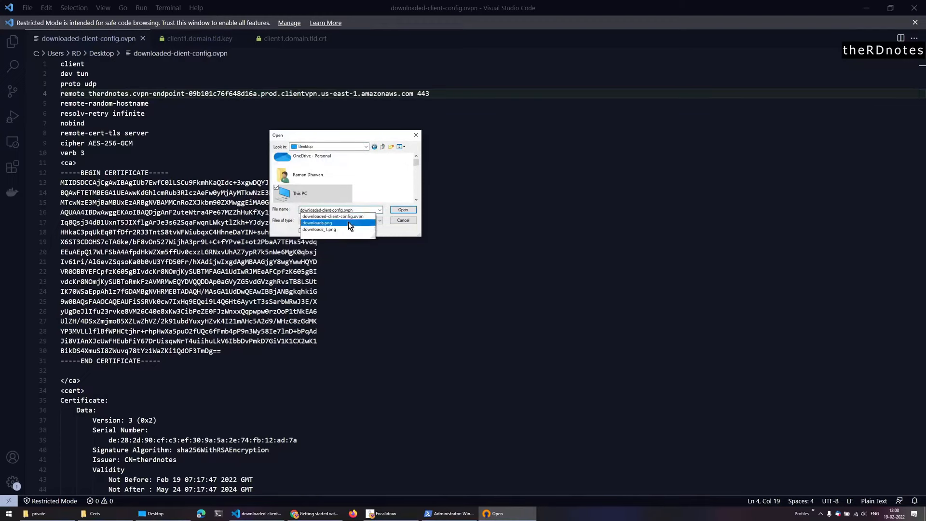
click(410, 211)
click(410, 211)
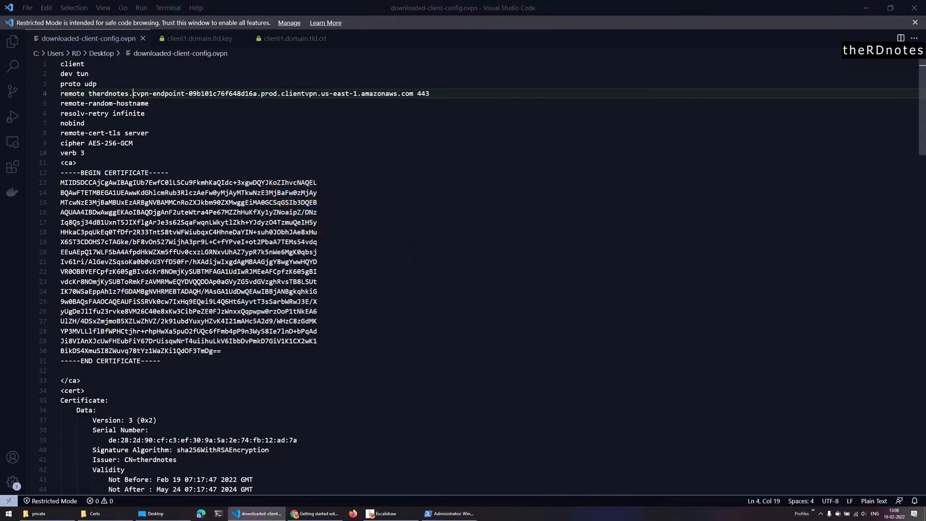
- Open the OpenVPN tray menu, then dismiss it
click(820, 513)
right_click(813, 501)
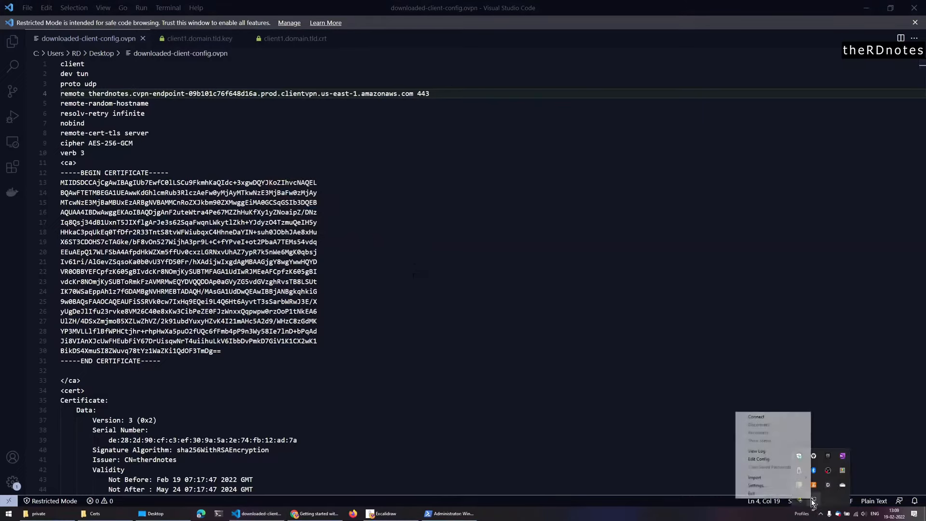
click(592, 357)
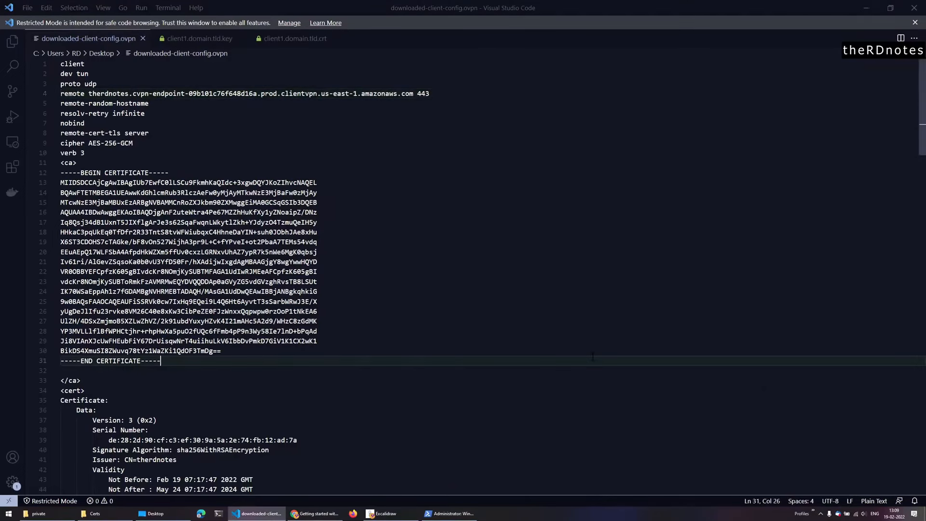
- Close the configuration download prompt and refresh the Client VPN endpoint status
click(316, 513)
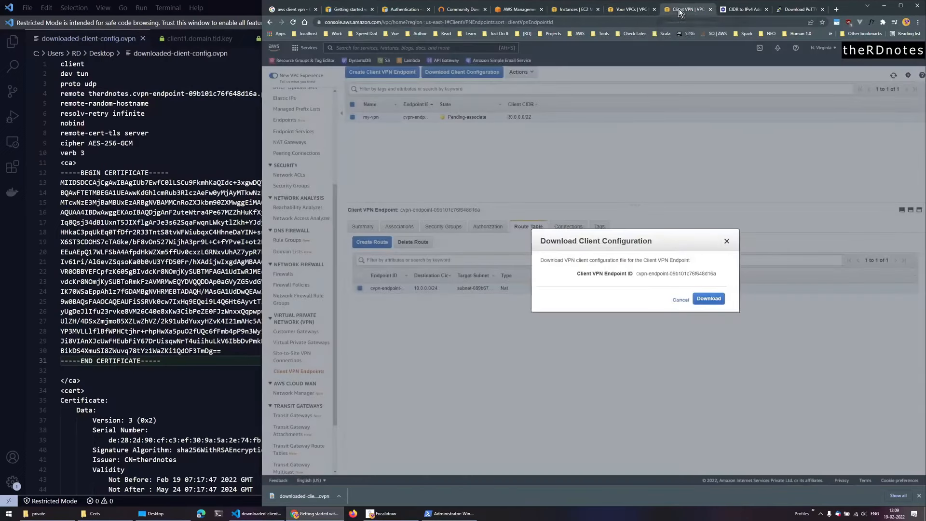
click(687, 9)
click(680, 299)
click(894, 75)
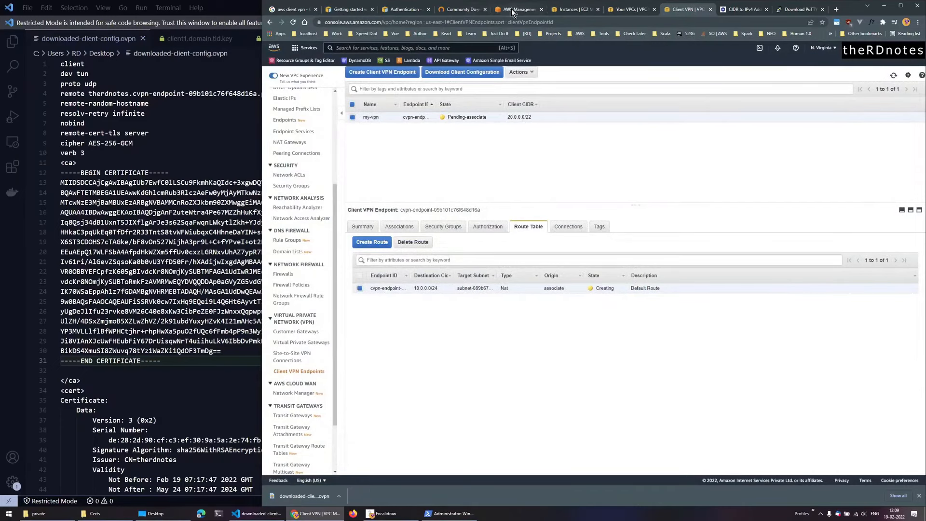
- Read the guide's note on prefixing a random string like asdfa. to the endpoint DNS name
click(347, 9)
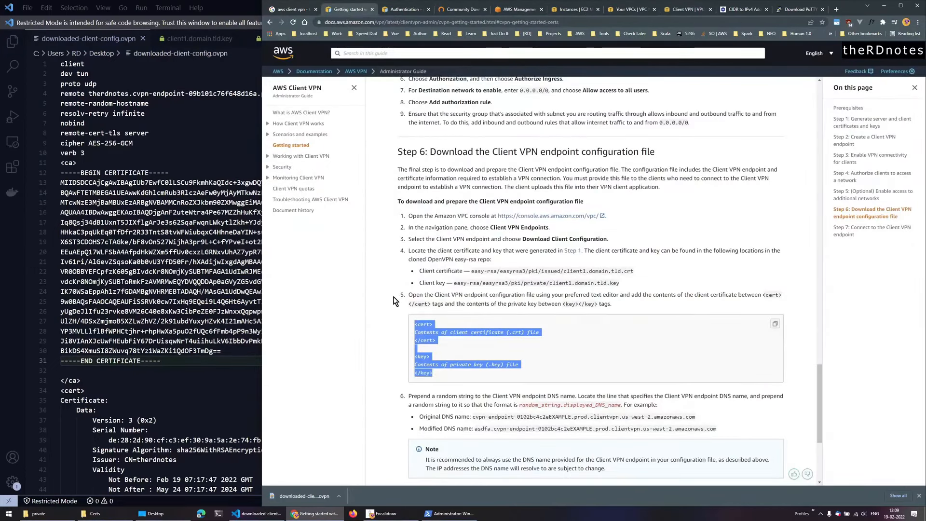
drag(423, 323, 444, 354)
scroll(444, 354, down, 3)
click(465, 269)
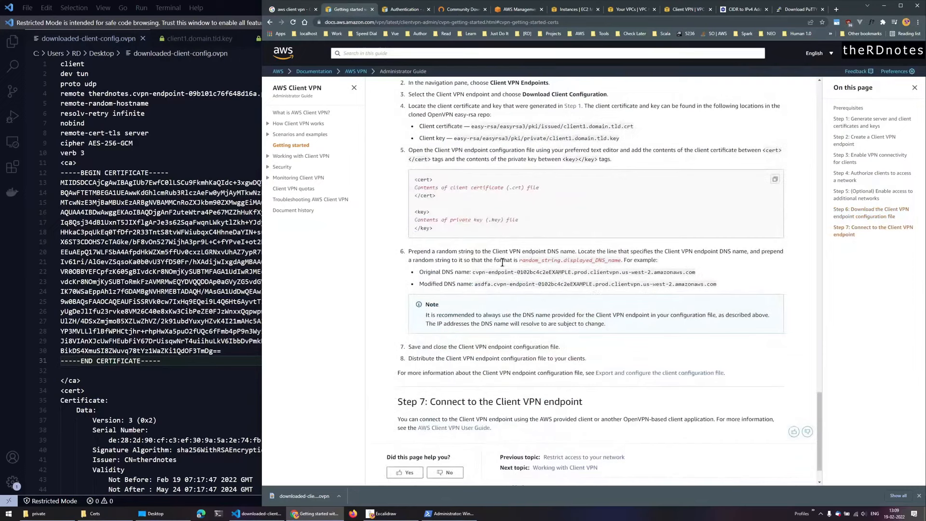
drag(520, 261, 561, 261)
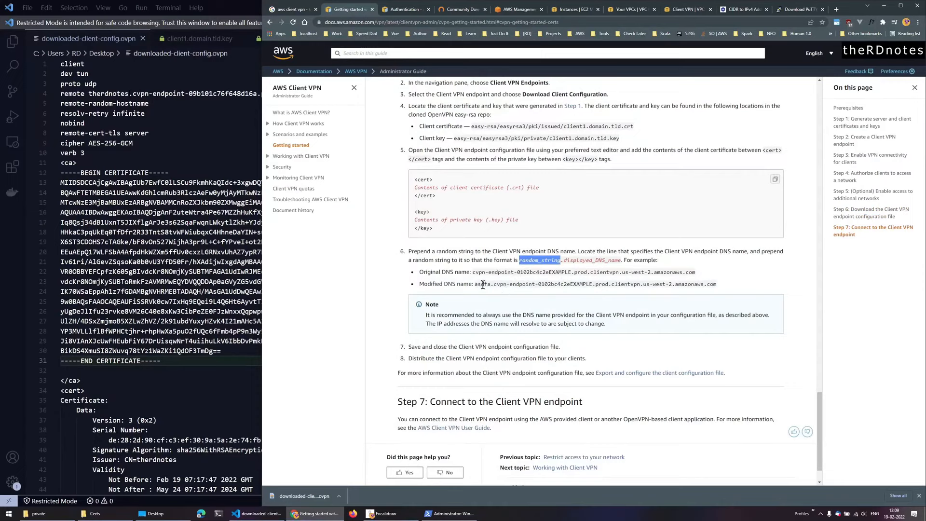
drag(475, 284, 495, 284)
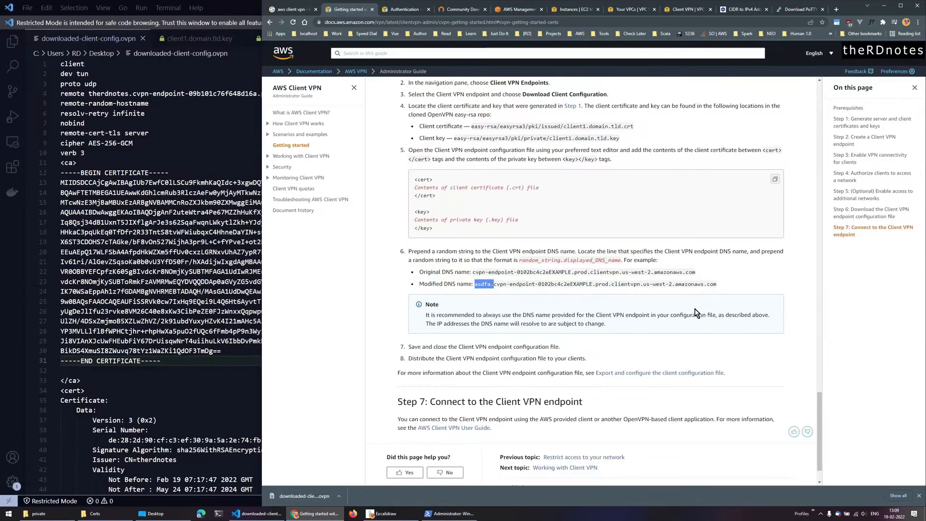
scroll(629, 350, down, 1)
drag(420, 358, 557, 384)
click(557, 383)
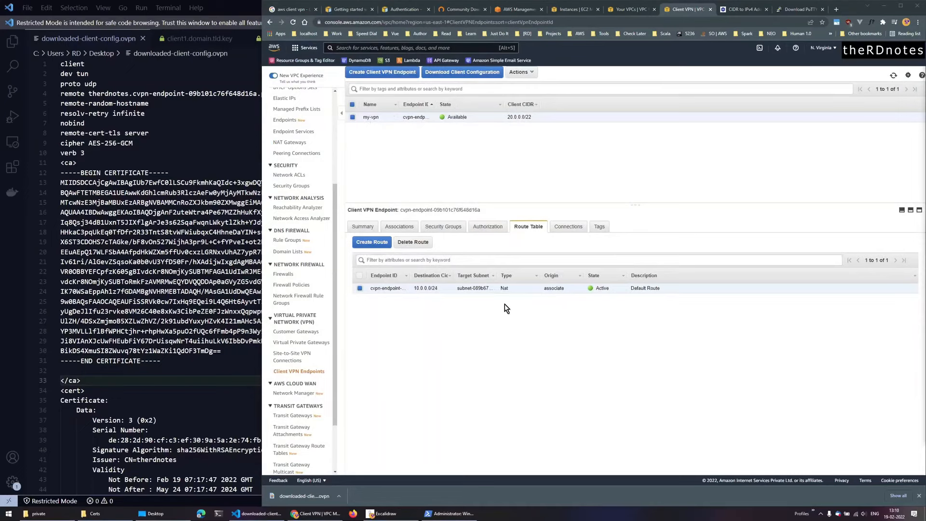
- Check the endpoint's subnet associations and its route table
click(443, 227)
click(410, 229)
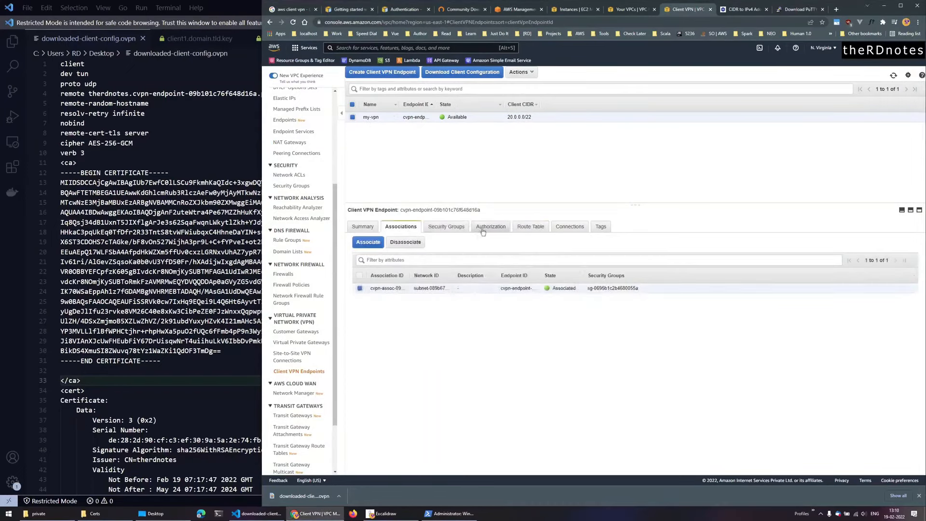
click(531, 227)
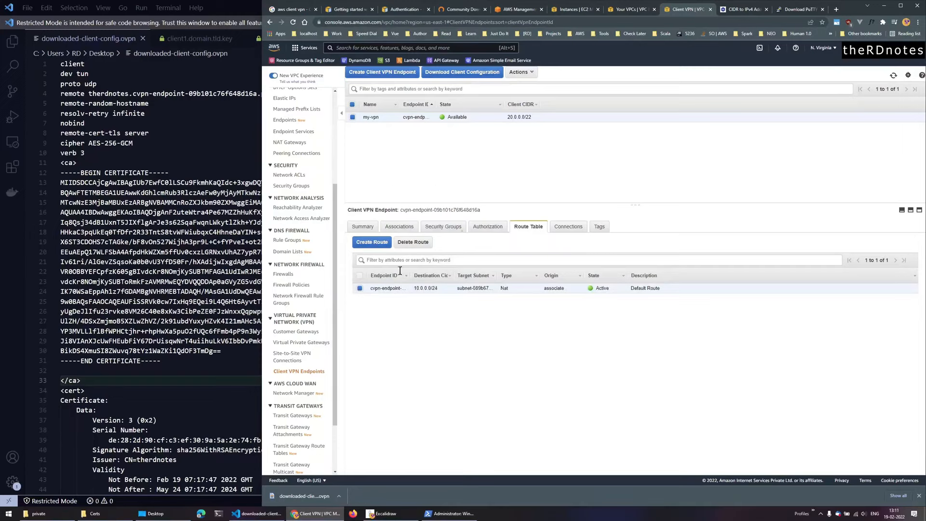
- Connect OpenVPN GUI using the imported downloaded-client-config profile
click(822, 516)
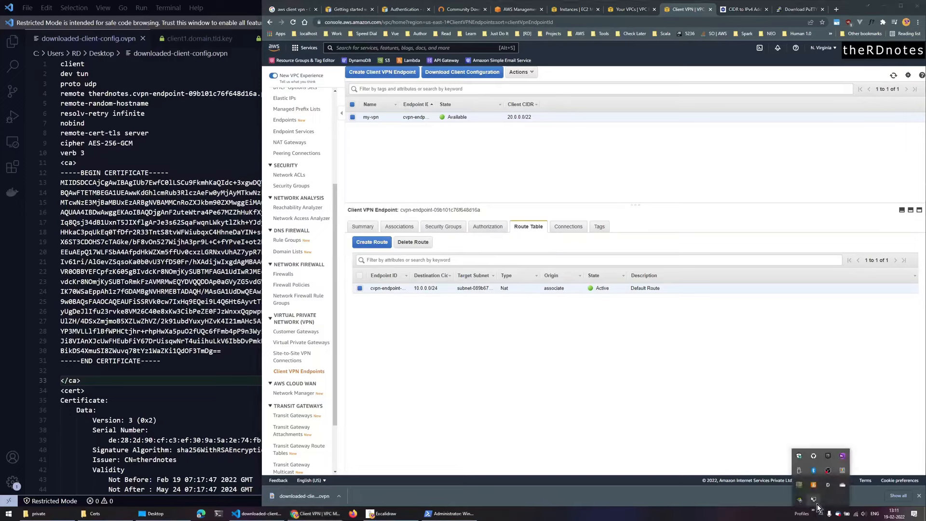
right_click(816, 502)
click(787, 422)
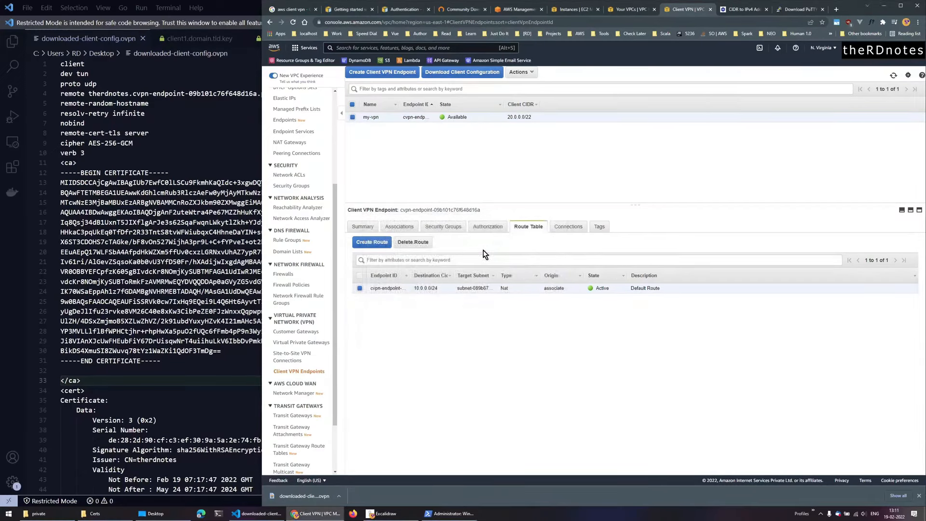
- Show the OpenVPN connection status, connected with assigned IP 20.0.0.130
click(821, 513)
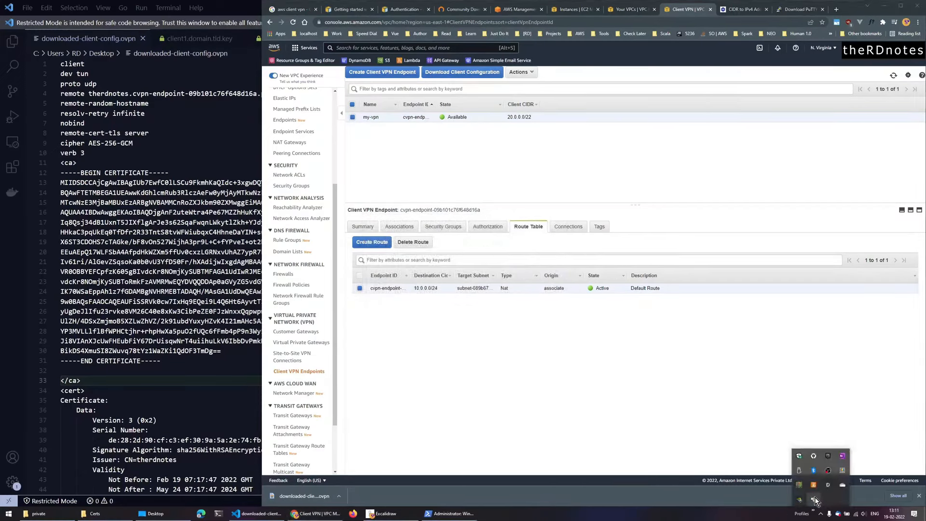
right_click(815, 501)
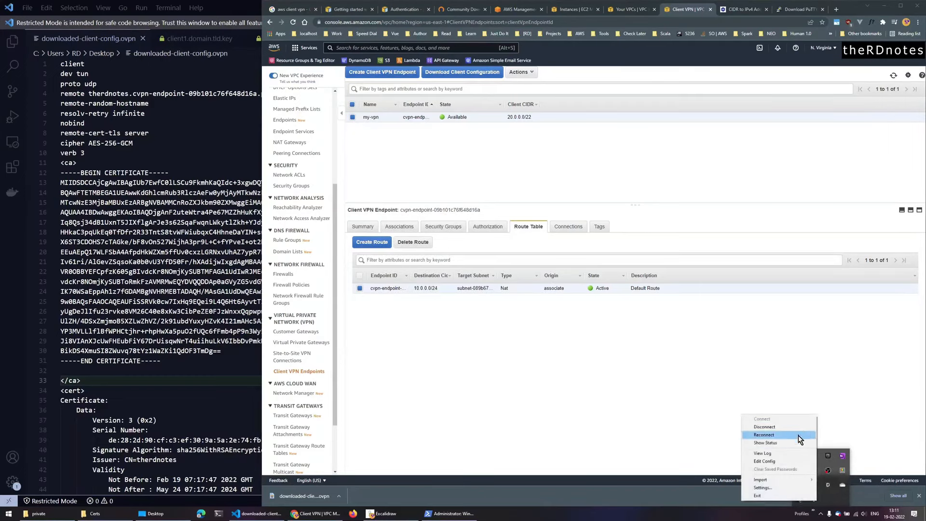
click(796, 442)
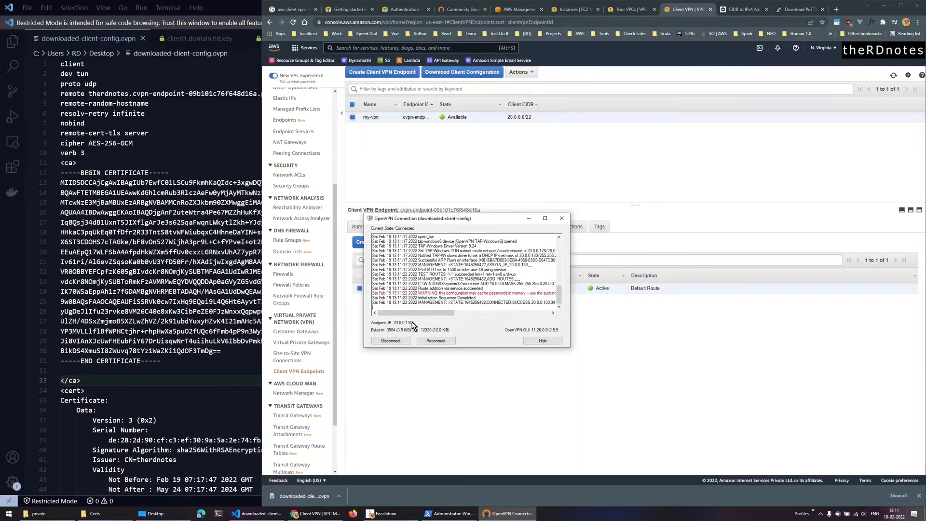
- Open an Ubuntu terminal and cd into the Windows Desktop folder under /mnt/c/Users
click(218, 515)
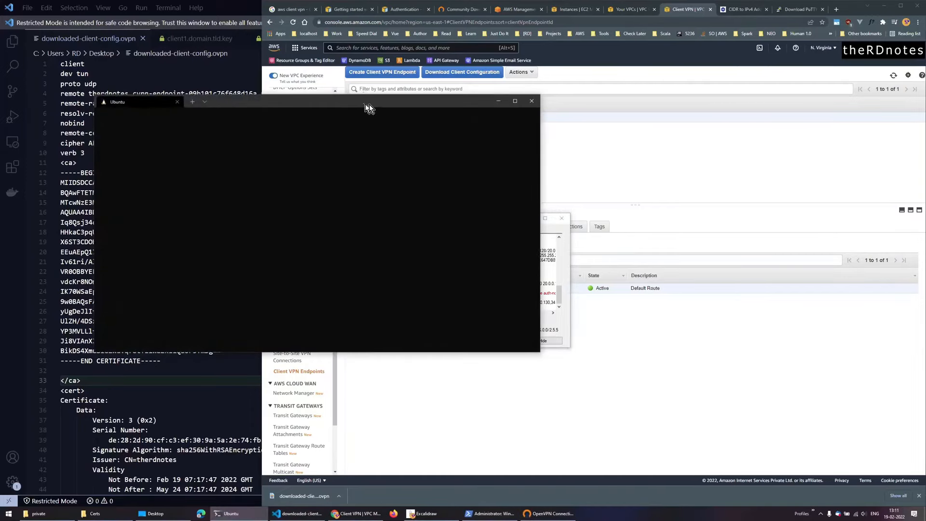
drag(369, 104, 555, 105)
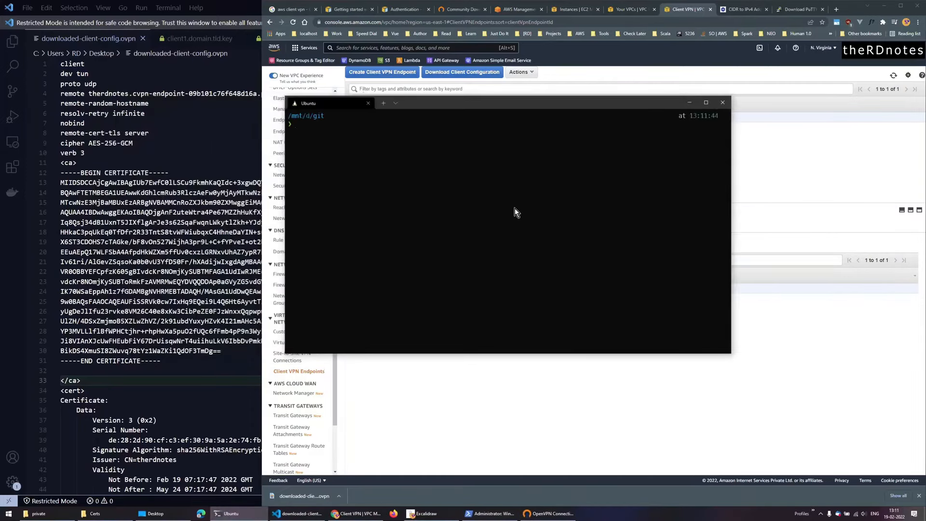
text(cd /)
key(Right)
key(BackSpace)
key(BackSpace)
key(BackSpace)
key(BackSpace)
key(BackSpace)
text(Desktop/)
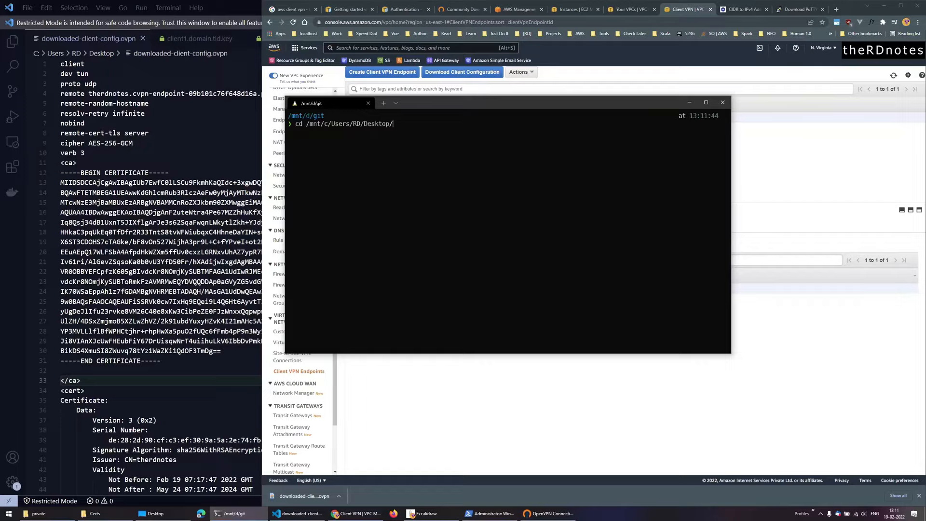
key(Return)
- Begin the command ssh -i demo-vpn.pem ec2-user@ with Tab completion
text(ssh)
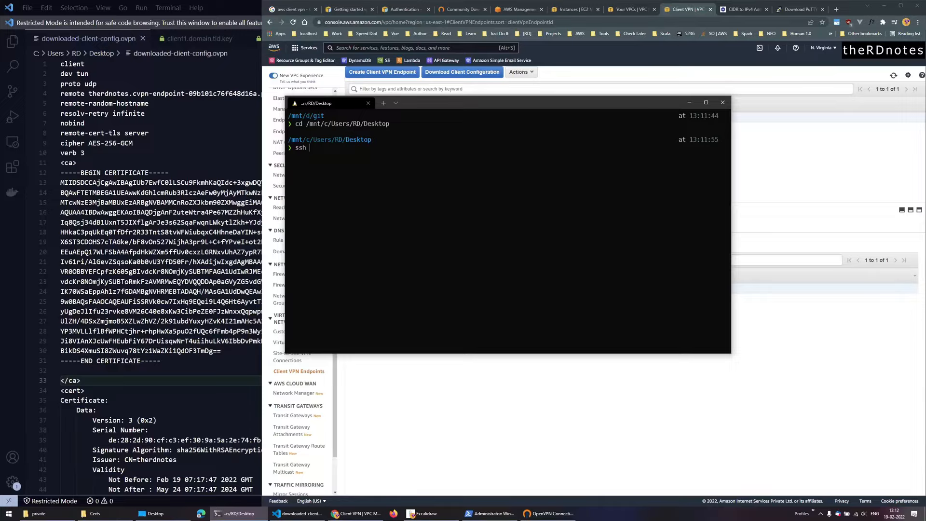
text(-i dem)
key(Tab)
text(ec2-user@)
- Copy the instance's private IPv4 address 10.0.0.20 from the EC2 Instances page
click(533, 401)
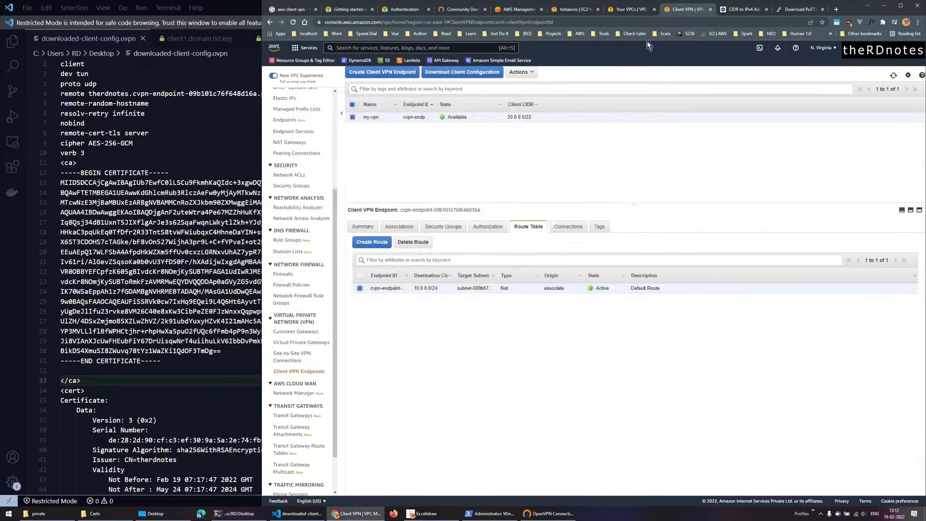
click(575, 10)
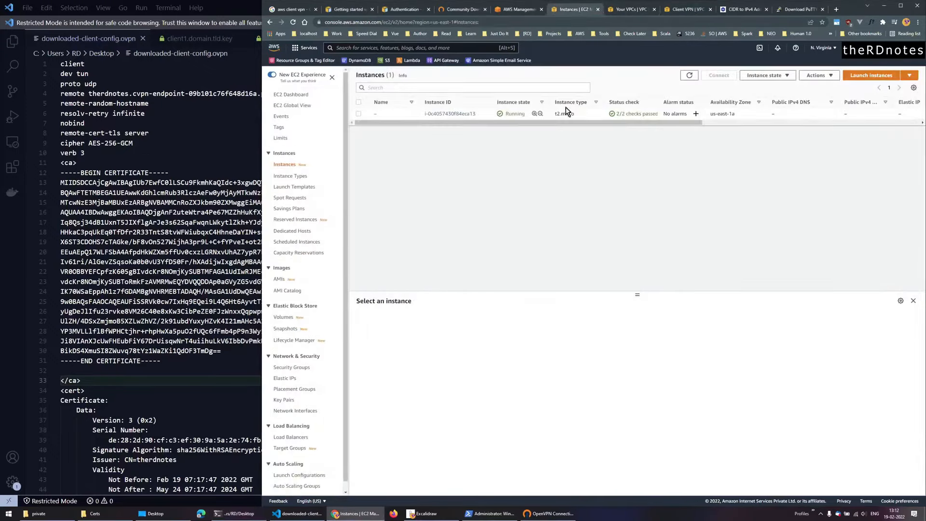
click(394, 118)
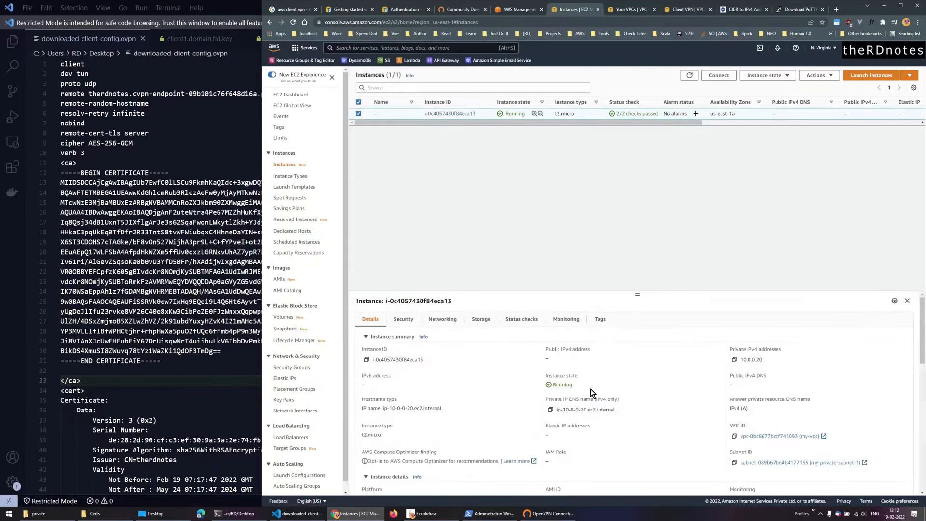
click(734, 359)
- Paste the IP into the ssh command, run it, and abort it when it hangs
key(alt+Tab)
key(ctrl+v)
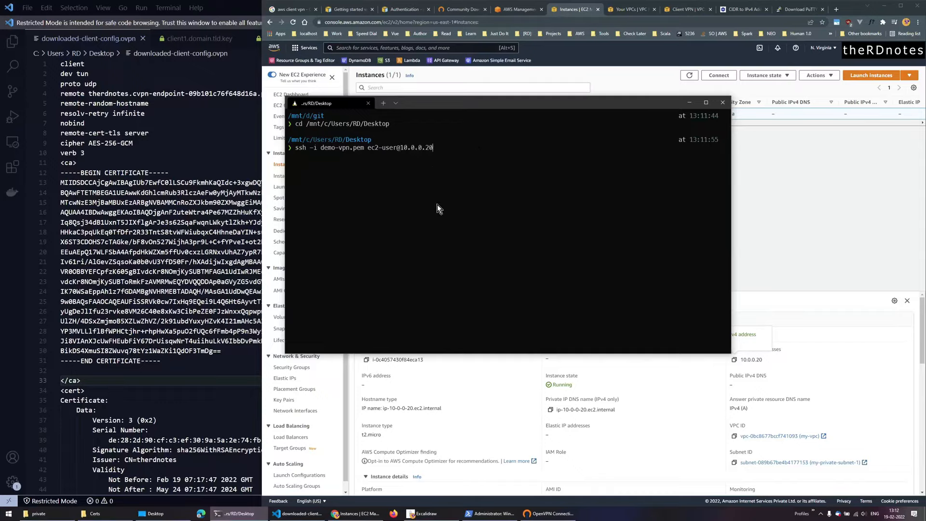
key(Return)
key(ctrl+c)
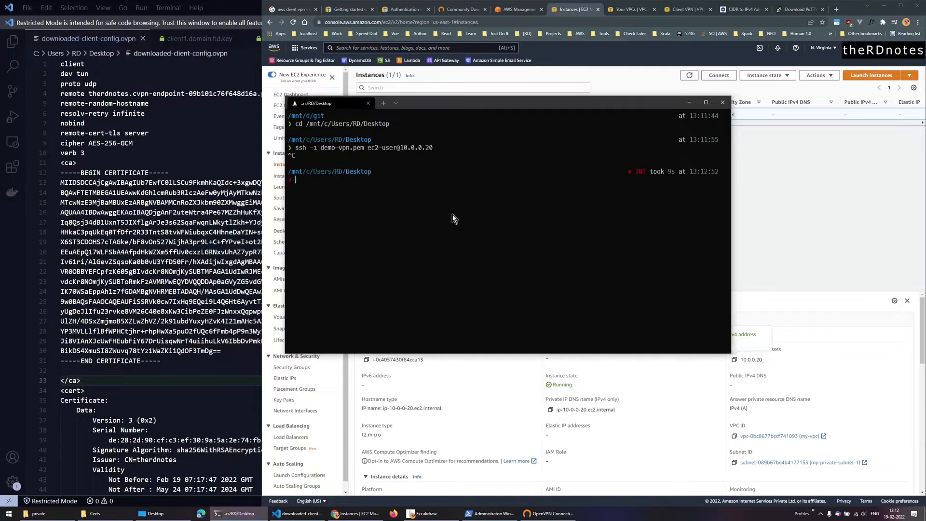
click(424, 514)
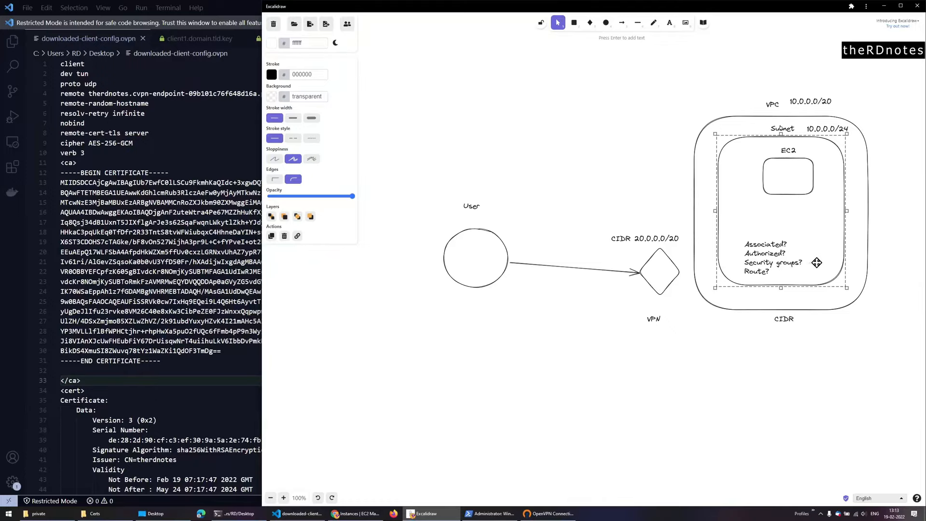
- After reviewing the VPN network diagram's checklist, return to the EC2 instances page
click(356, 514)
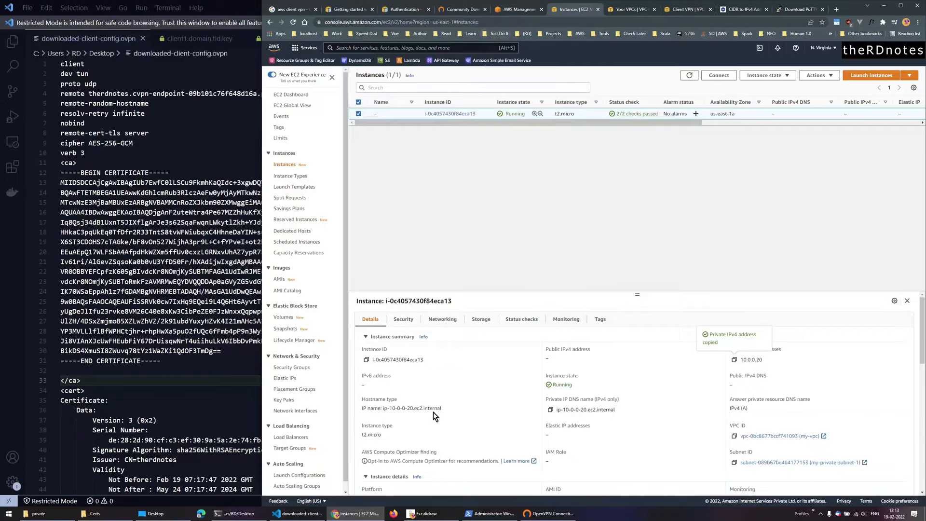
- Open the instance's private-sg security group in a new tab from its Security details
click(403, 320)
scroll(461, 395, down, 1)
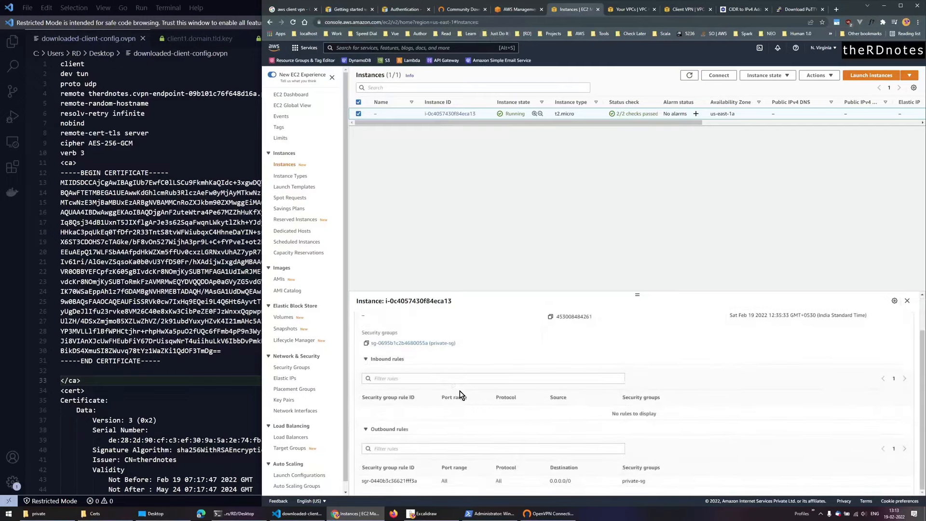
scroll(462, 395, up, 1)
middle_click(441, 387)
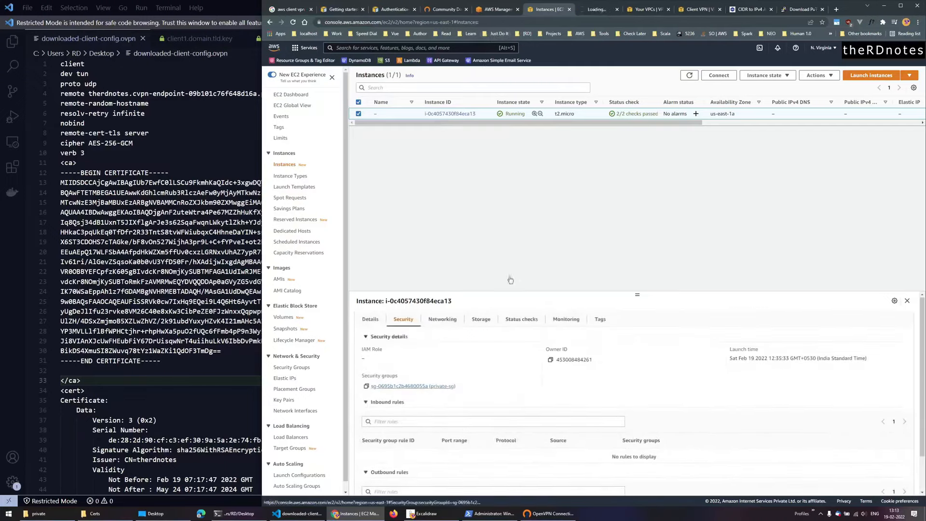
click(601, 10)
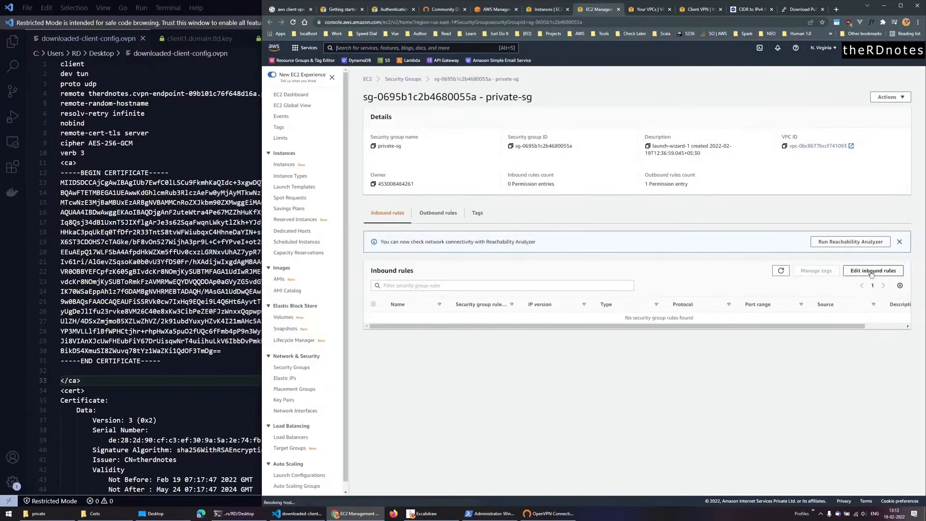
- Add an inbound SSH rule on port 22, leaving its Custom source empty
click(873, 271)
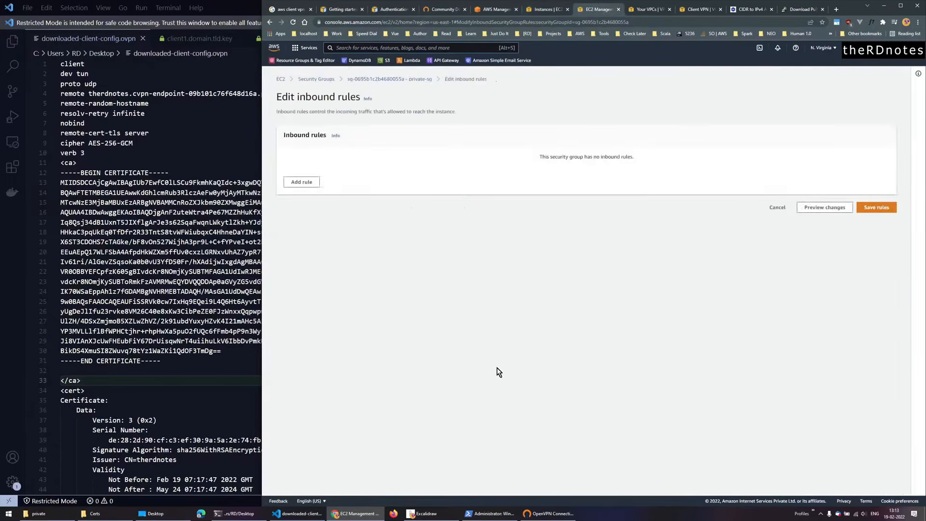
click(302, 182)
click(415, 170)
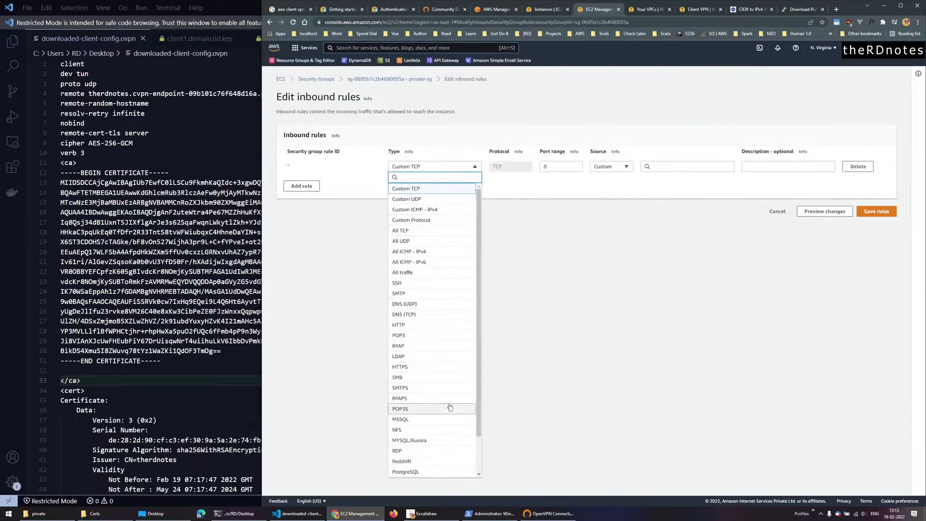
click(450, 283)
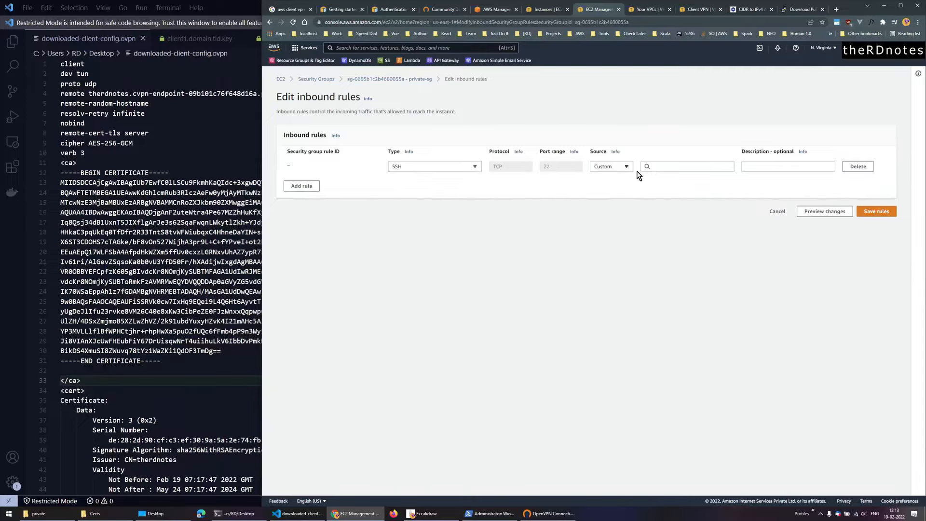
click(627, 167)
click(620, 190)
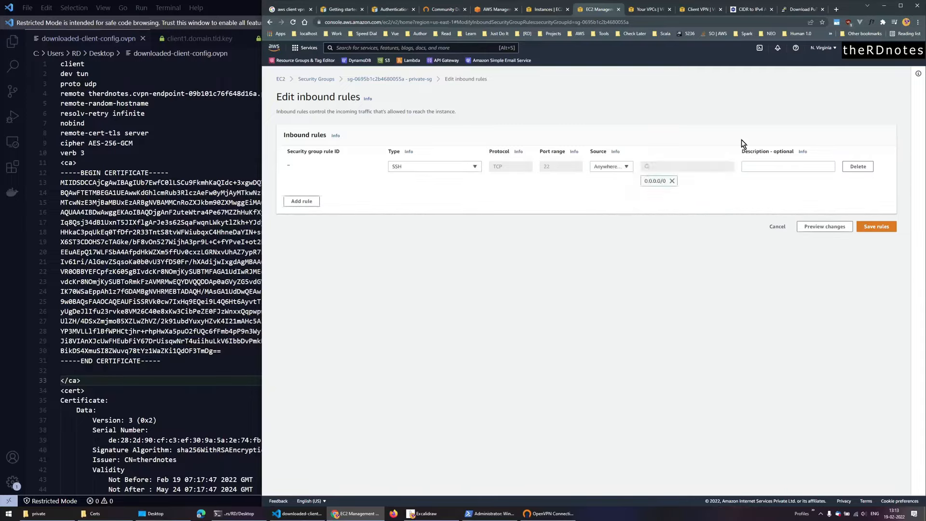
click(672, 181)
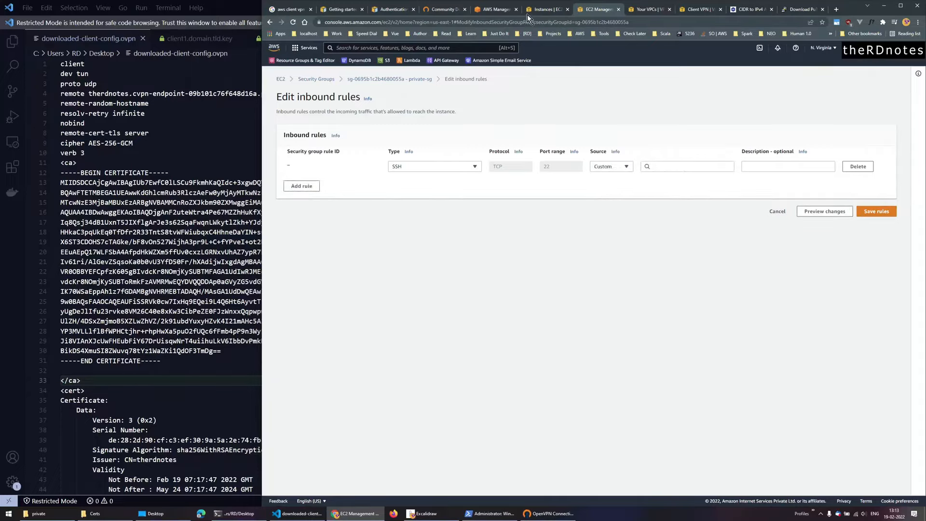
click(424, 513)
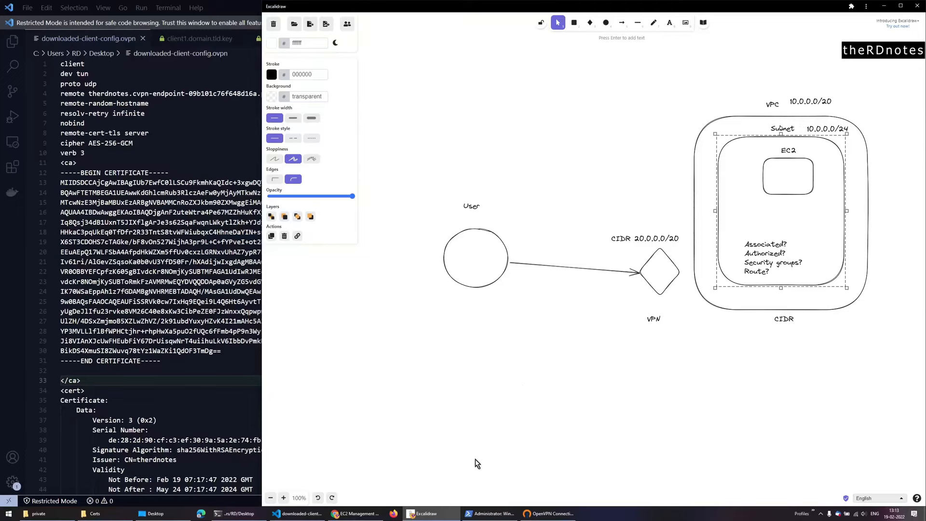
click(449, 514)
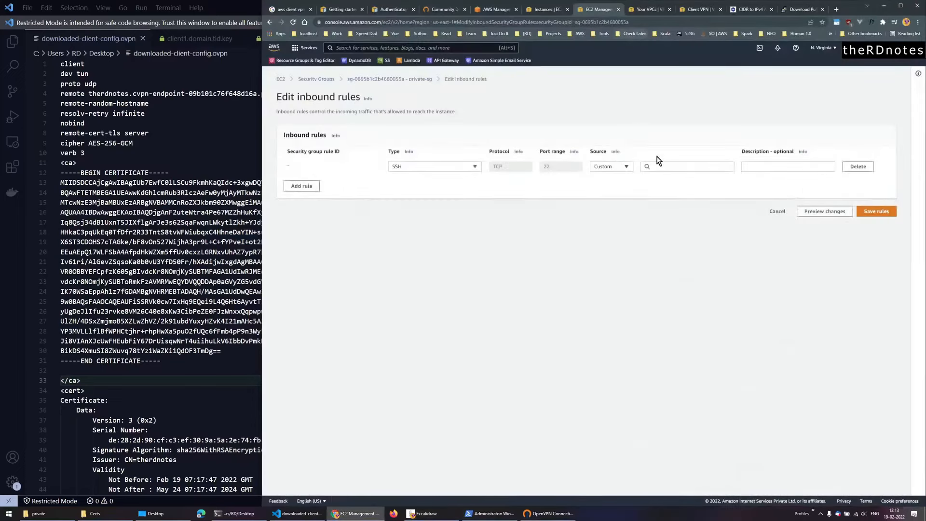
- Copy my-private-subnet-1's IPv4 CIDR 10.0.0.0/26 from the VPC Subnets list
click(638, 15)
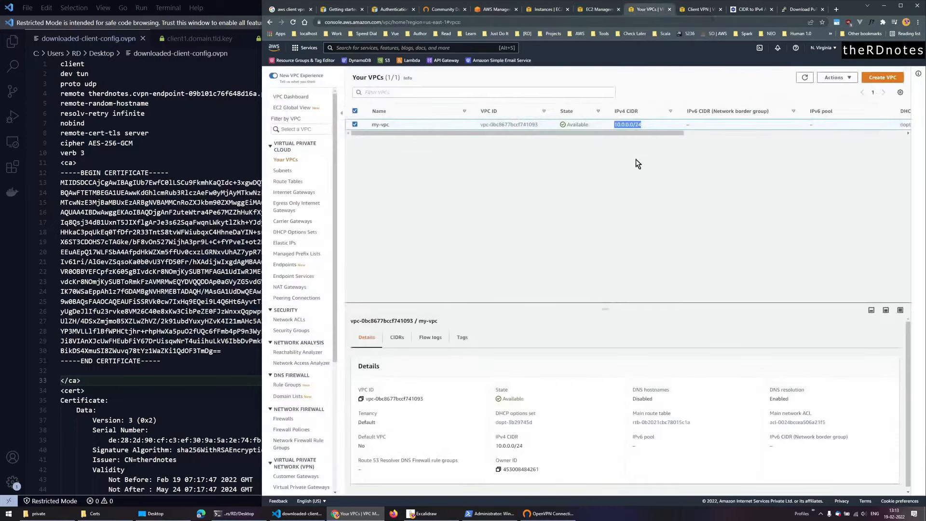
click(283, 171)
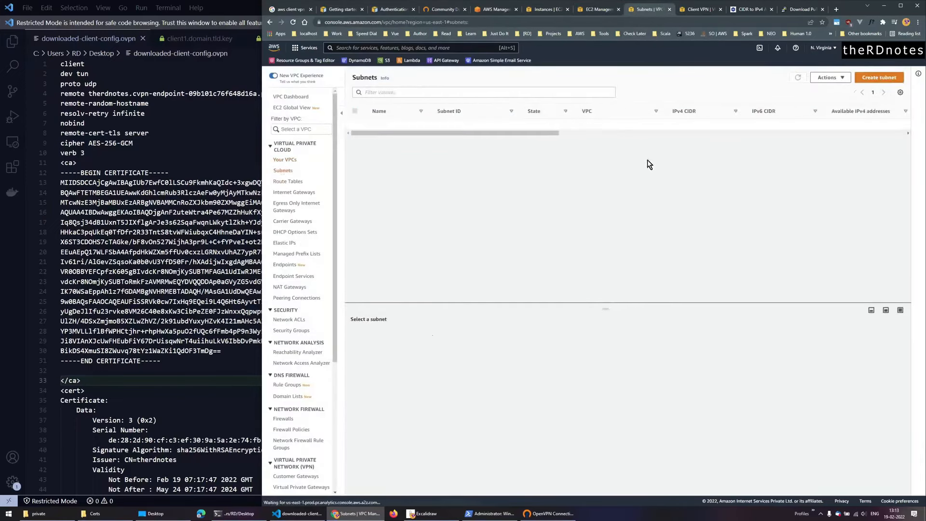
click(393, 124)
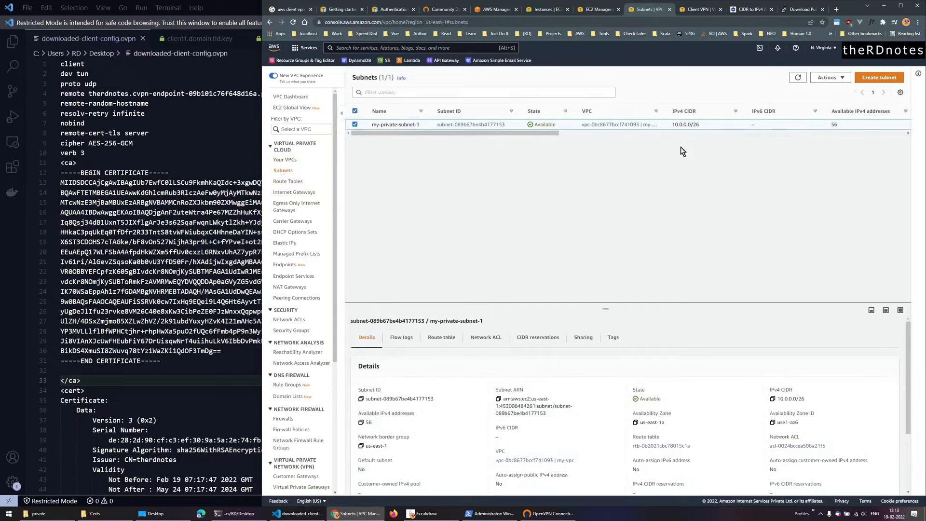
drag(673, 125, 717, 126)
key(ctrl+c)
- Set the private-sg SSH rule's source to 10.0.0.0/26 and save the inbound rules
click(596, 10)
click(672, 165)
key(ctrl+v)
click(668, 194)
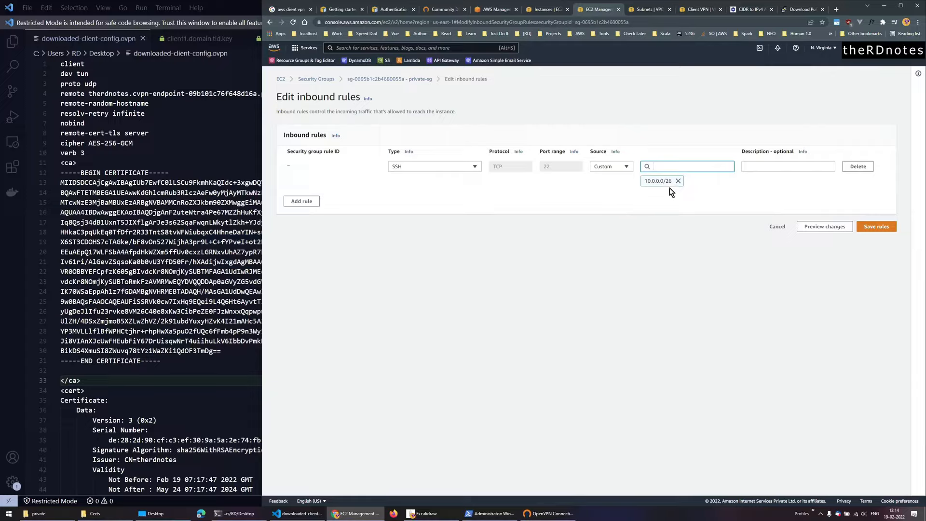
click(877, 226)
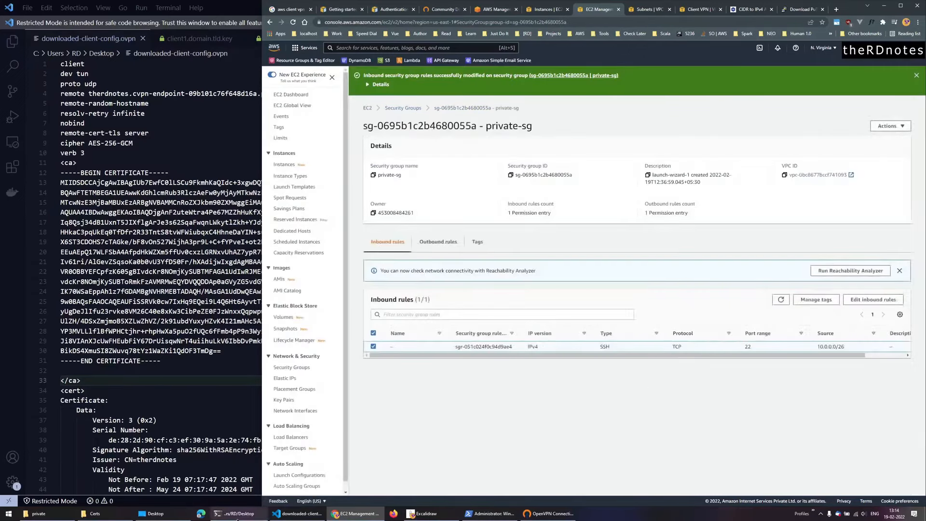
click(236, 514)
- Rerun the ssh command to 10.0.0.20 and accept the host key fingerprint with 'yes'
key(Up)
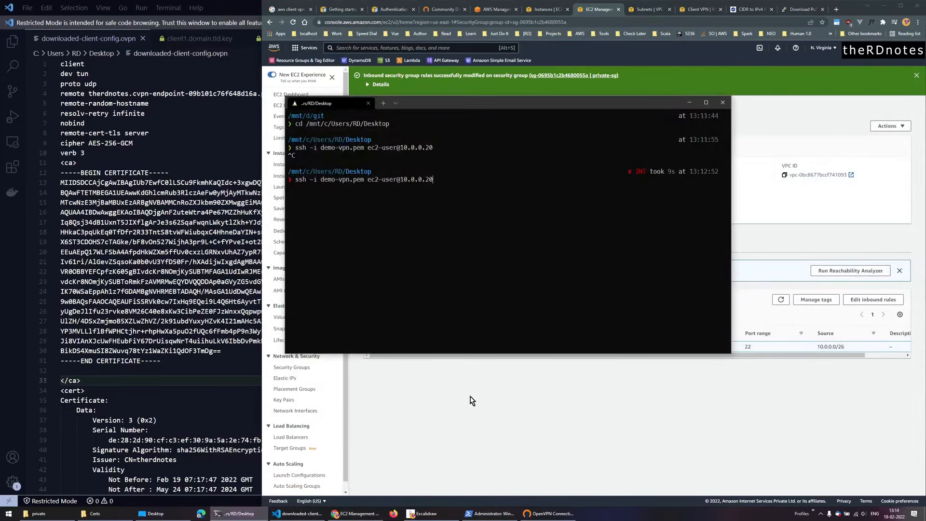
key(Return)
text(yes)
key(Return)
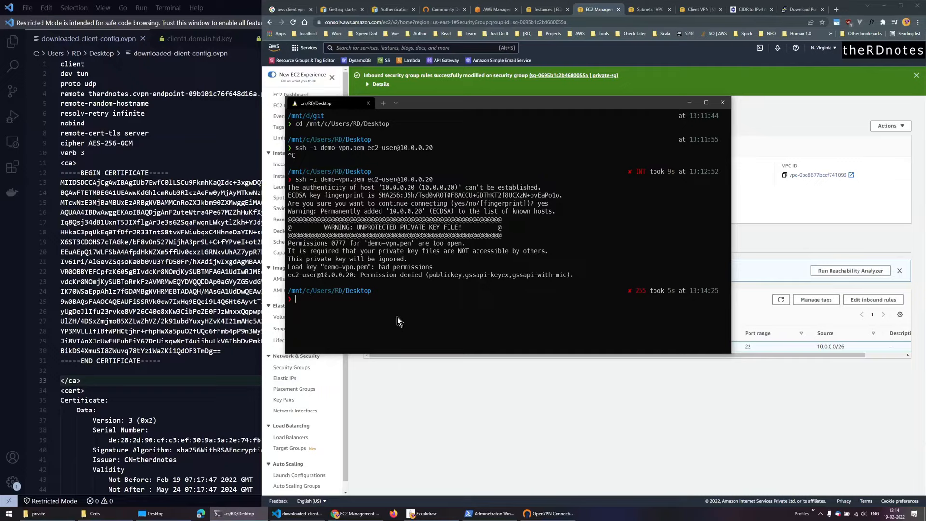
- Run chmod 400 demo-vpn.pem, then retry the ssh connection
text(chmod 400)
text(demo-vpn.pem)
key(Return)
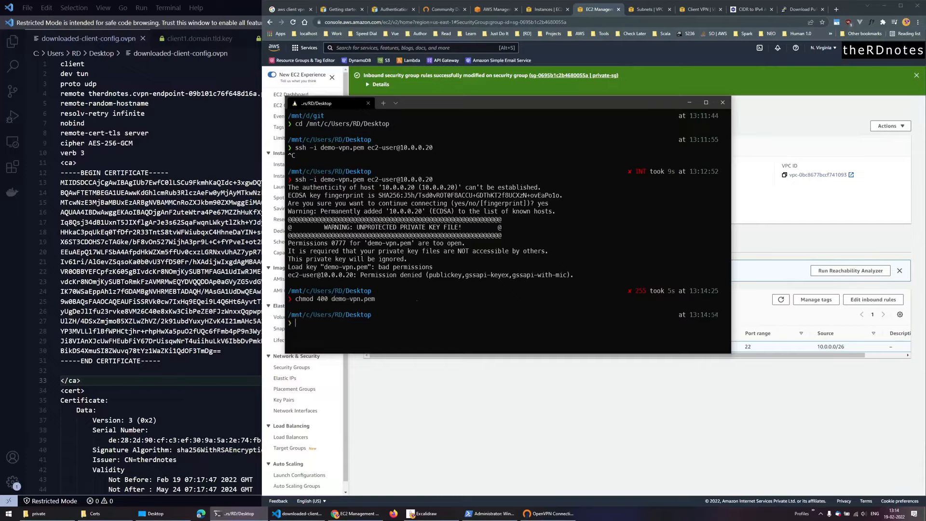
key(Up)
key(Up)
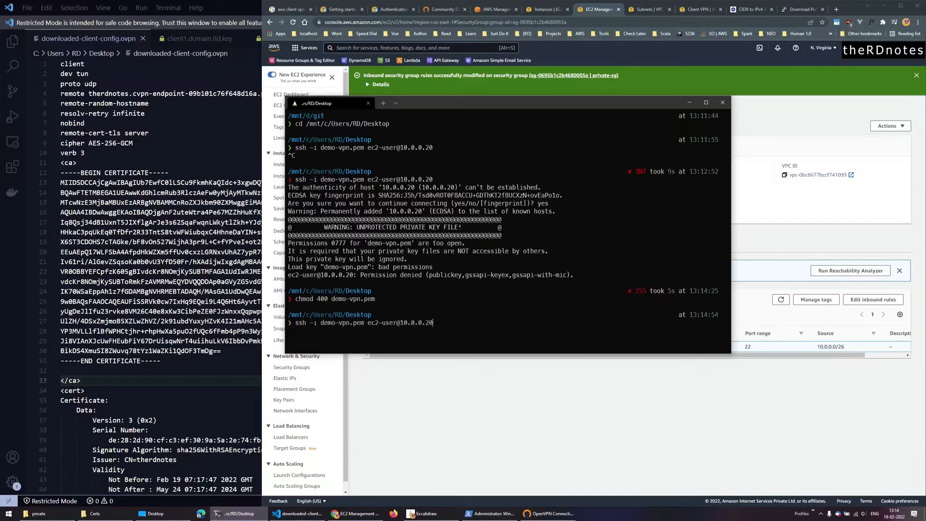
key(Return)
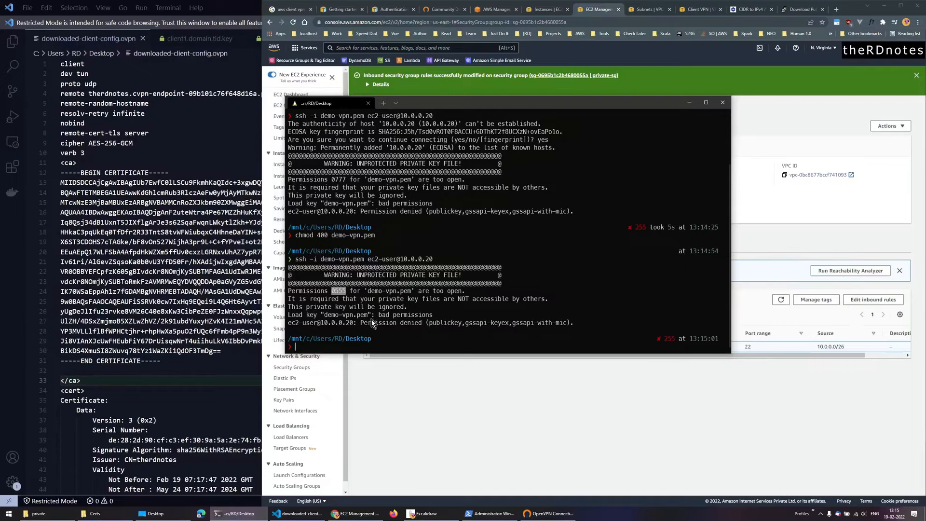
- Copy demo-vpn.pem into the Linux home folder with cp demo-vpn.pem ~/
text(copr)
key(BackSpace)
text(y)
key(BackSpace)
key(BackSpace)
key(BackSpace)
text(p)
key(Tab)
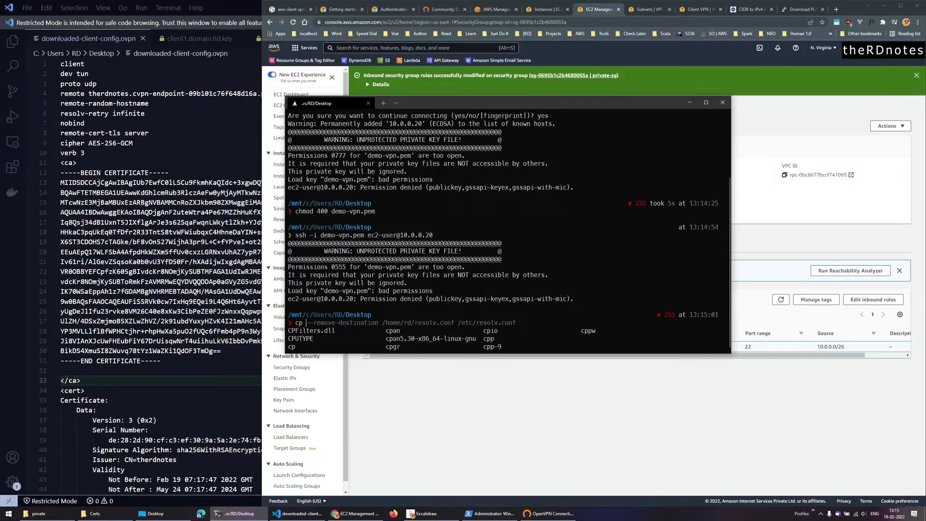
text(dem)
key(Tab)
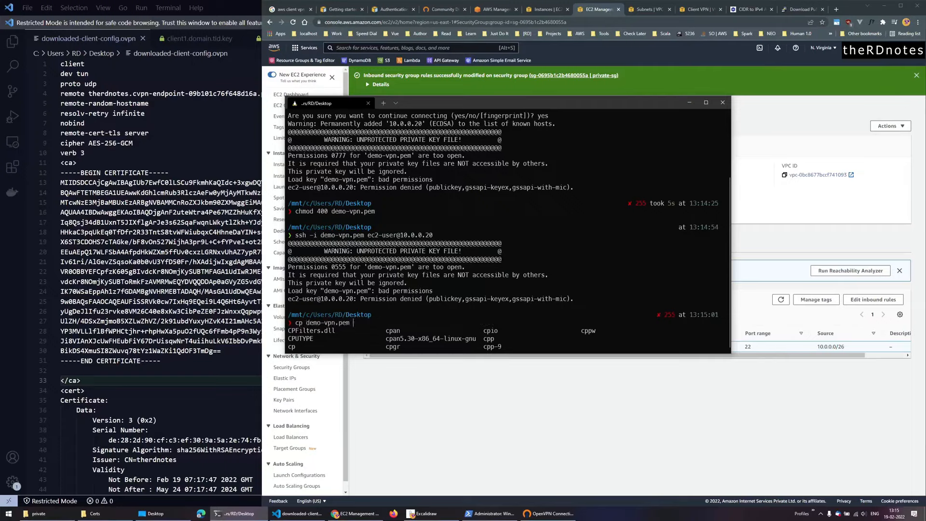
text(~/)
key(Tab)
key(Return)
- Change to the home folder and run chmod 400 on its demo-vpn.pem copy
text(cd ~)
key(Return)
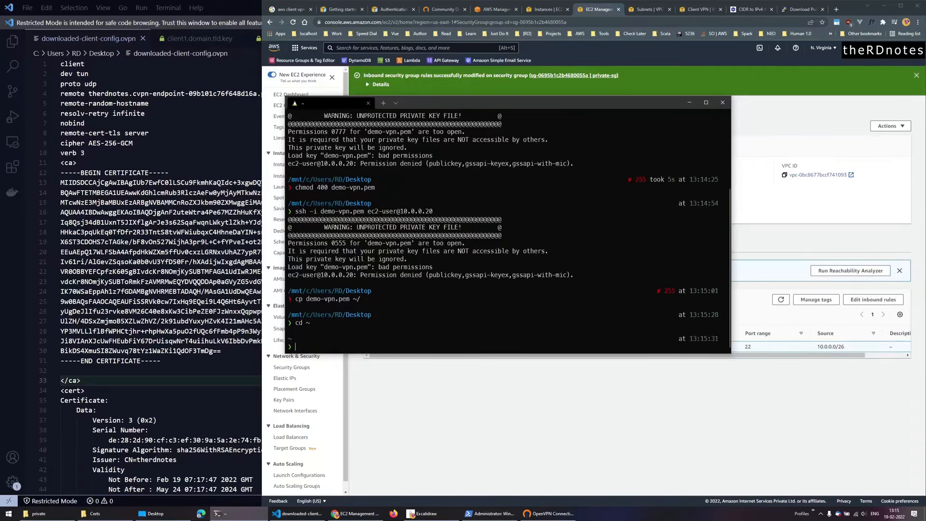
text(ch)
key(Right)
key(Return)
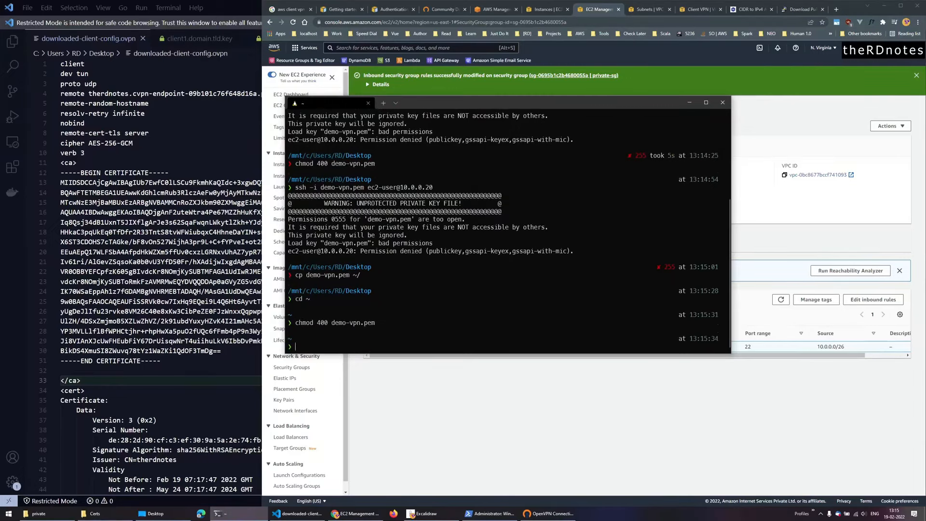
- SSH into 10.0.0.20 as ec2-user, verify with pwd and whoami, then show the Excalidraw diagram
key(Up)
key(Up)
key(Up)
key(Up)
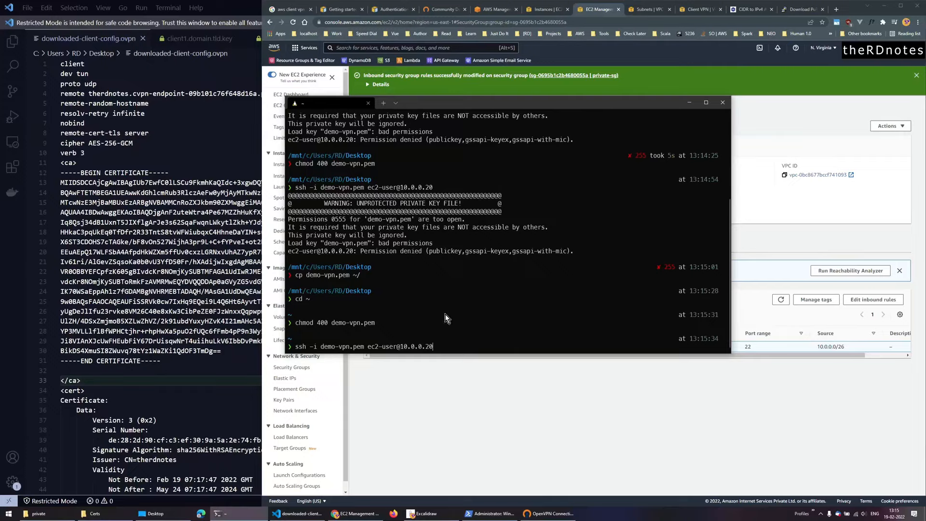
key(Return)
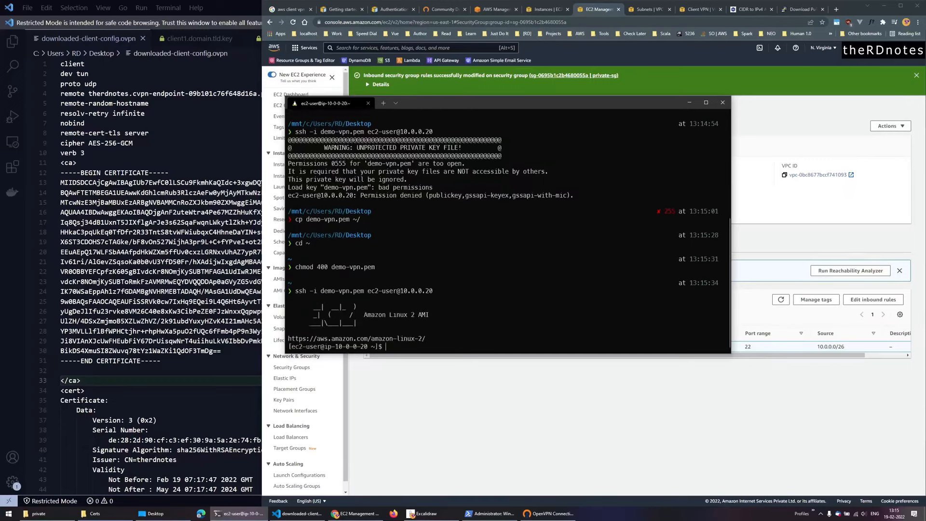
text(pwd)
key(Return)
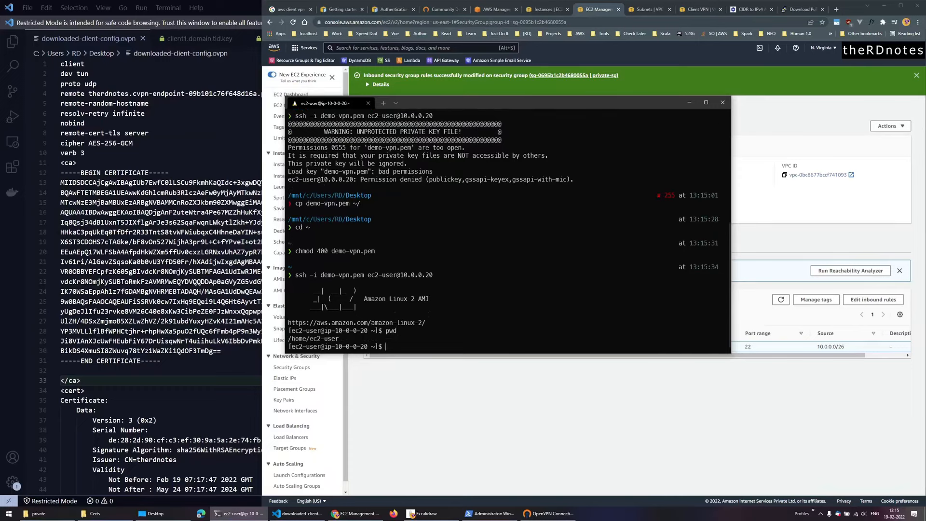
text(whoami)
key(Return)
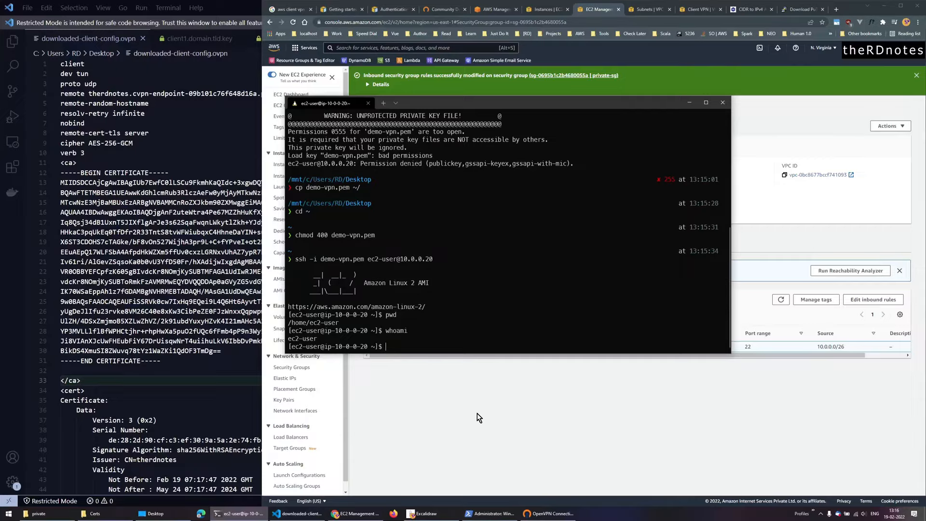
click(424, 513)
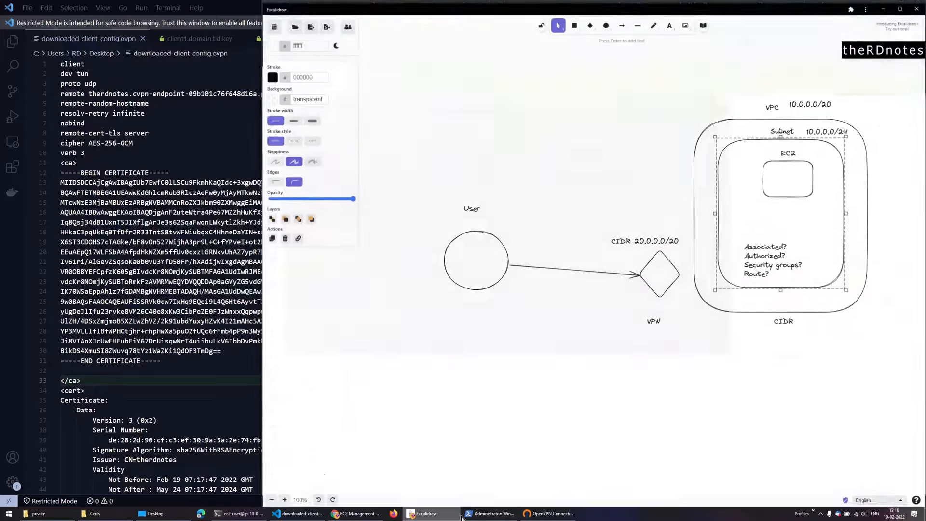